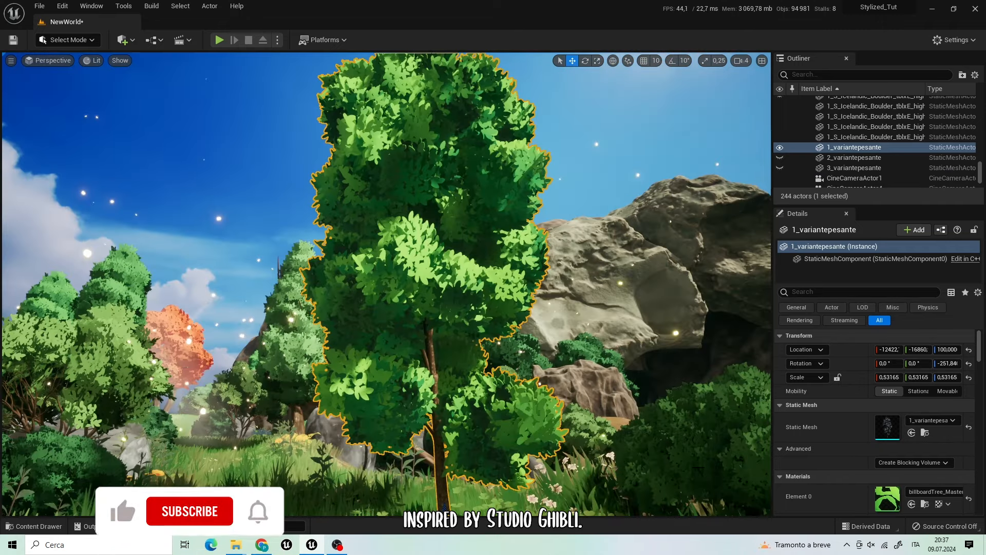
- Apply different billboardTree_Master material instances to the selected tree 1_variantepesante, including the orange and pink leaf variants
key("ctrl+space")
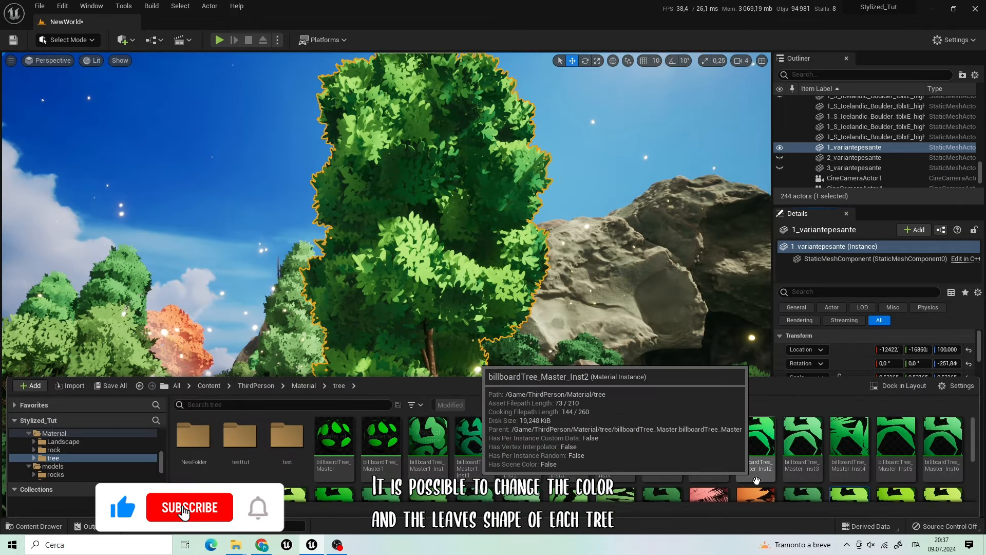
left_click_drag(755, 442, 501, 299)
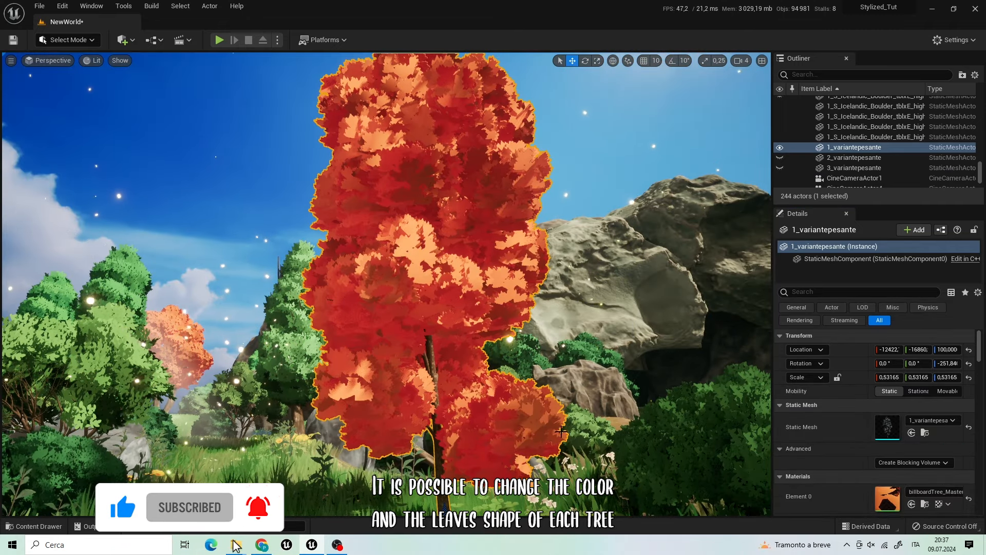
key("ctrl+space")
left_click_drag(709, 494, 544, 314)
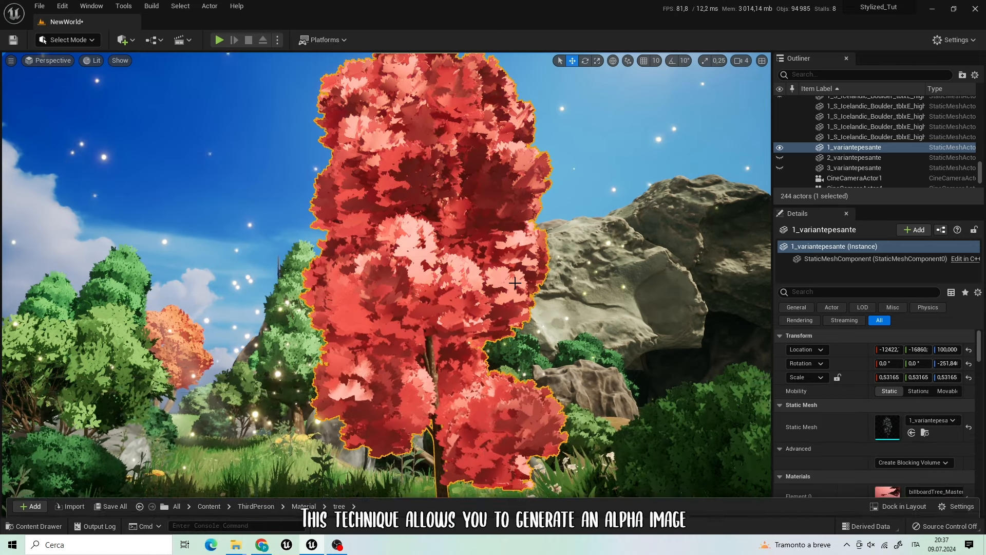
left_click(33, 526)
left_click_drag(571, 452, 493, 364)
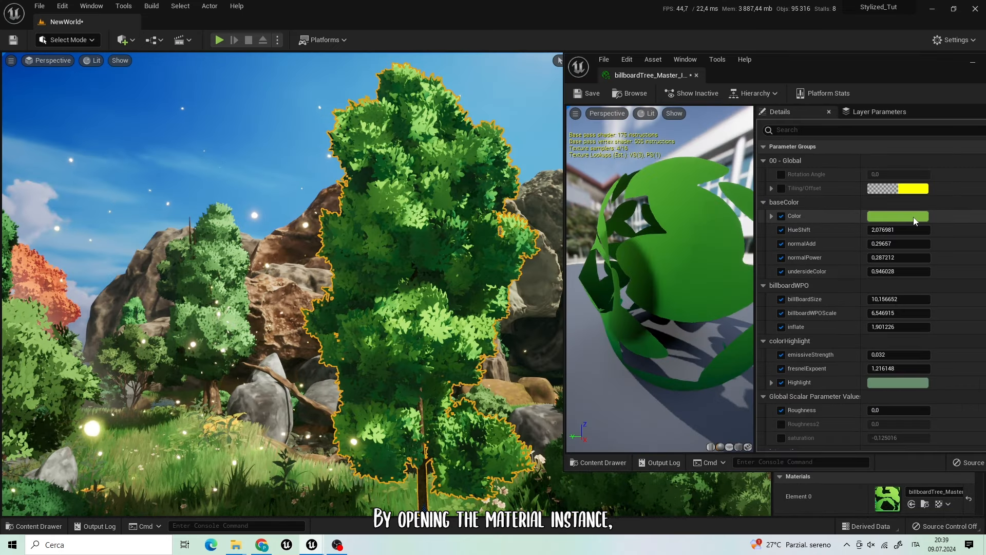
- Try a blue base Color in the tree's leaf material instance, discard it, and experiment with the HueShift value
left_click(914, 221)
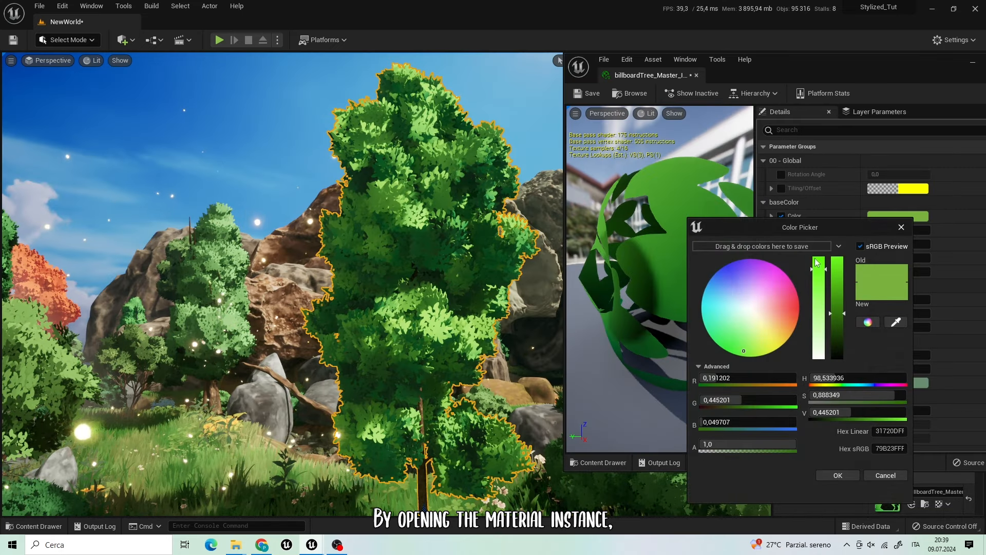
left_click(788, 303)
left_click_drag(788, 303, 724, 279)
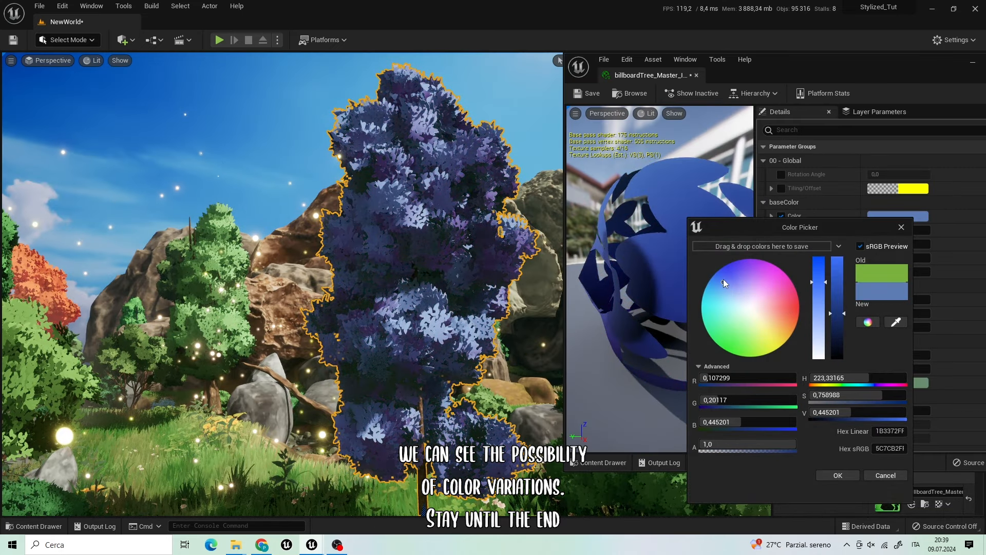
left_click(885, 475)
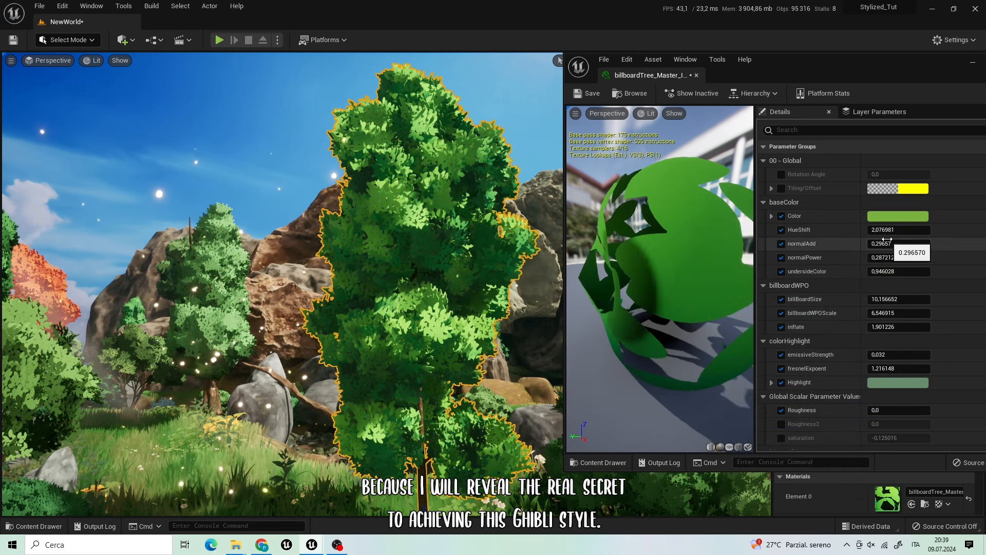
left_click_drag(888, 230, 911, 245)
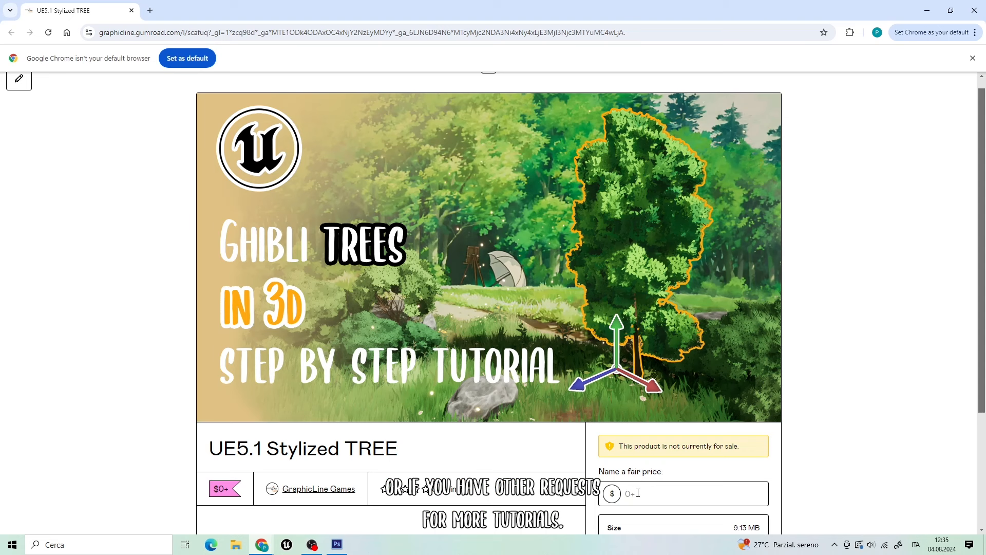
- In Chrome, enter a price of 0 for UE5.1 Stylized TREE on Gumroad and look over the product page
type("0")
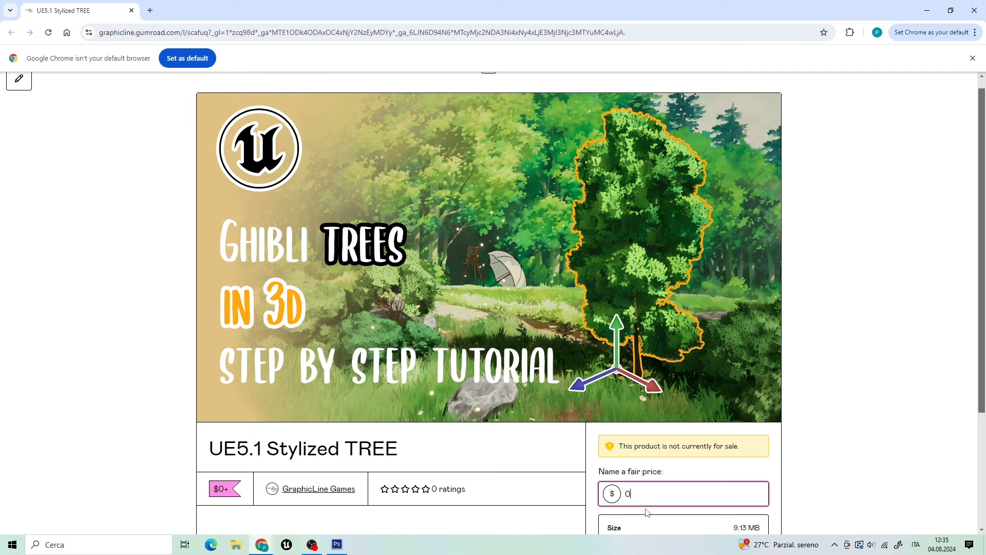
left_click(797, 480)
scroll(797, 480, "down", 2)
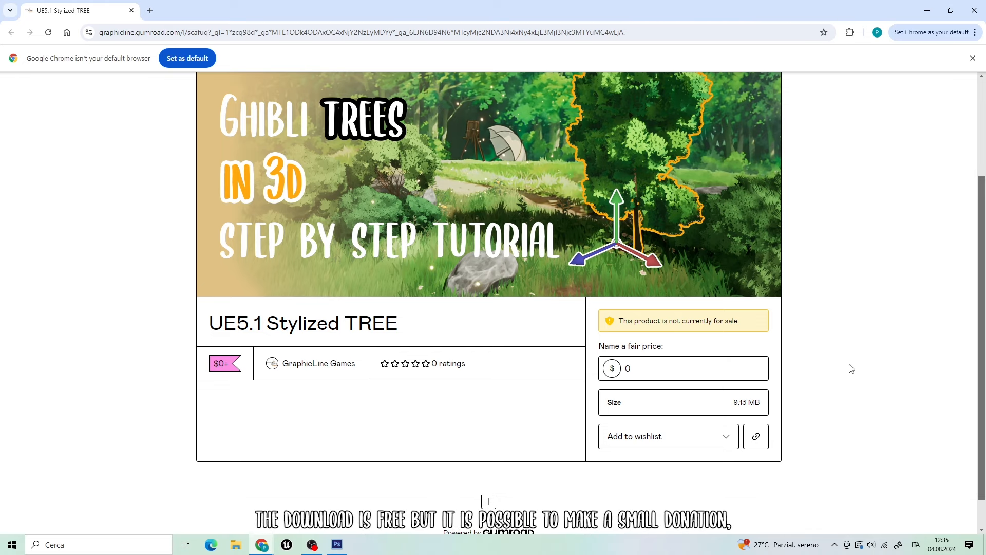
scroll(839, 359, "up", 3)
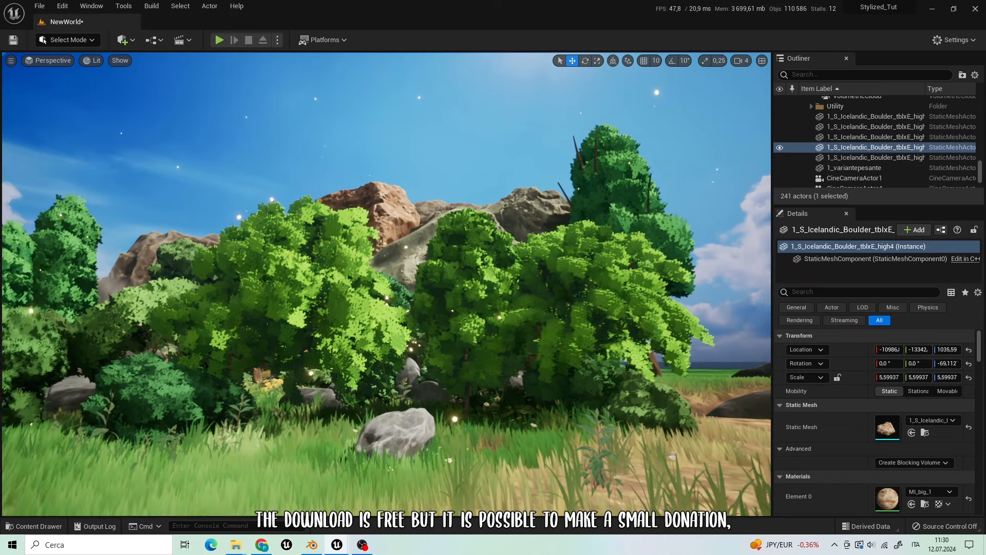
key("w")
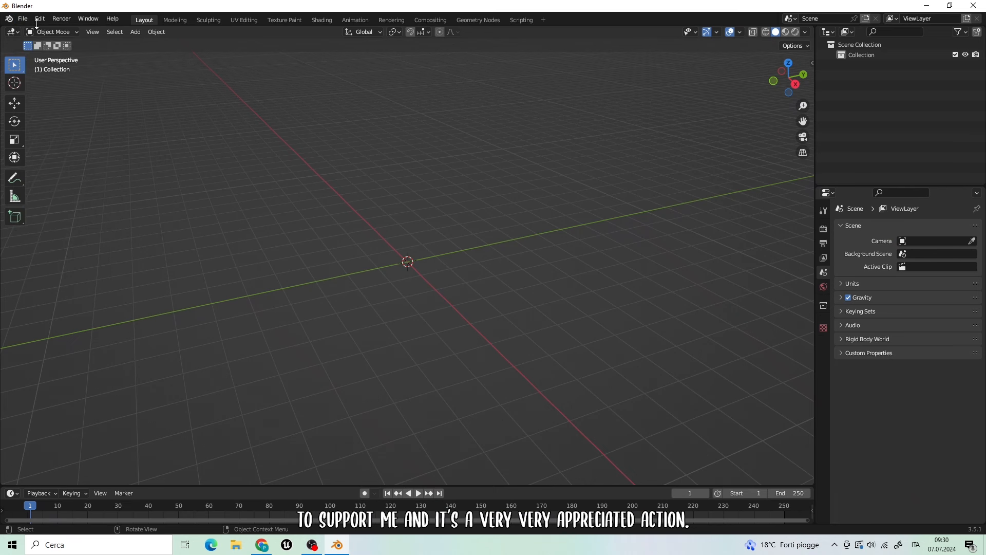
- In Blender, search the preferences for the "tree" add-on, make sure Add Curve: Sapling Tree Gen is enabled, and view its details
left_click(38, 19)
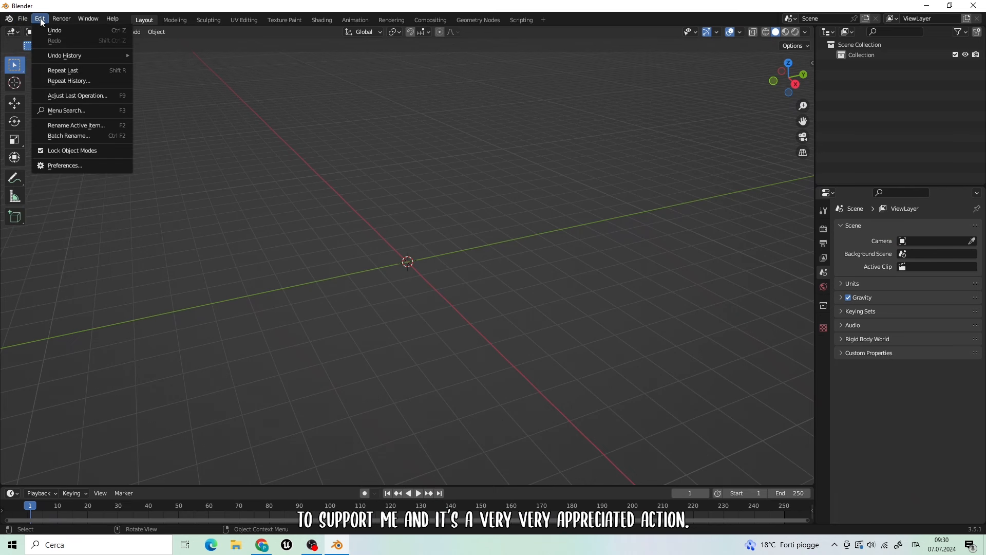
left_click(78, 163)
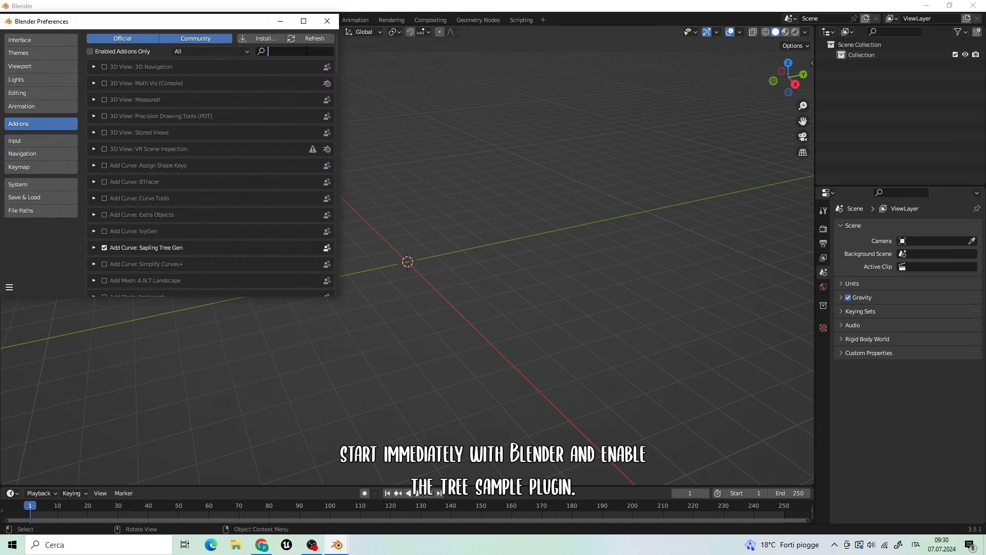
type("tree")
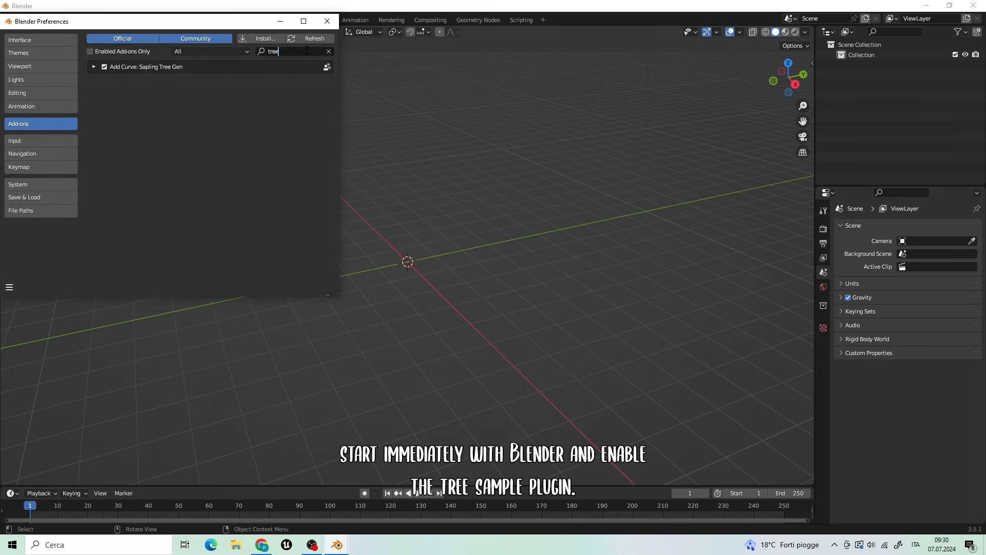
left_click(104, 67)
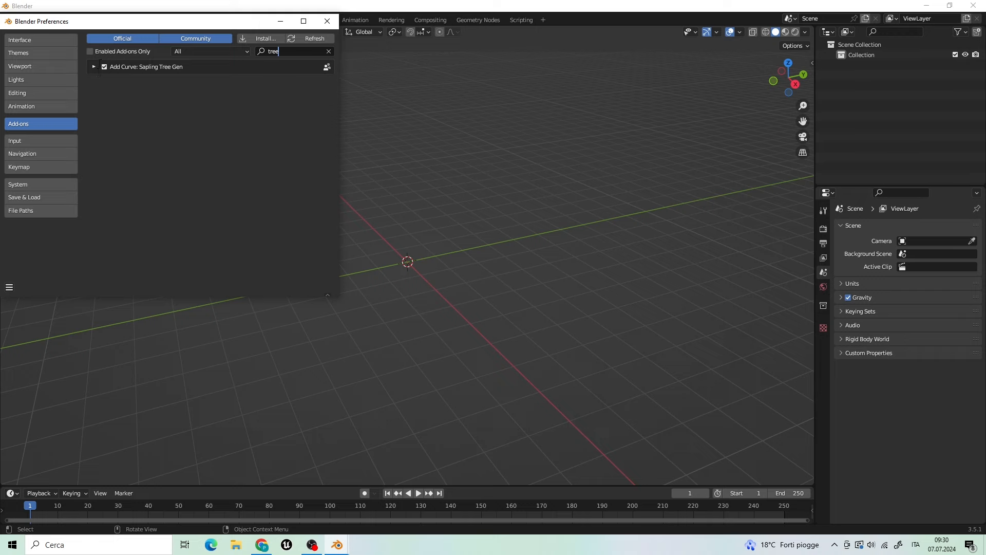
left_click(94, 67)
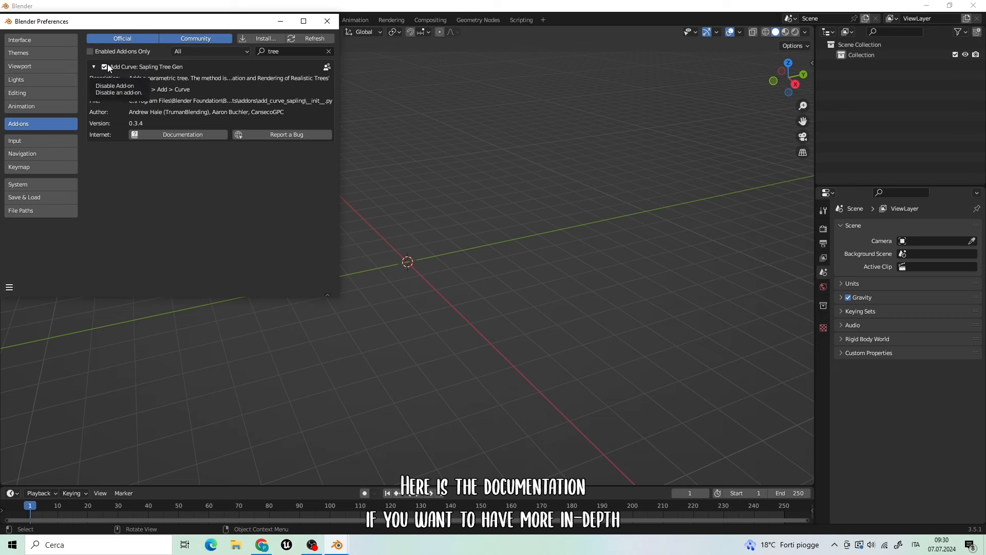
left_click(327, 21)
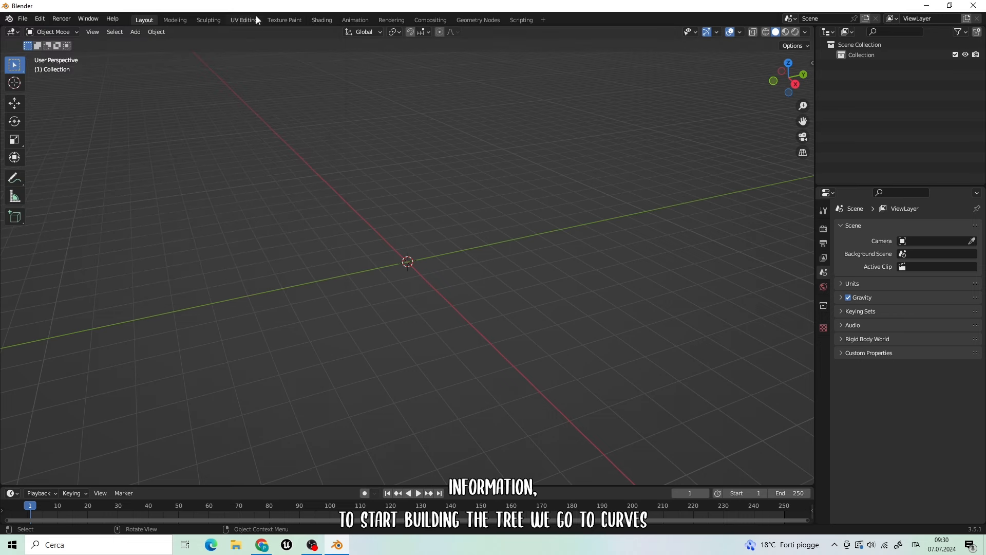
- Add a Sapling Tree Gen curve tree at the origin and expand its creation settings
left_click(135, 32)
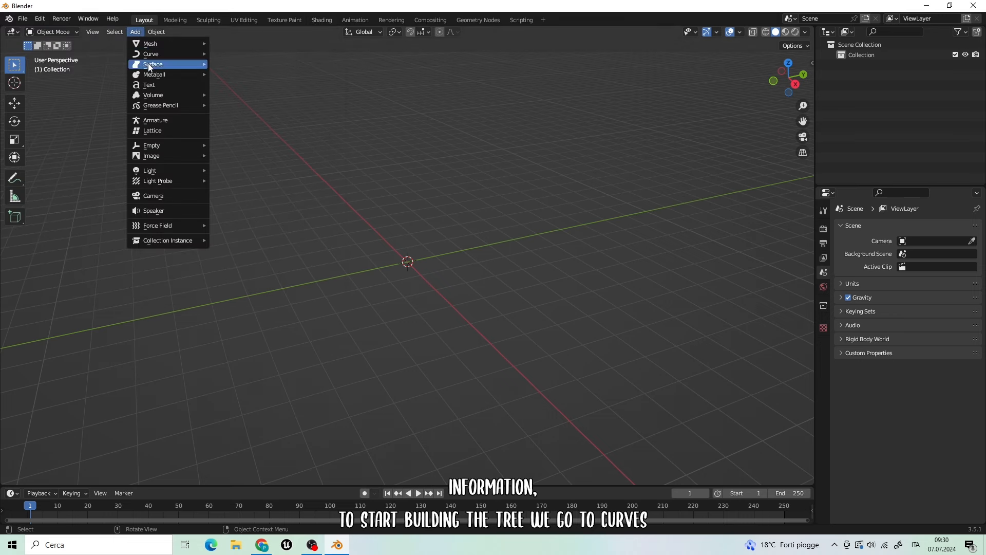
mouse_move(154, 54)
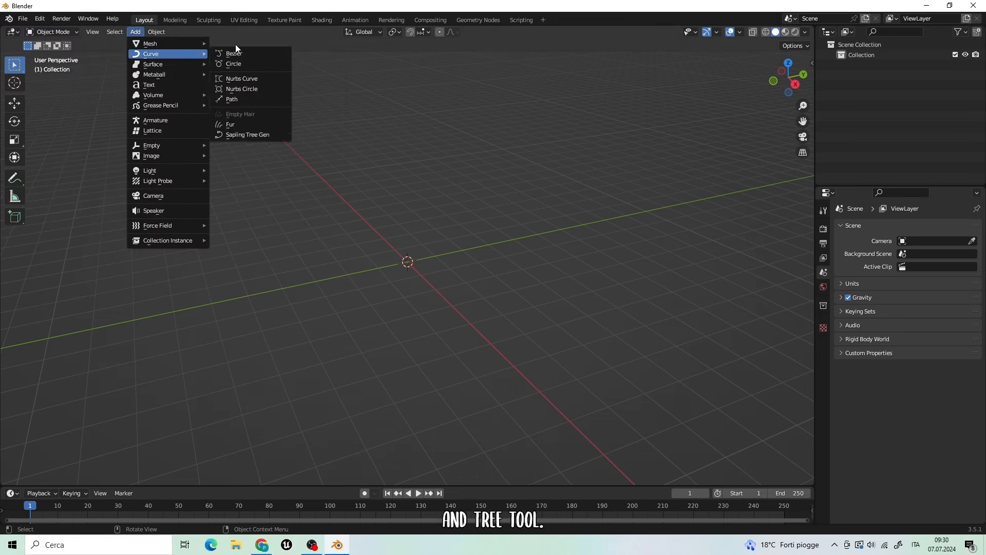
left_click(245, 136)
middle_click_drag(247, 137, 438, 226)
left_click(39, 477)
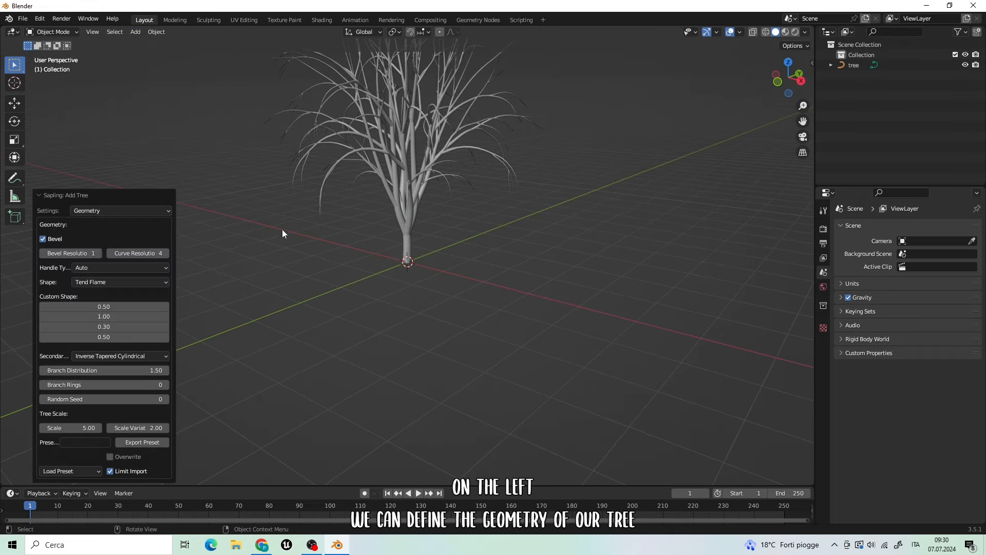
middle_click_drag(323, 211, 304, 197)
scroll(304, 196, "down", 3)
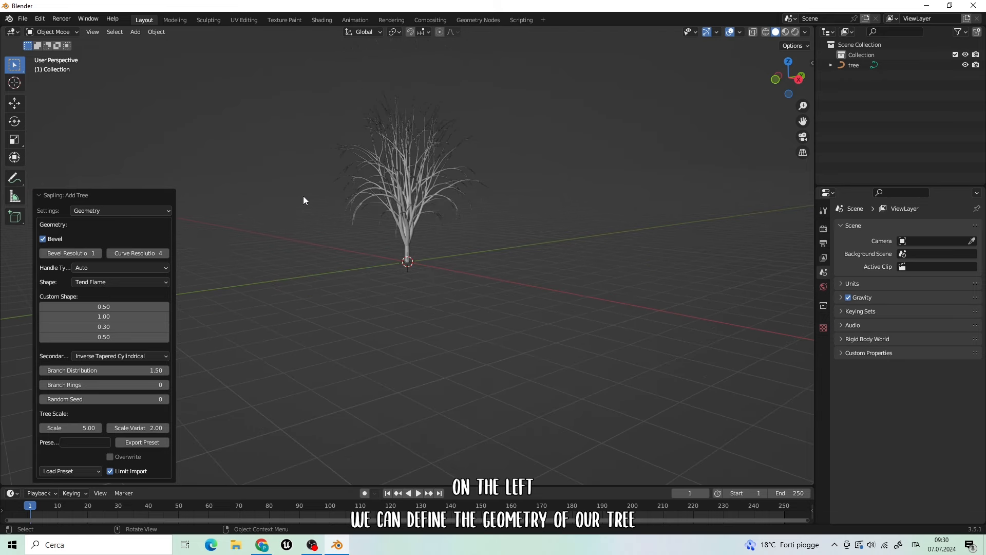
- In the tree's Geometry settings, set the Random Seed to 7 and the Scale to 5.66
left_click(97, 211)
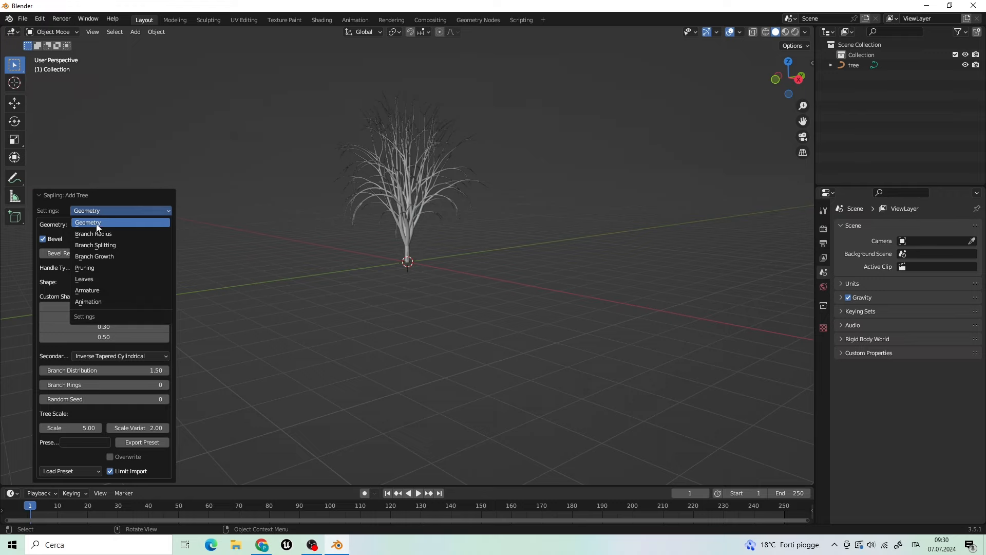
left_click(53, 223)
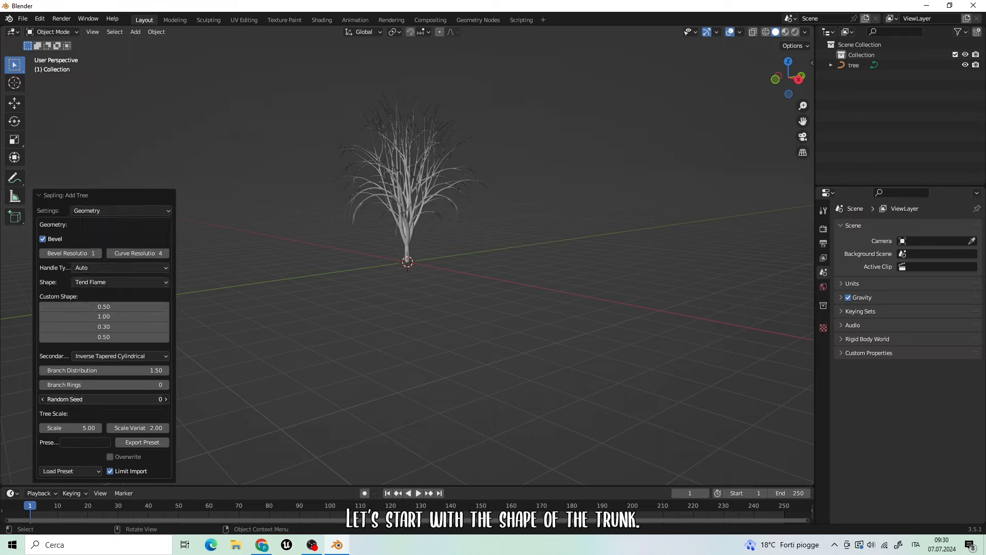
left_click_drag(103, 399, 140, 399)
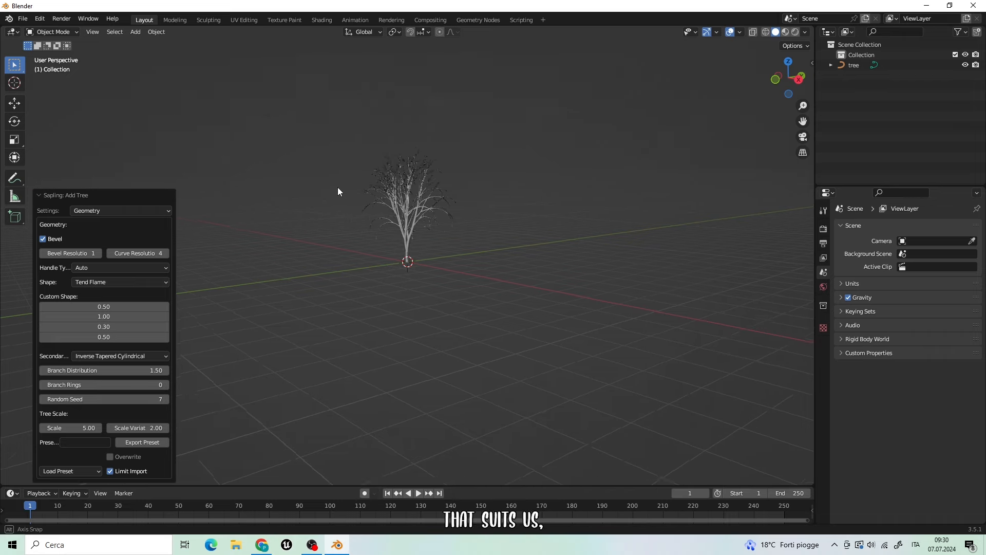
middle_click_drag(338, 187, 384, 134)
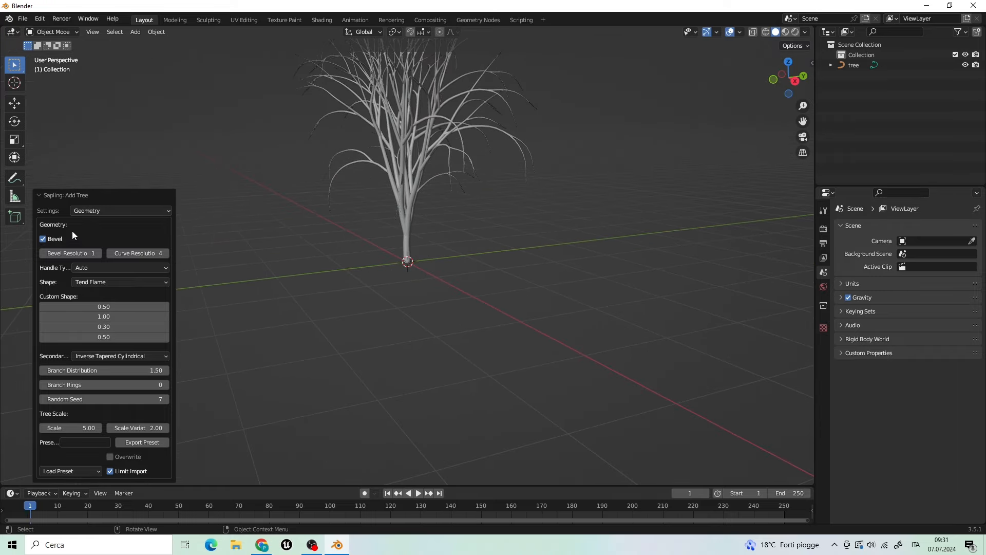
left_click_drag(72, 428, 90, 428)
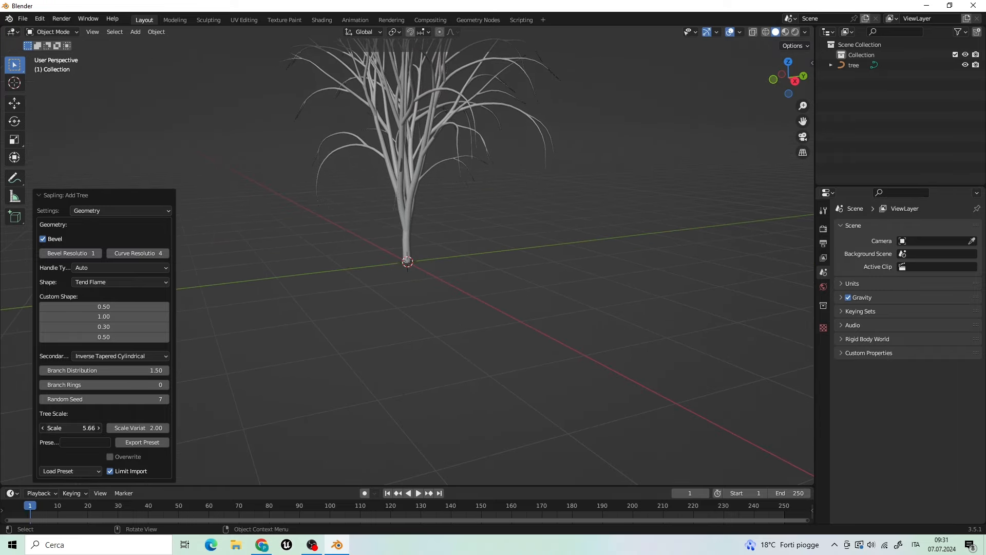
mouse_move(648, 155)
middle_mouse_down()
mouse_move(626, 128)
mouse_move(646, 153)
middle_mouse_up()
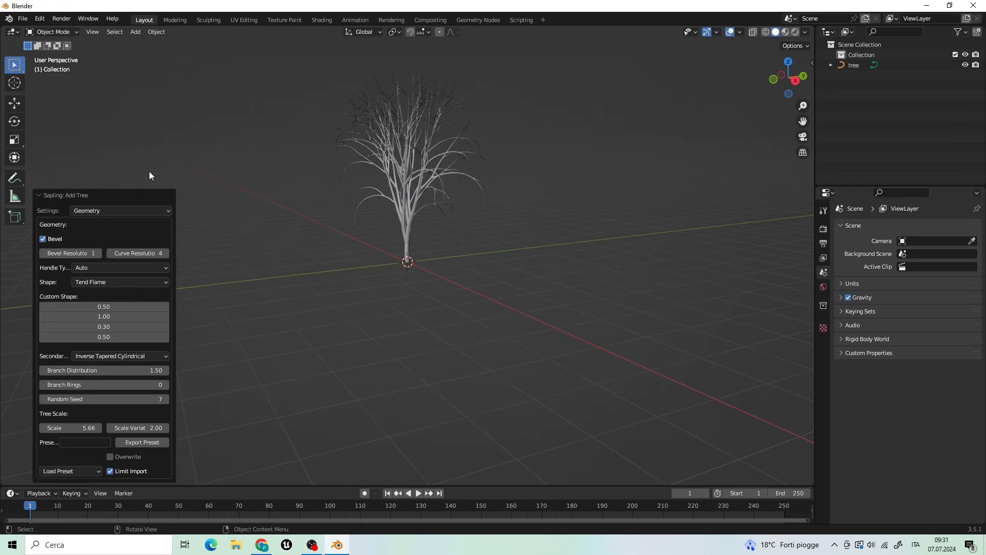
- Switch the Sapling settings to Leaves and turn on Show Leaves for the tree
left_click(146, 210)
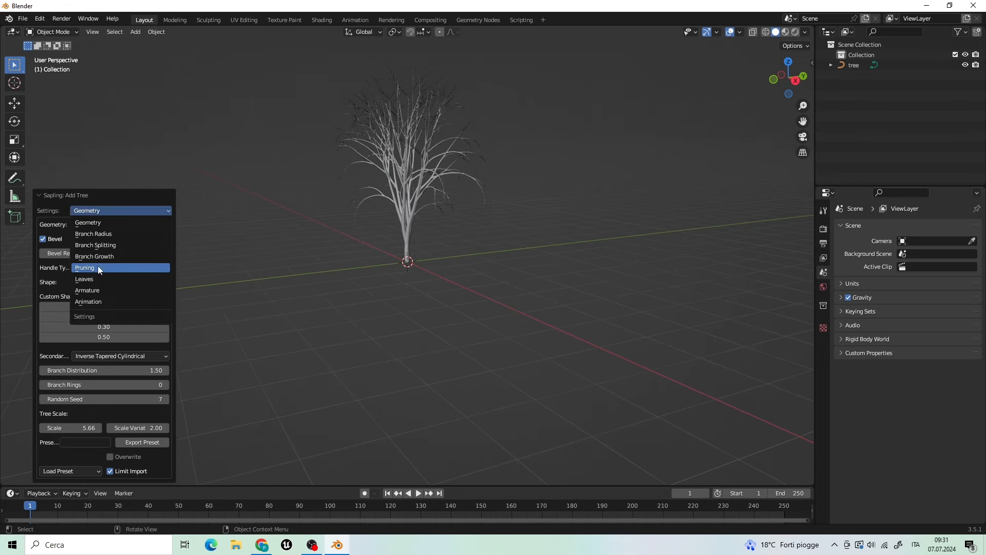
left_click(91, 281)
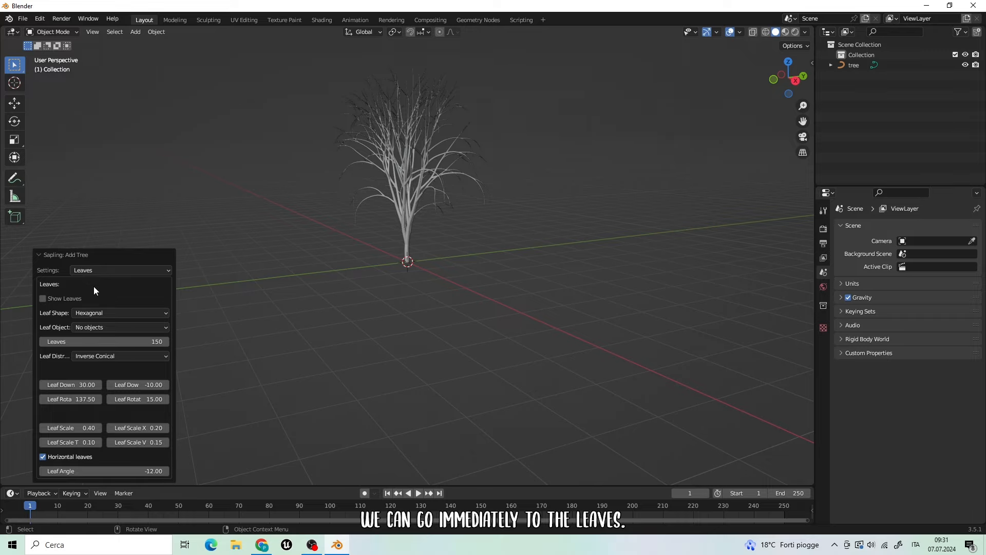
left_click(43, 299)
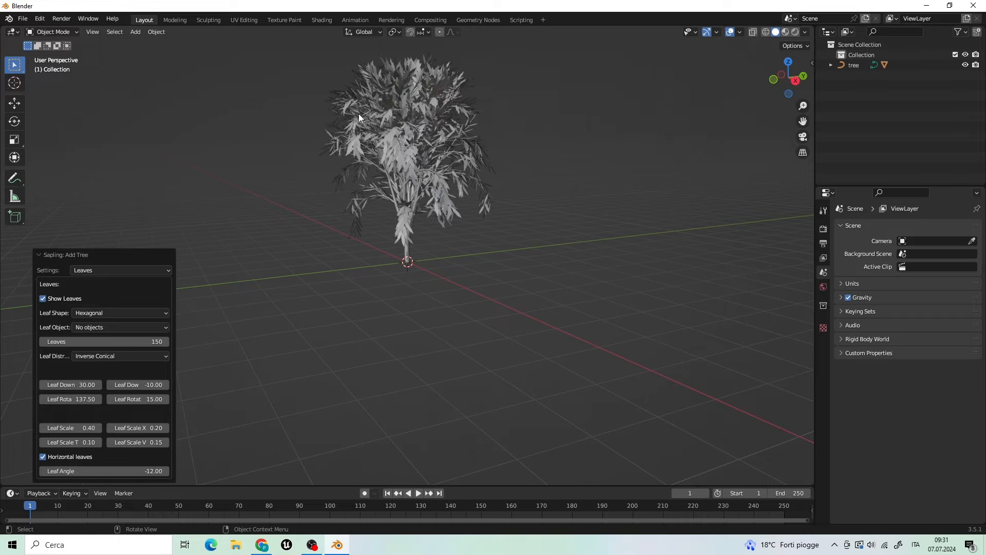
middle_click_drag(358, 113, 392, 180)
scroll(422, 71, "up", 4)
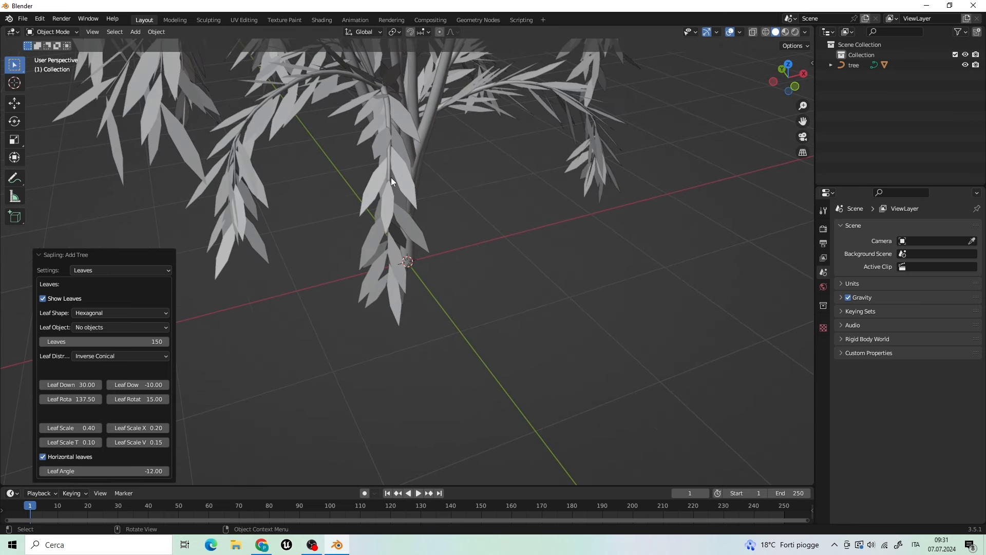
- Make the leaves squarer by setting the Leaf Shape to Rectangular and Leaf Scale X to 0.89
left_click(110, 313)
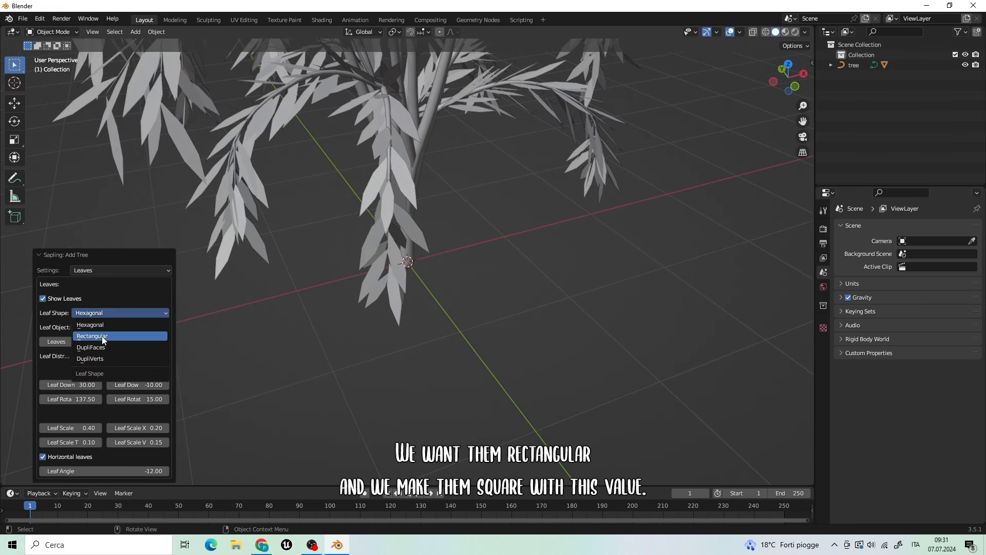
left_click(102, 336)
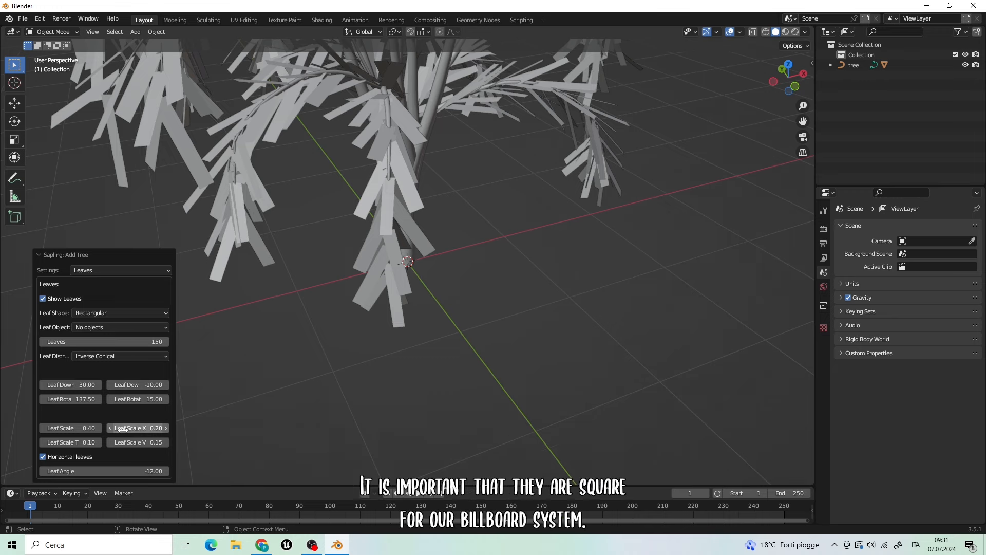
left_click_drag(133, 428, 170, 428)
middle_click_drag(355, 221, 283, 186)
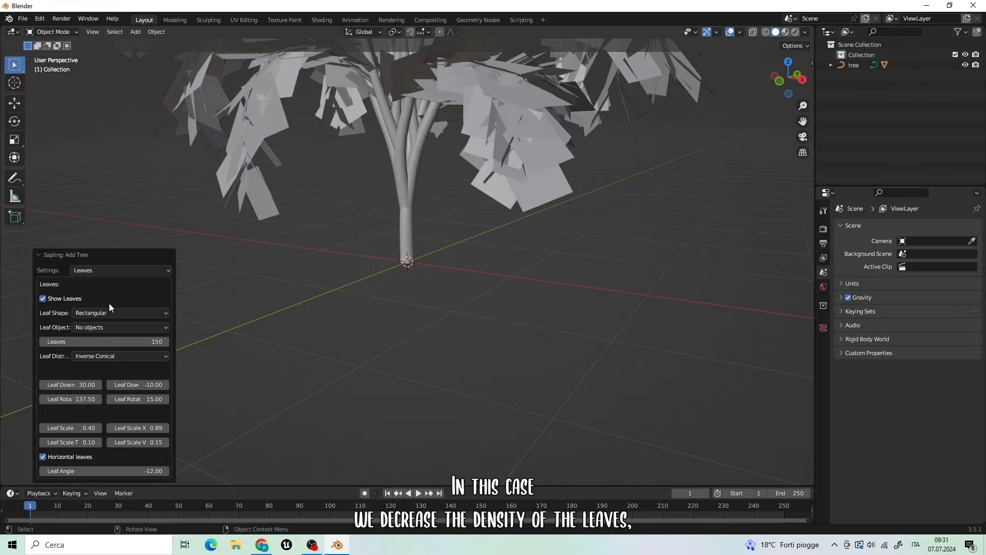
- Try a lower leaf density by setting the tree's Leaves count to 50
left_click(105, 341)
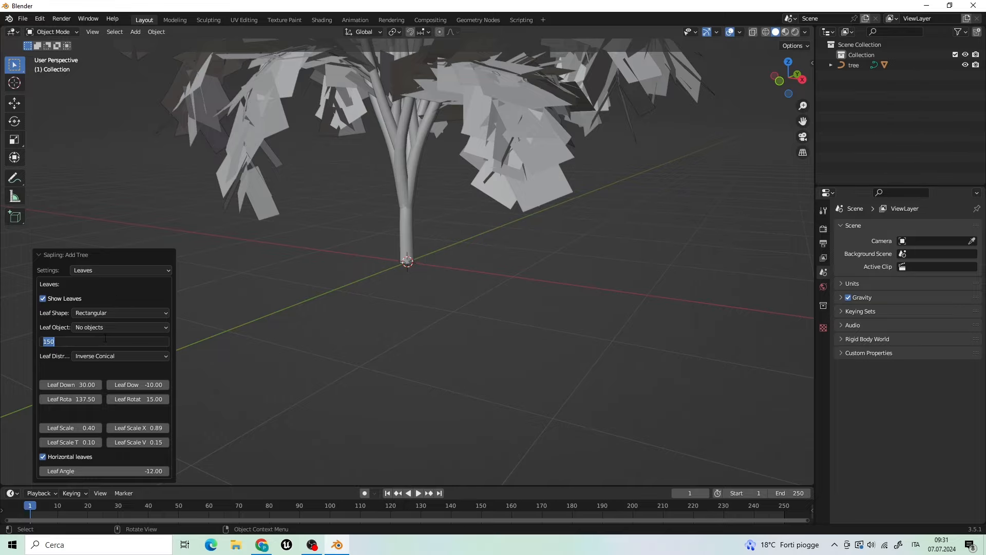
type("50")
key("Return")
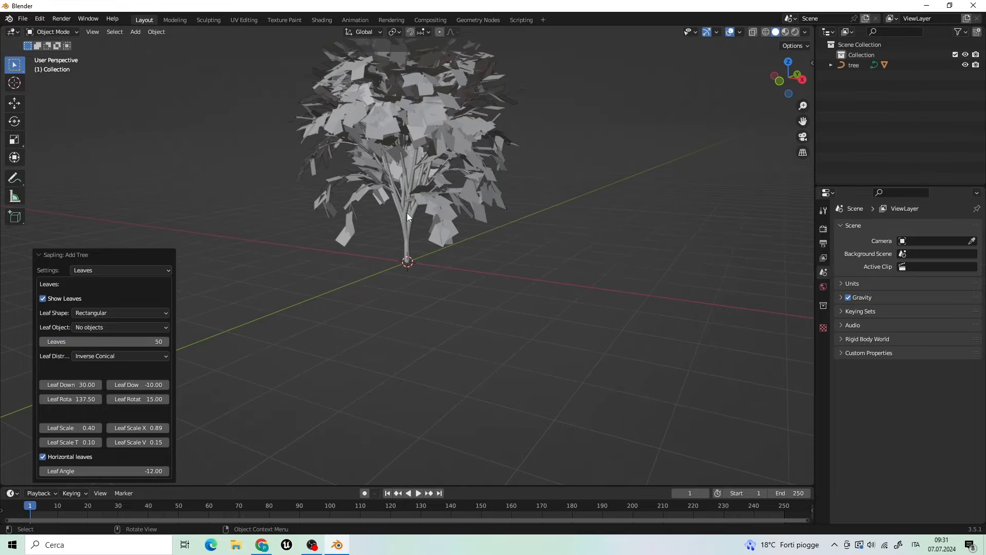
middle_click_drag(407, 213, 557, 198)
- Set the tree's Leaves count to 25 in the Sapling leaf settings
left_click(120, 339)
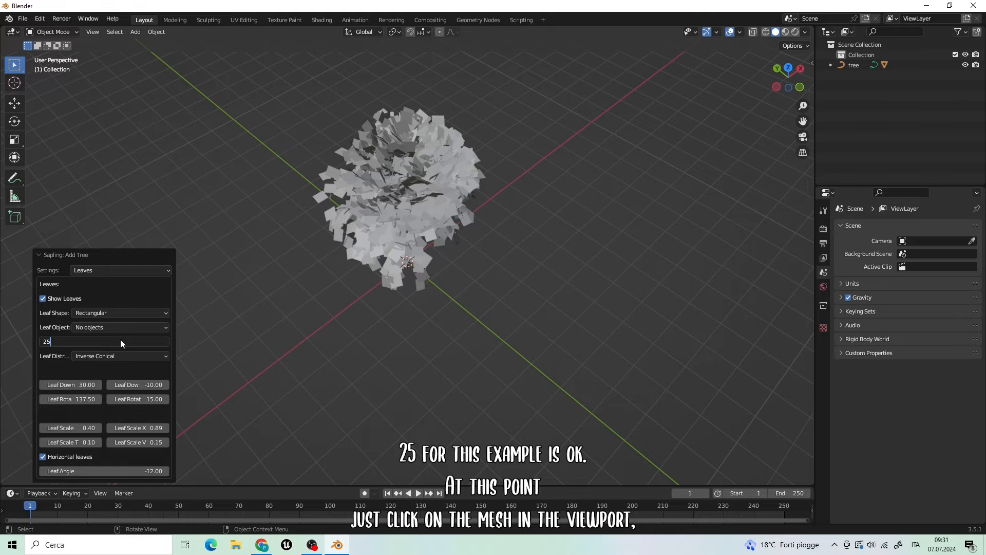
type("25")
key("Return")
middle_click_drag(444, 221, 431, 165)
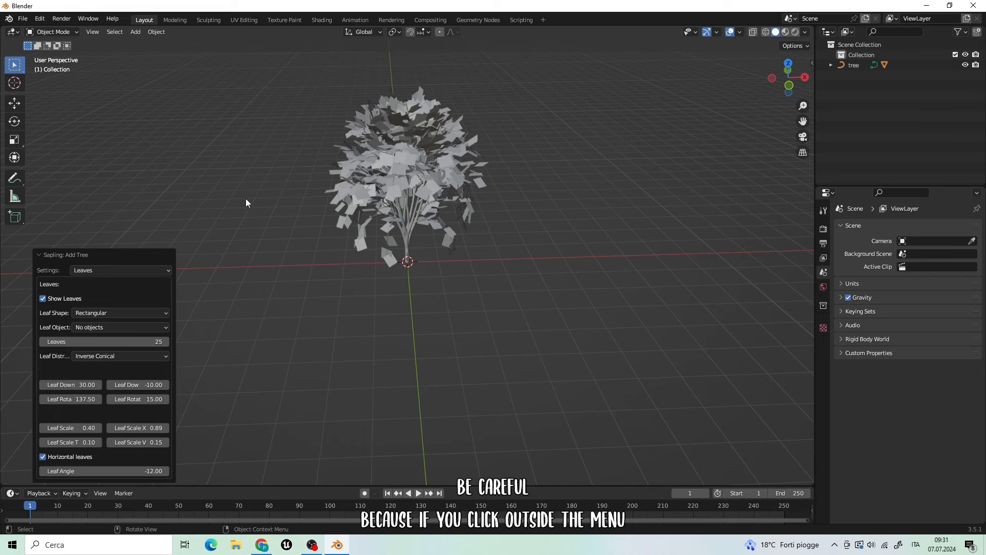
- Select the leaves mesh and put it in Edit Mode with face selection
left_click(399, 172)
middle_click_drag(450, 210, 443, 196)
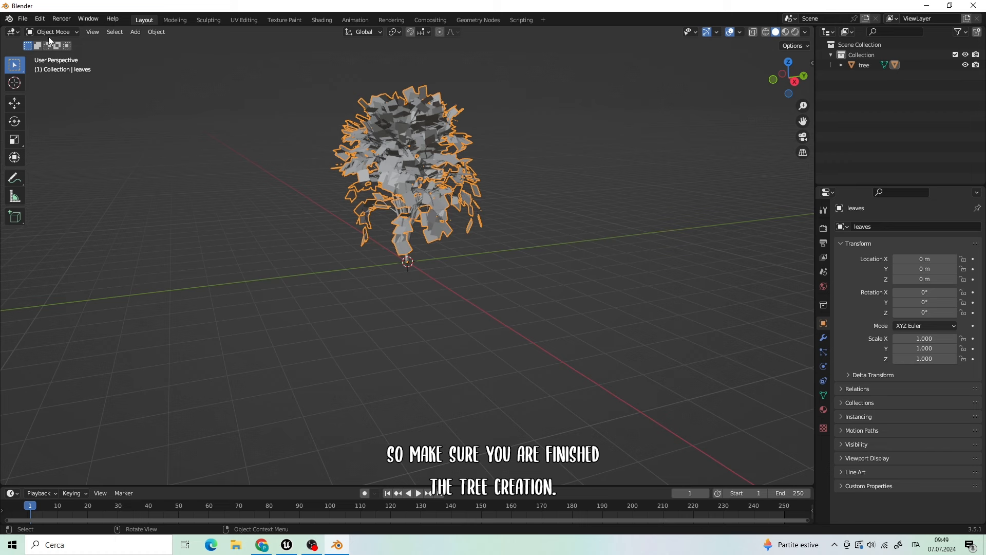
left_click(48, 34)
left_click(57, 52)
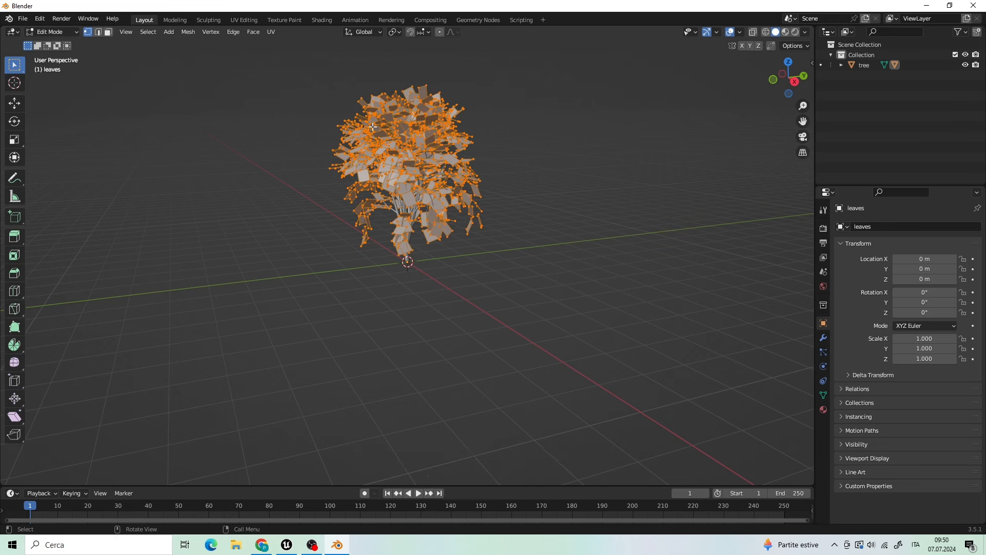
left_click(108, 33)
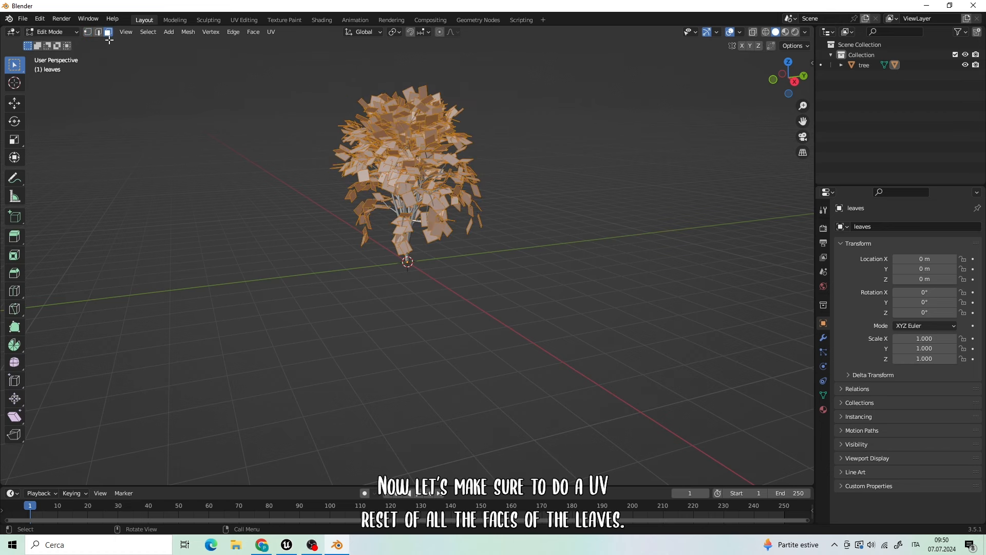
- Reset the UVs of all selected leaf faces, deselect them, and open the UV Editing workspace
right_click(405, 142)
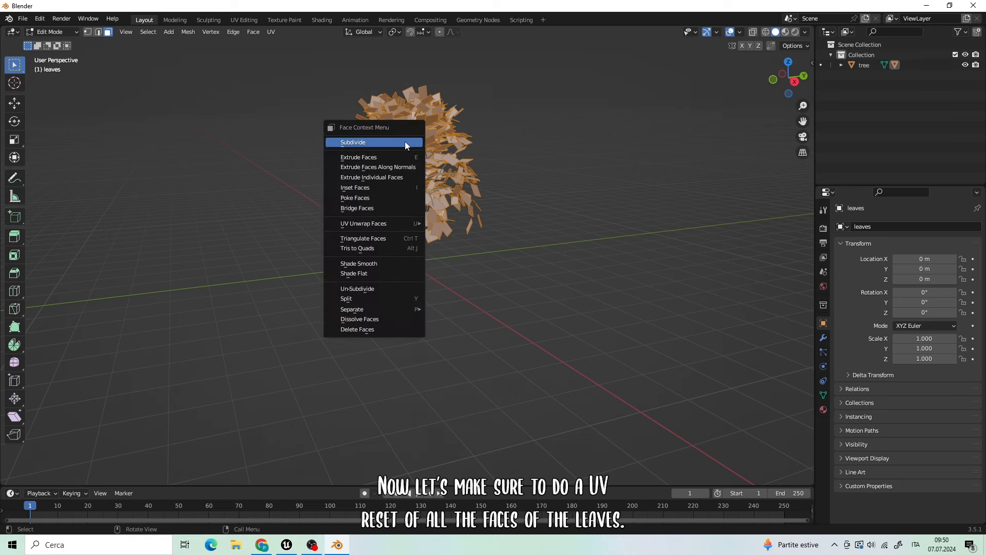
mouse_move(386, 224)
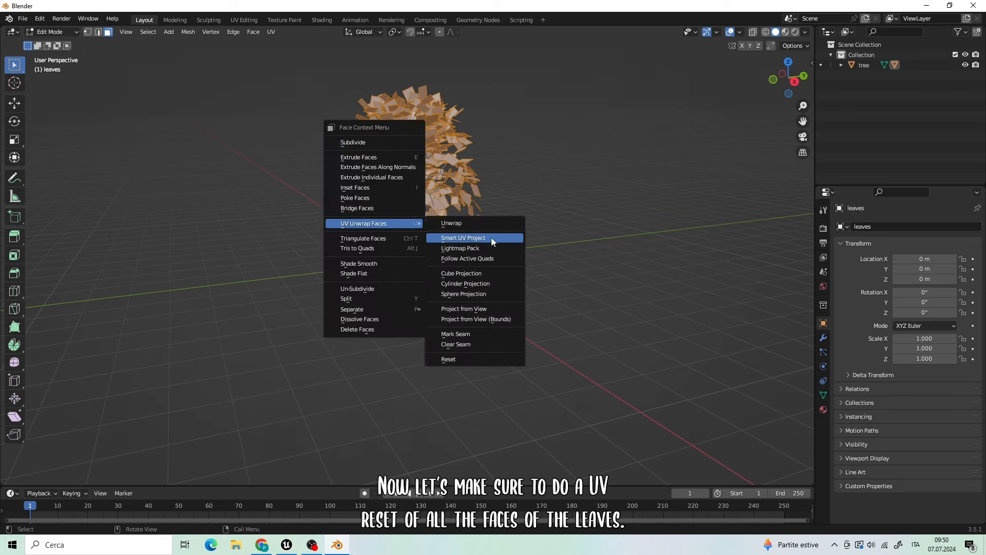
left_click(454, 358)
left_click(525, 98)
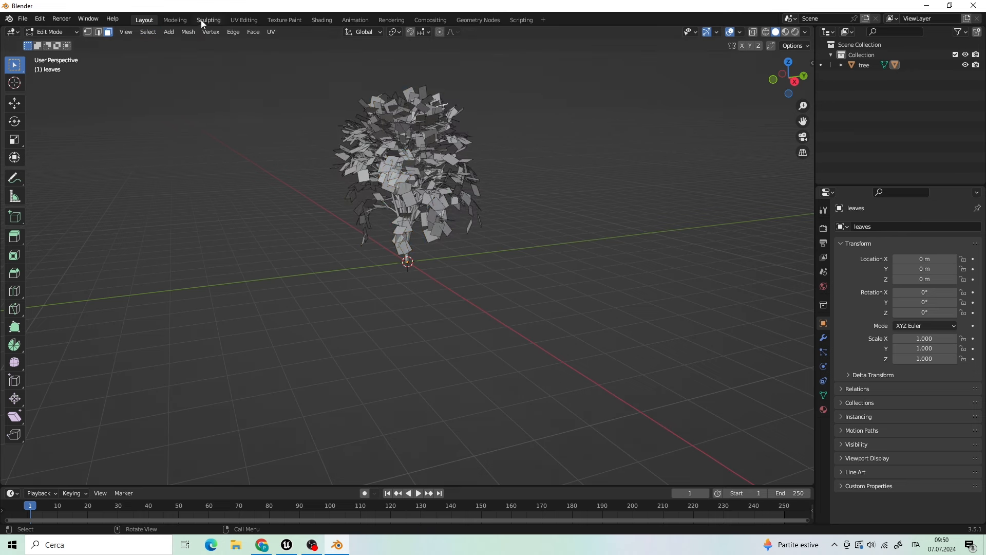
left_click(244, 23)
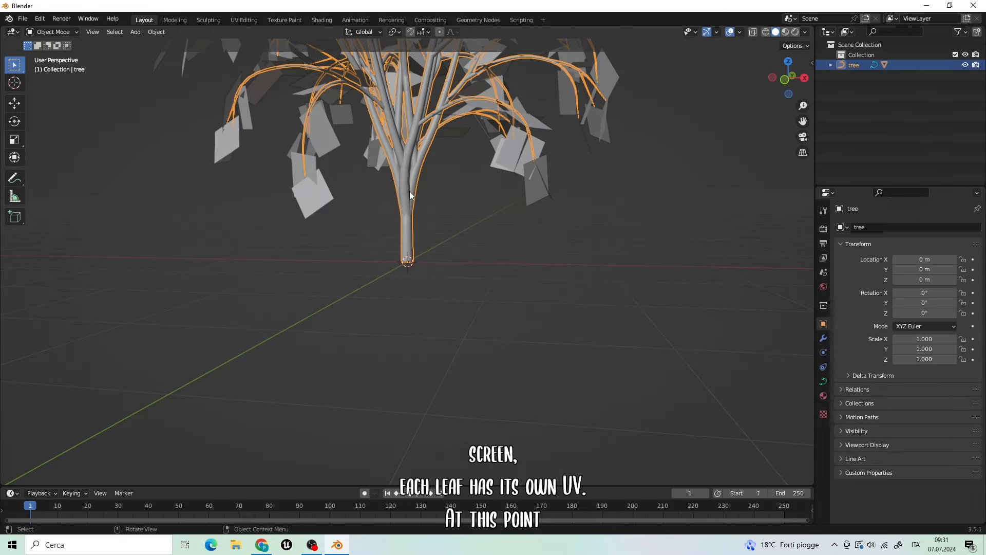
- Select the leaves mesh and the tree trunk together in Object Mode
middle_click_drag(410, 194, 264, 172)
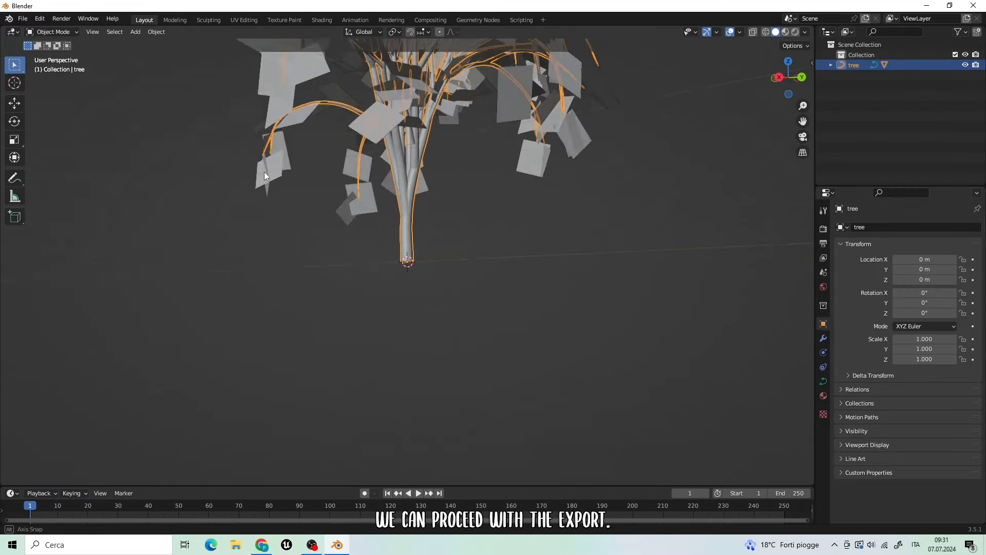
left_click(439, 177)
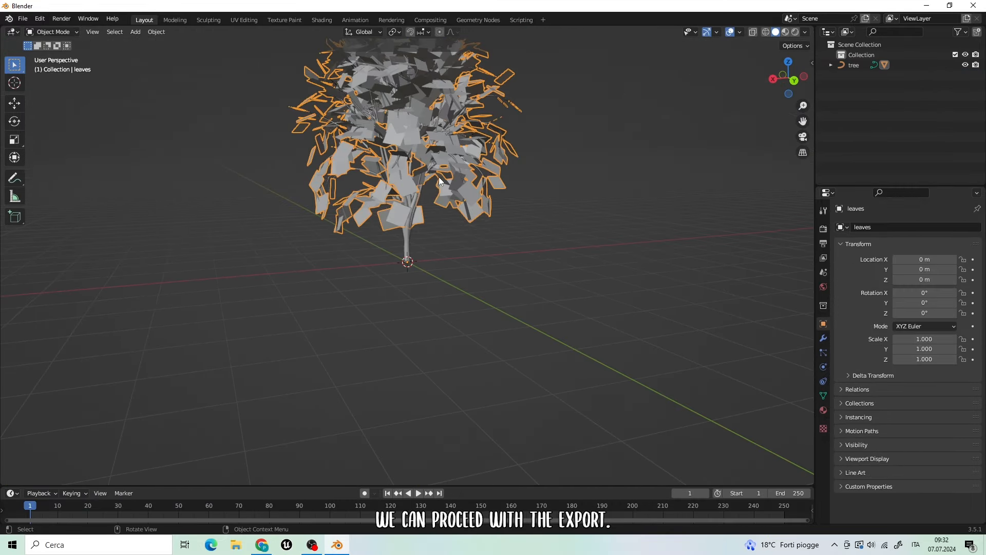
left_click(405, 242, "shift")
- Export the tree and leaves as FBX to the Desktop, limited to Selected Objects, with the file name testtree
left_click(23, 20)
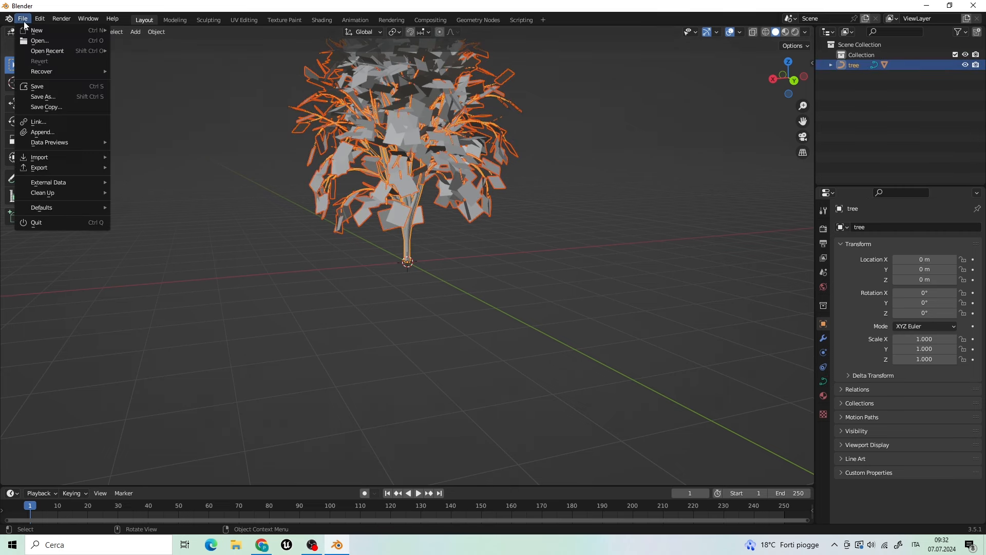
mouse_move(59, 168)
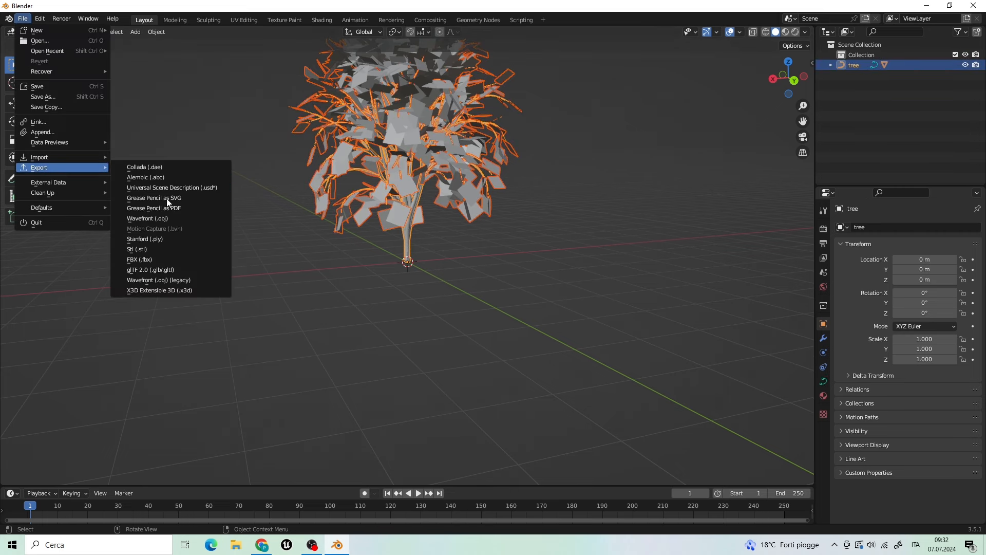
left_click(166, 258)
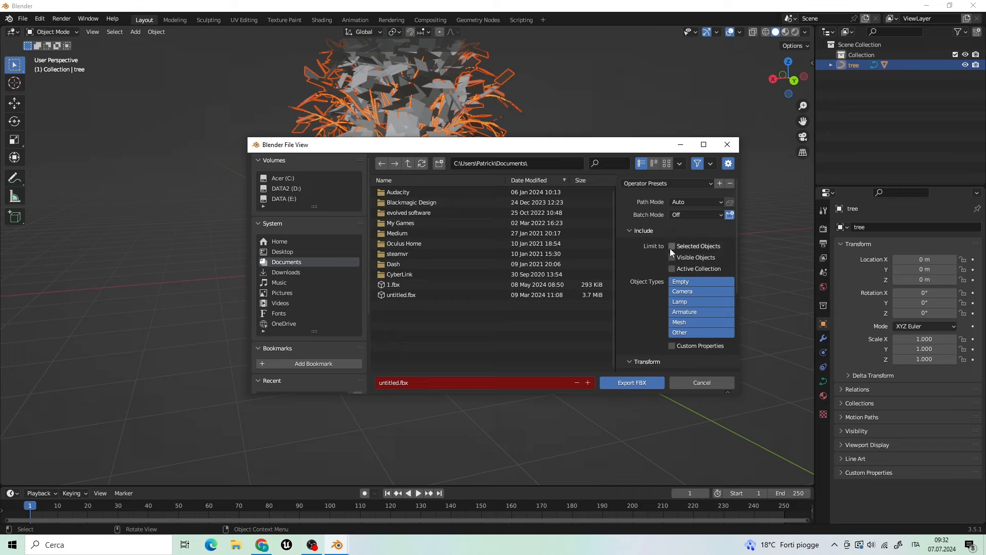
left_click(671, 246)
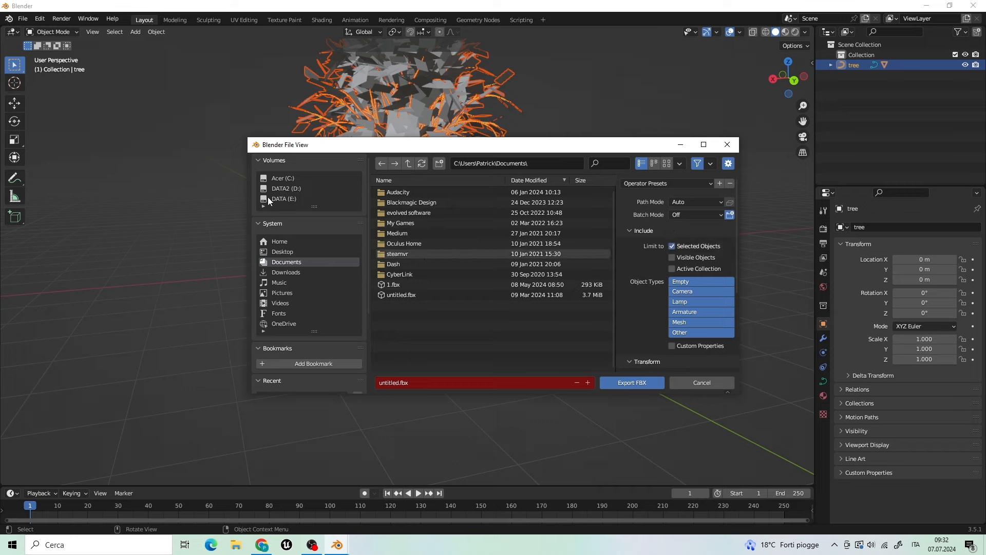
left_click(297, 252)
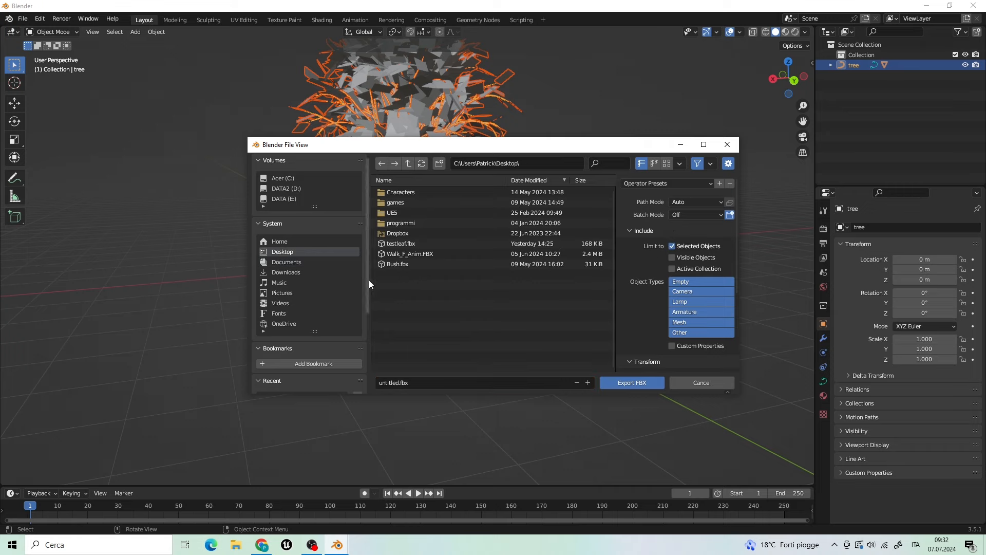
left_click(408, 382)
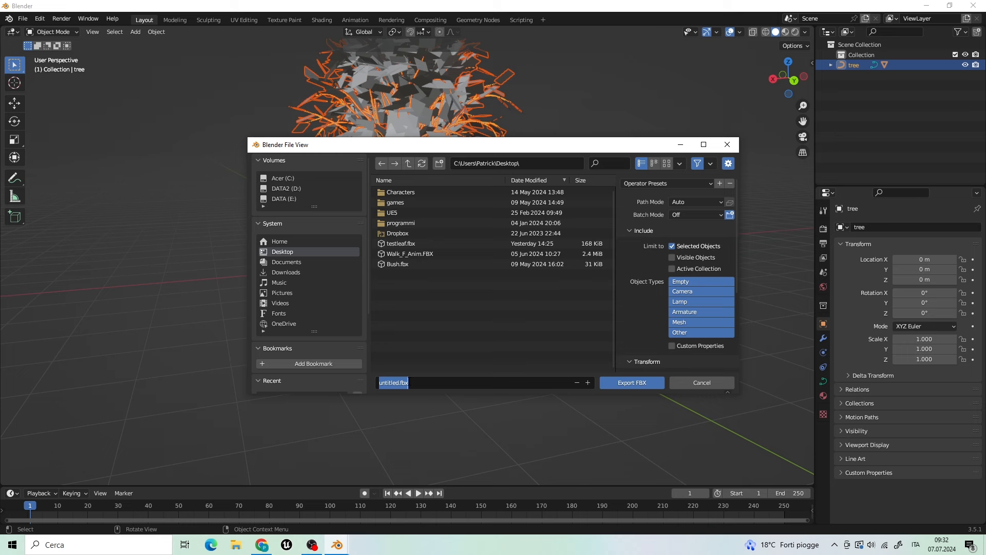
type("t")
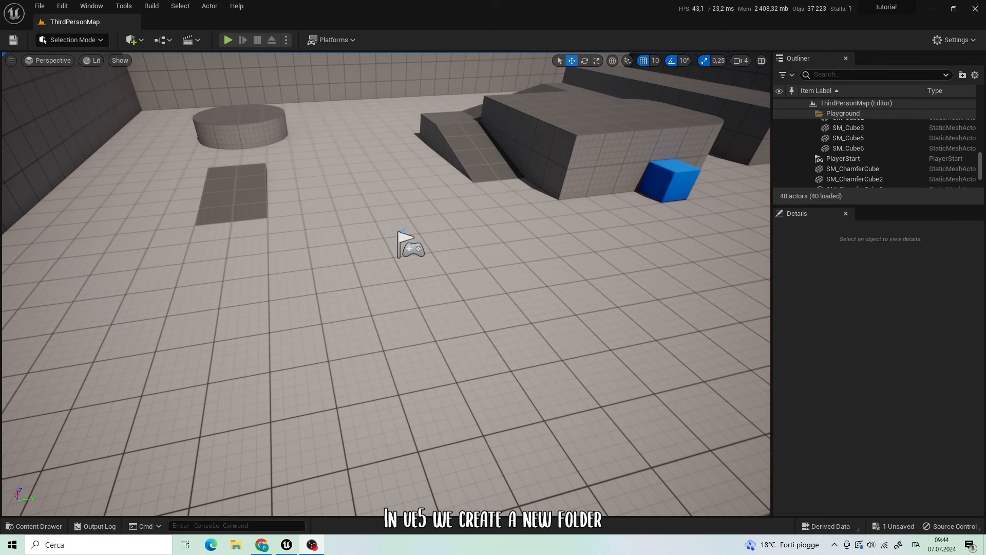
- Switch to Unreal Engine, create a folder named tree inside Content, and open it
left_click(34, 526)
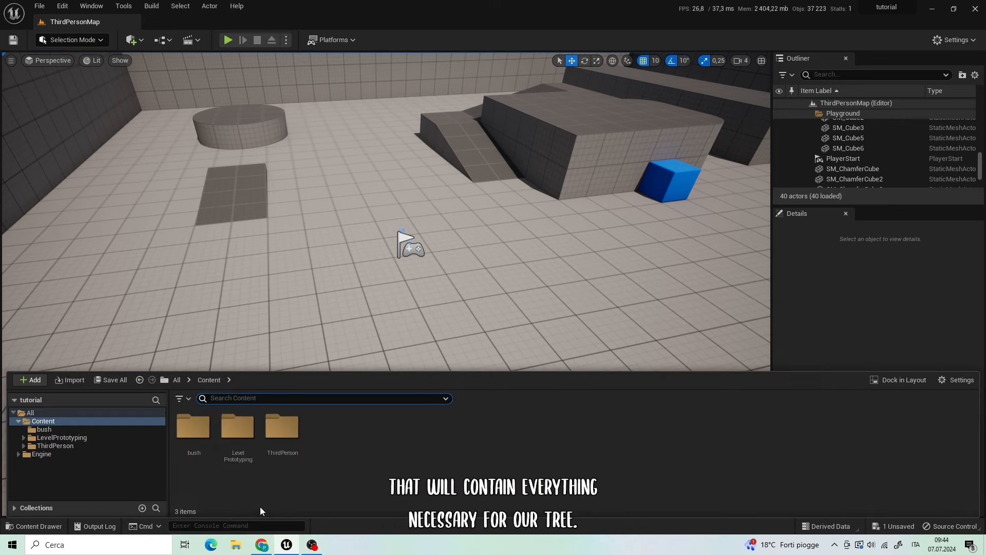
right_click(346, 443)
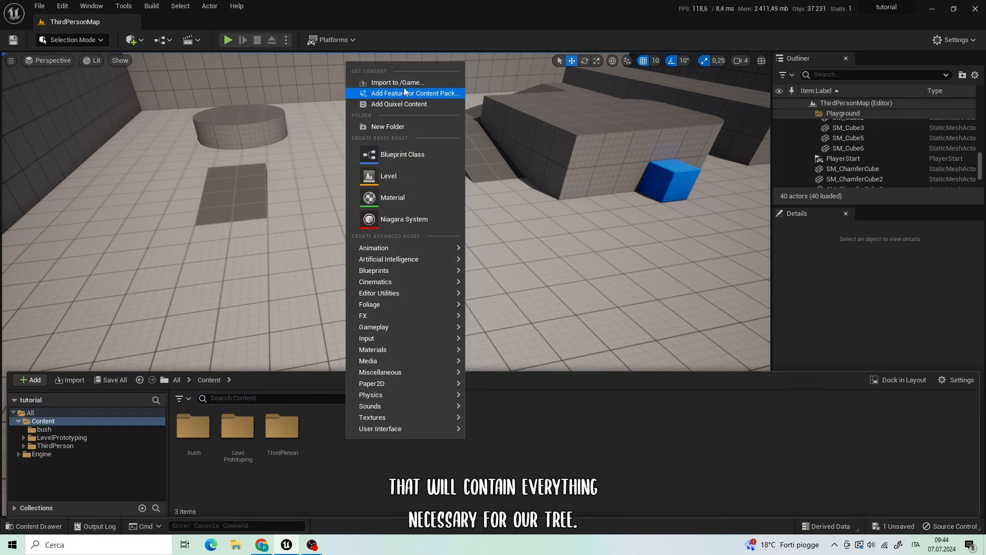
left_click(407, 126)
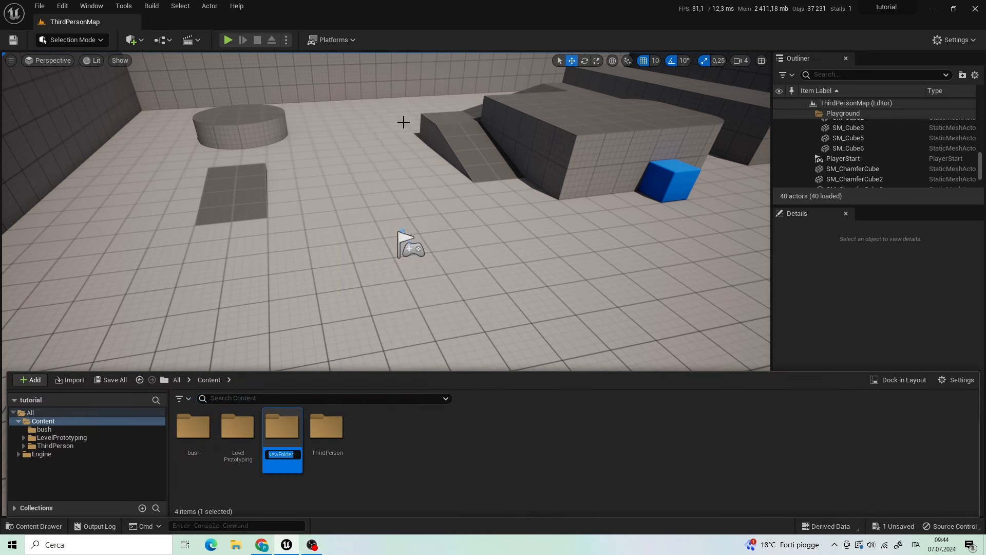
type("tree")
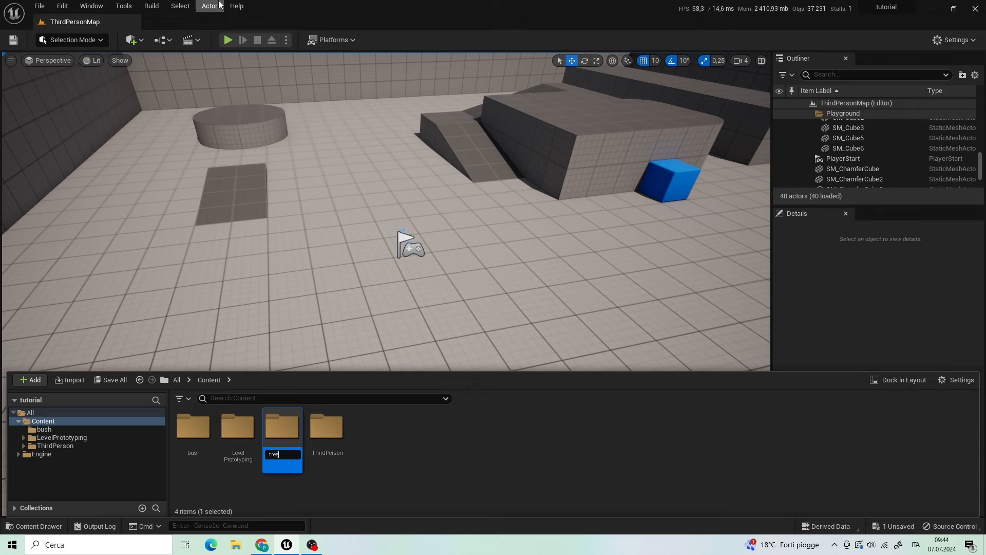
key("Return")
double_click(324, 428)
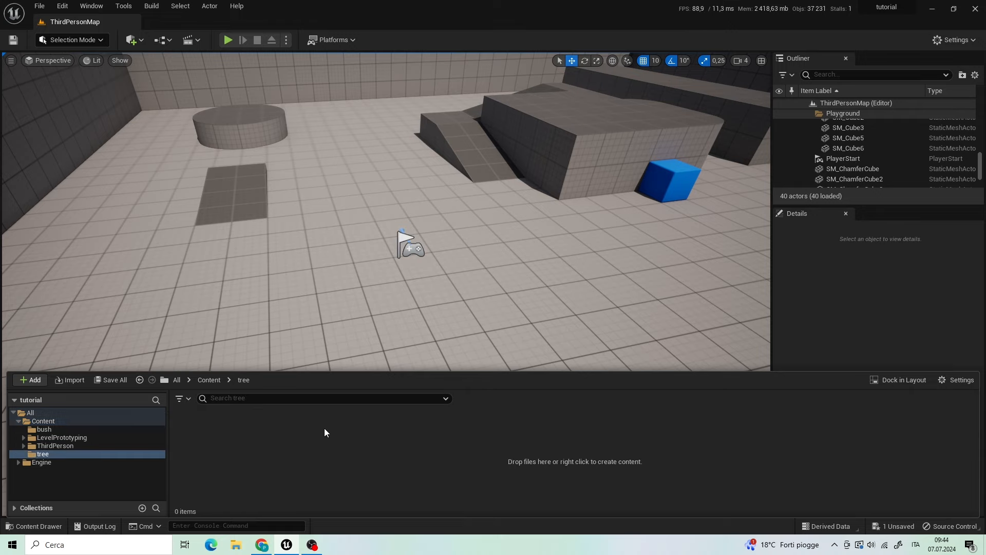
- Import testtree from the Desktop into the tree folder, applying the FBX import options to all its meshes
right_click(272, 431)
left_click(328, 75)
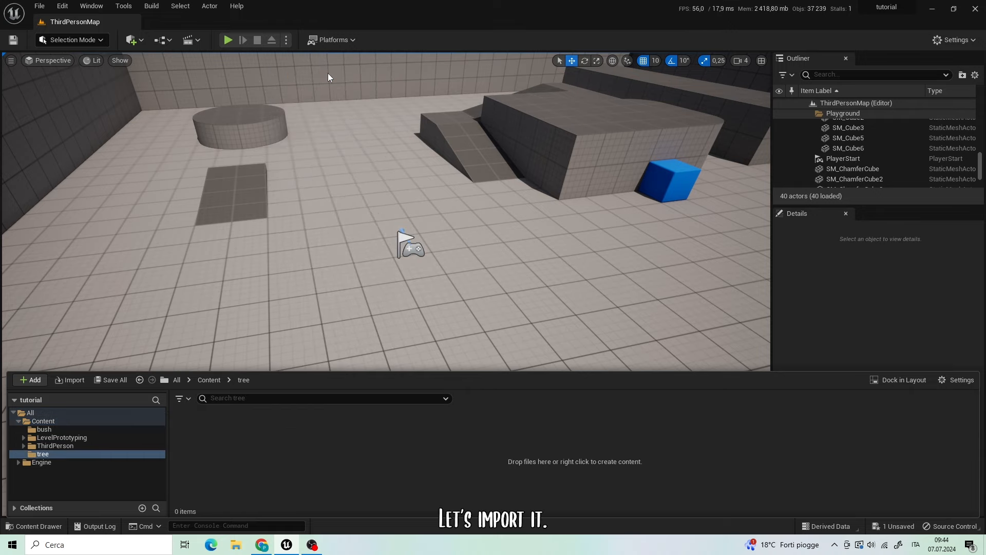
left_click(32, 121)
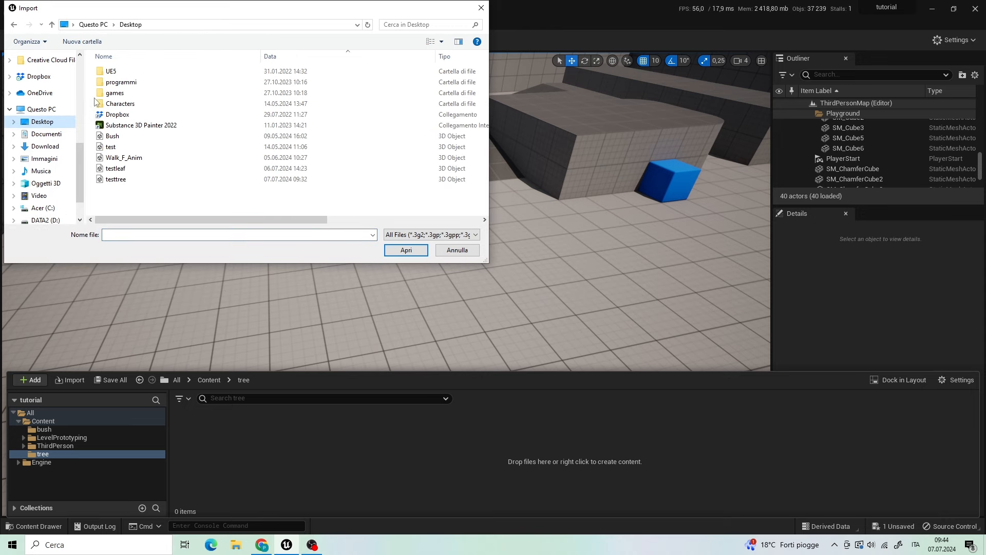
left_click(117, 180)
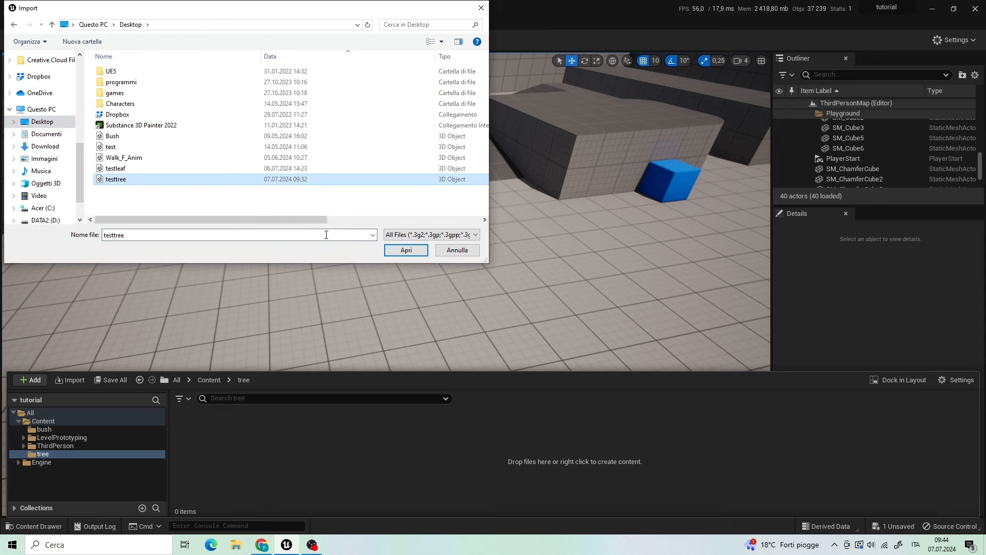
left_click(406, 250)
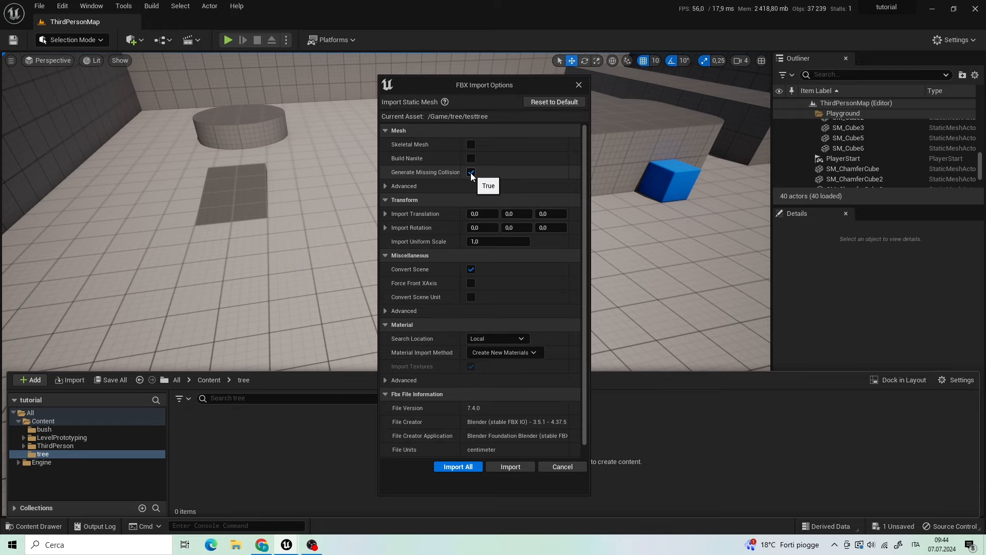
left_click(459, 467)
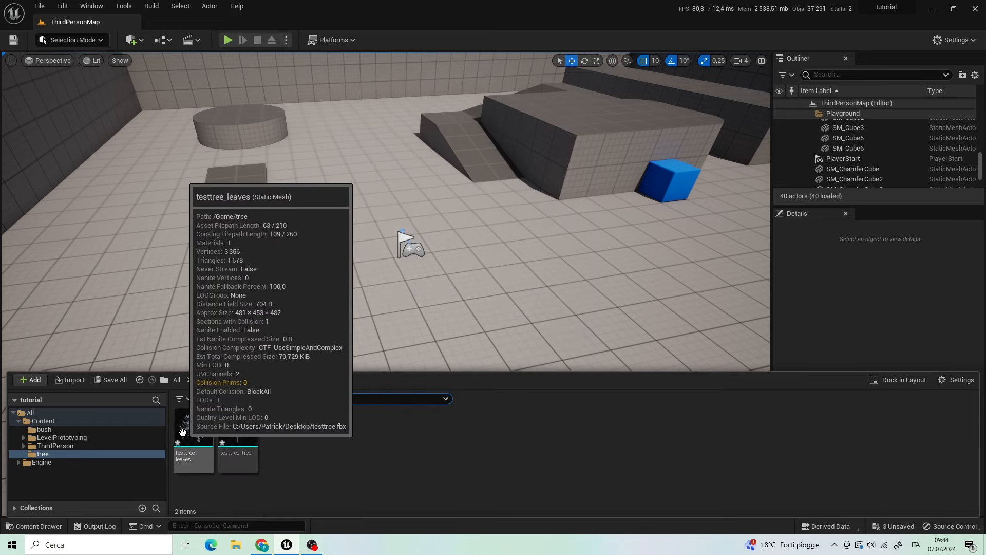
- Place the testtree_tree and testtree_leaves meshes together in the level
left_click(238, 429)
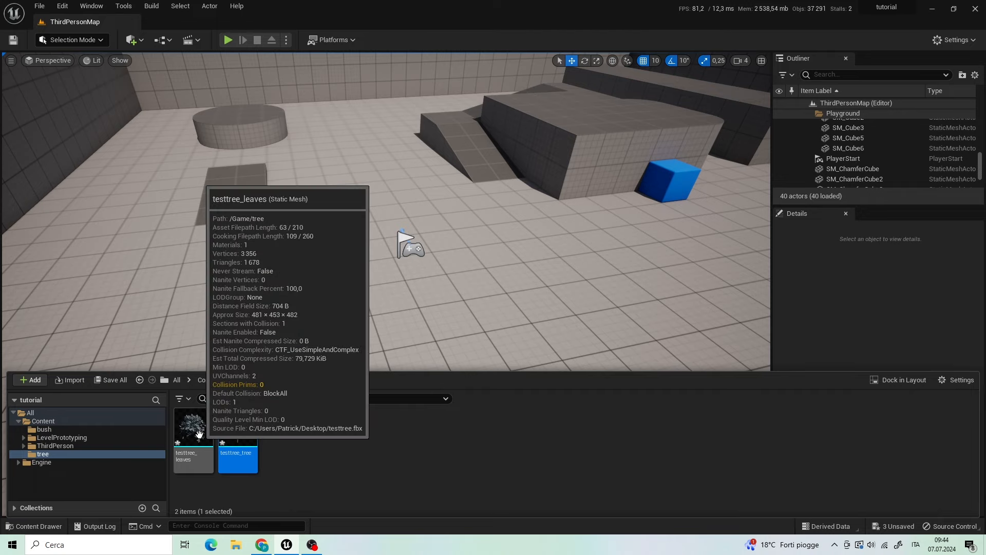
left_click(199, 434, "ctrl")
left_click_drag(199, 434, 412, 237)
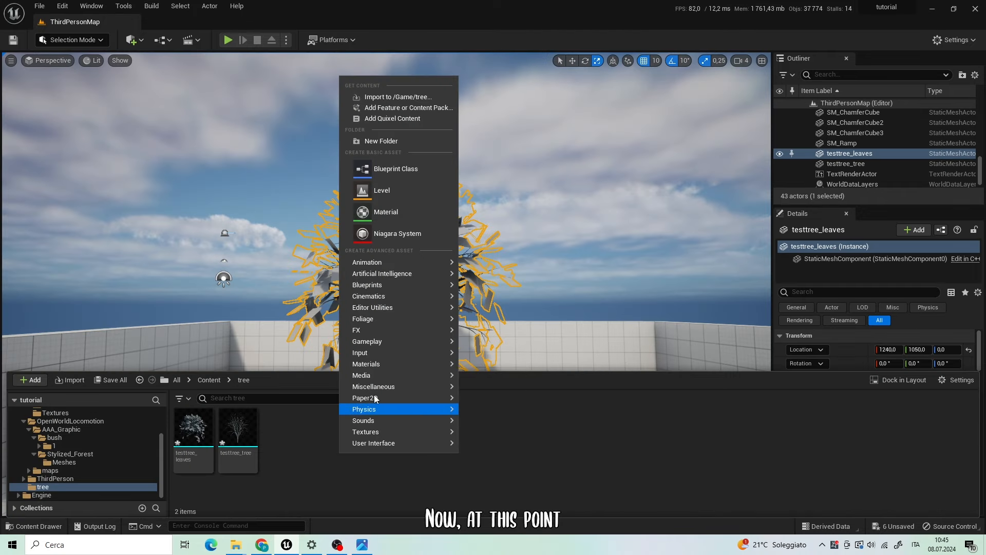
- Create a material named Leaves in the tree folder and make a material instance of it
left_click(422, 216)
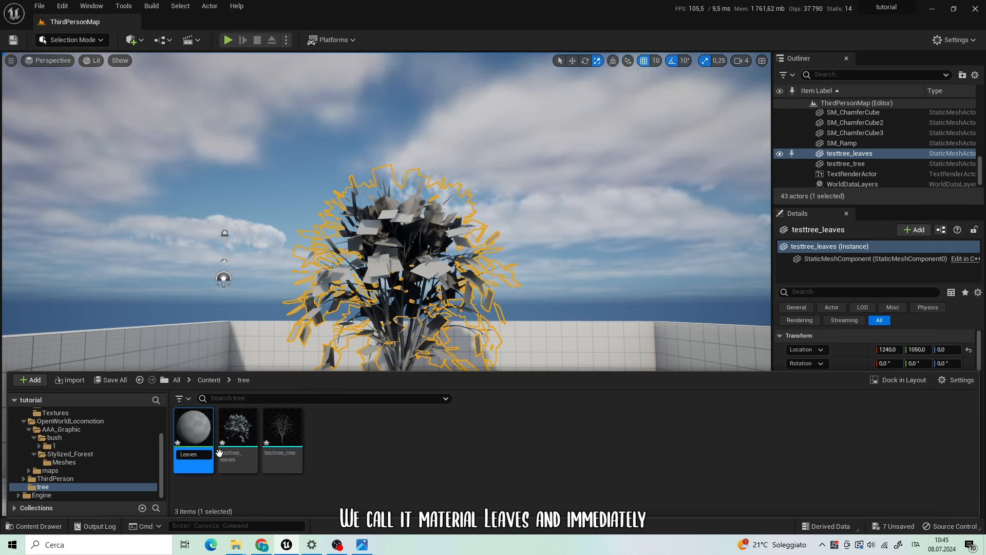
key("Return")
right_click(186, 432)
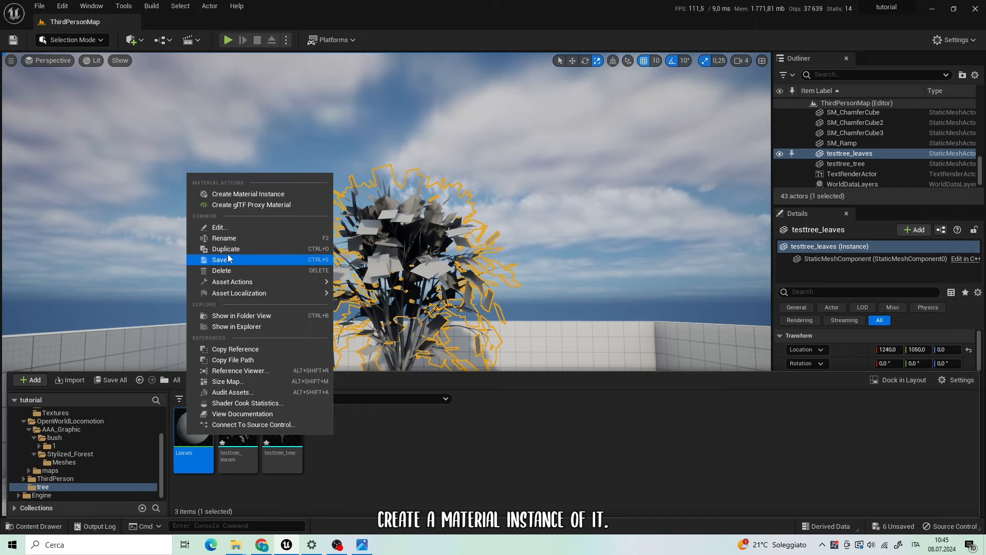
left_click(242, 194)
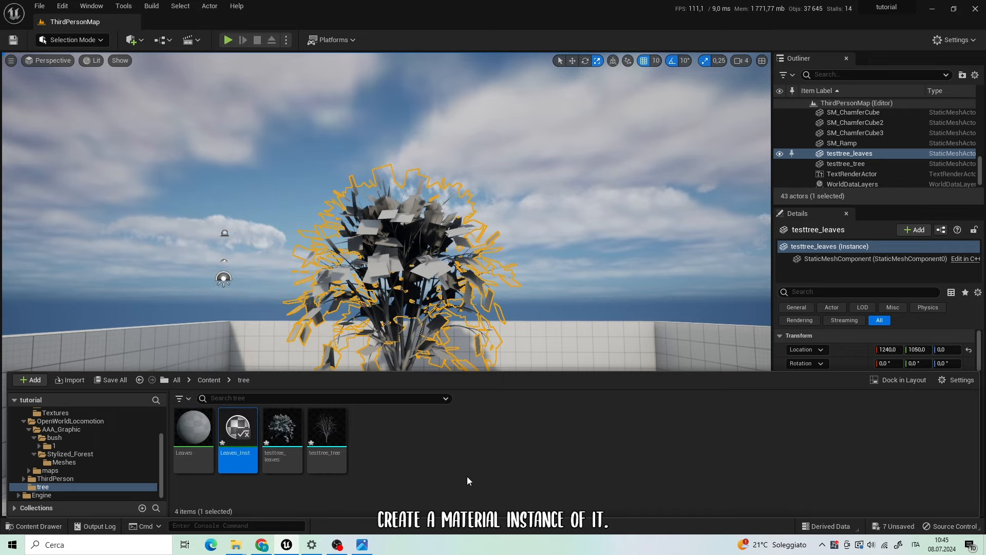
- Open the Leaves master material, set its blend mode to Masked and enable Two Sided
double_click(185, 432)
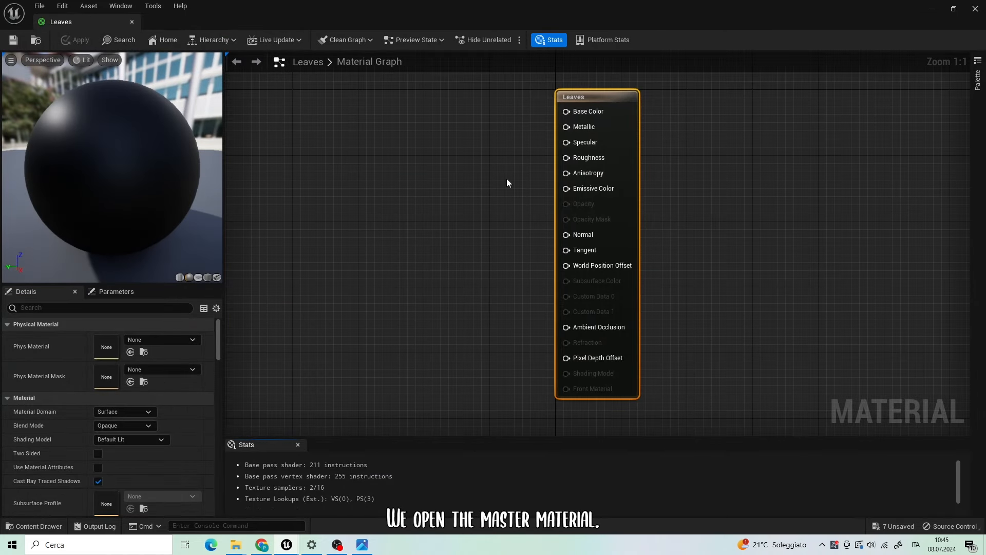
scroll(463, 190, "down", 3)
right_click_drag(458, 193, 672, 249)
scroll(688, 251, "down", 9)
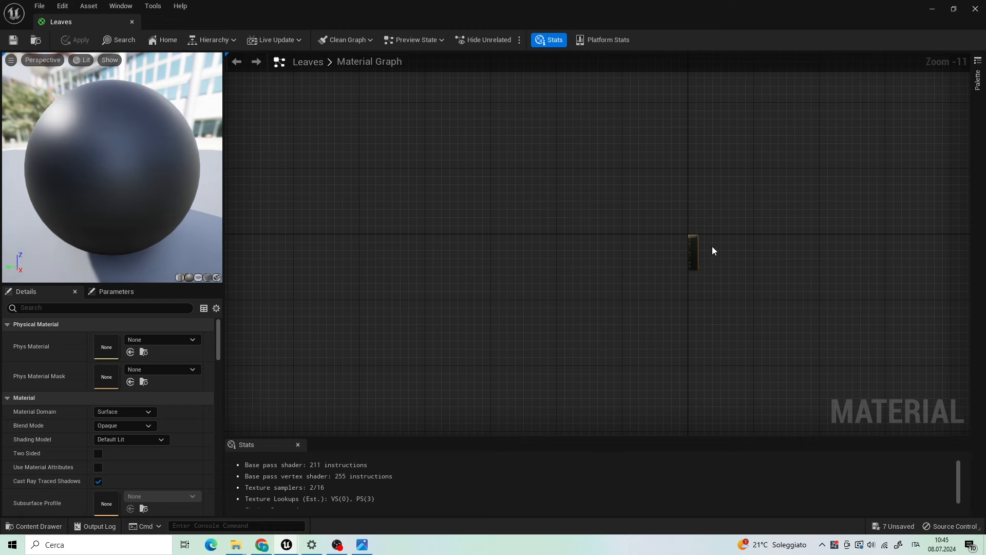
scroll(713, 250, "up", 2)
left_click(123, 412)
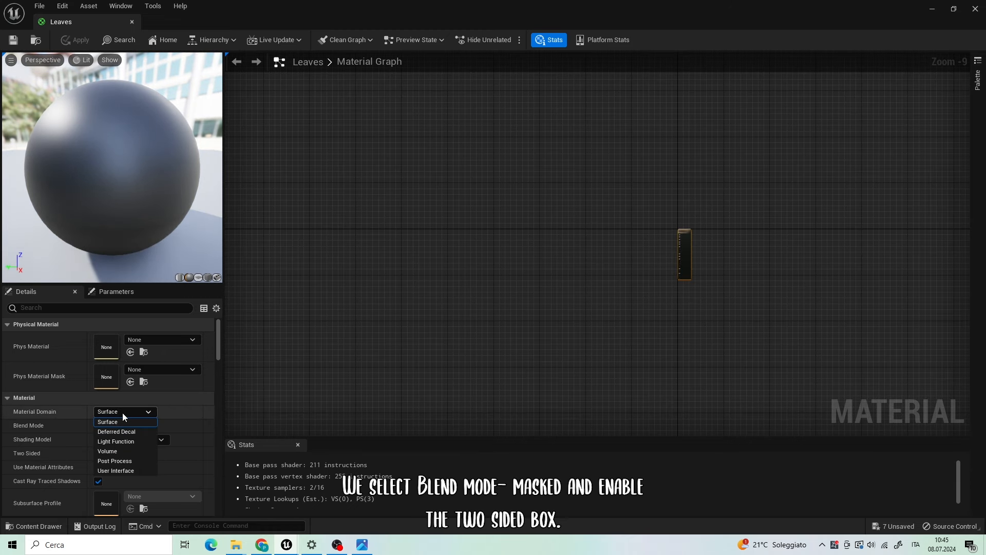
left_click(180, 409)
left_click(140, 425)
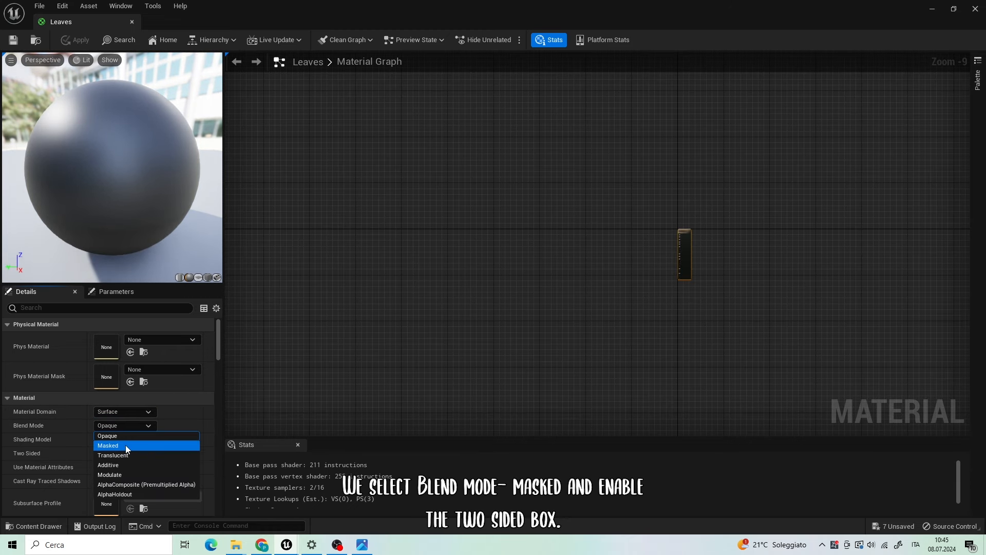
left_click(125, 446)
left_click(98, 453)
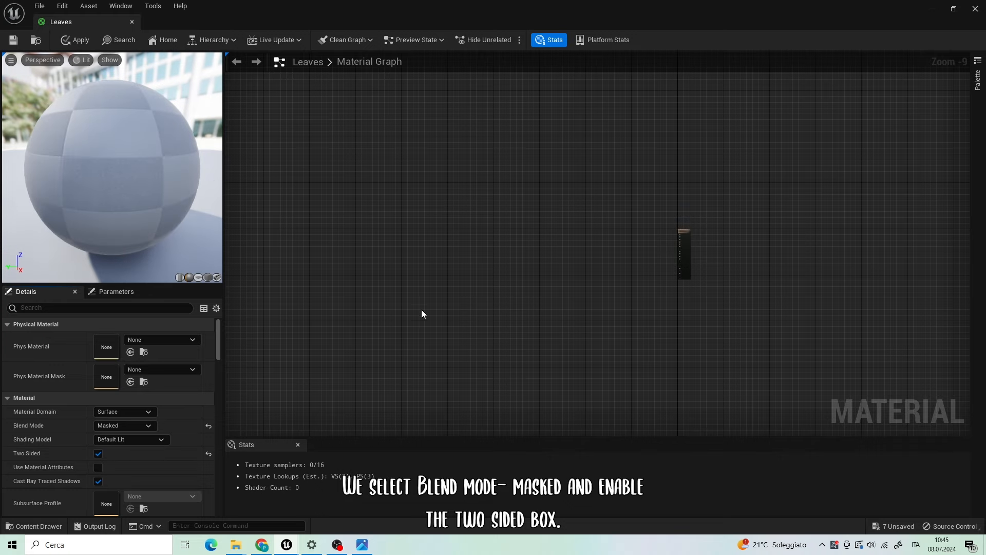
- Add a Constant3Vector node to the Leaves graph and set its colour to green (0, 0.552, 0.0145)
scroll(590, 245, "up", 5)
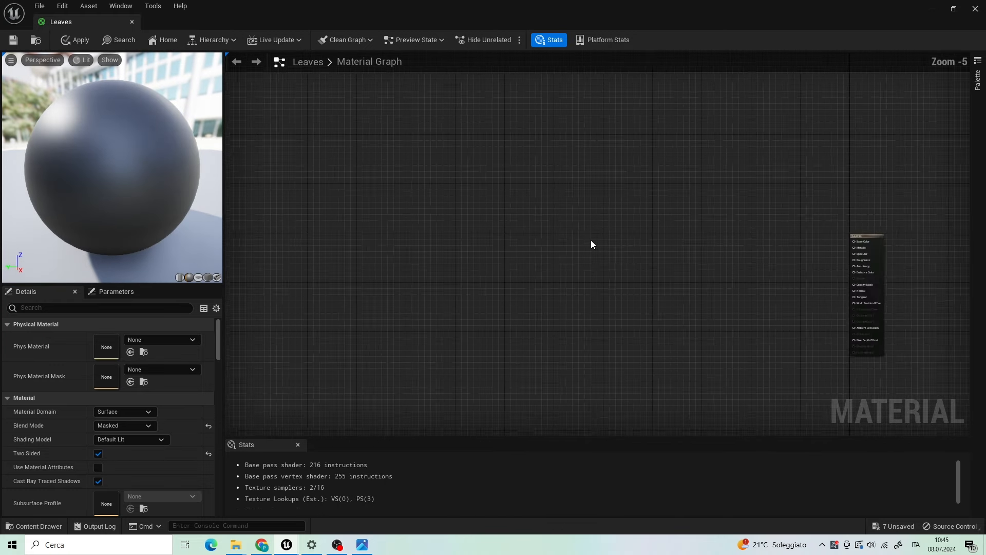
right_click_drag(558, 184, 466, 178)
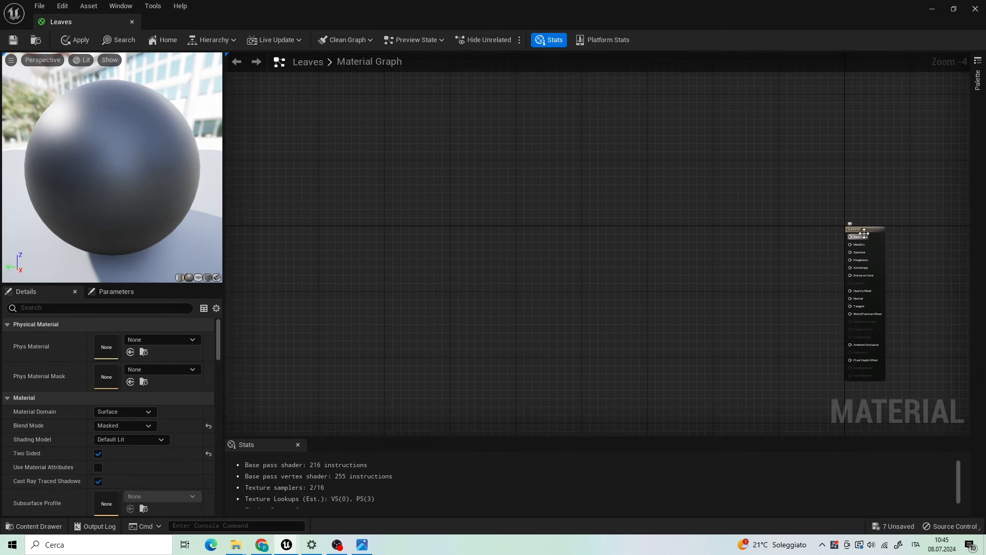
scroll(535, 164, "up", 1)
left_click(535, 163)
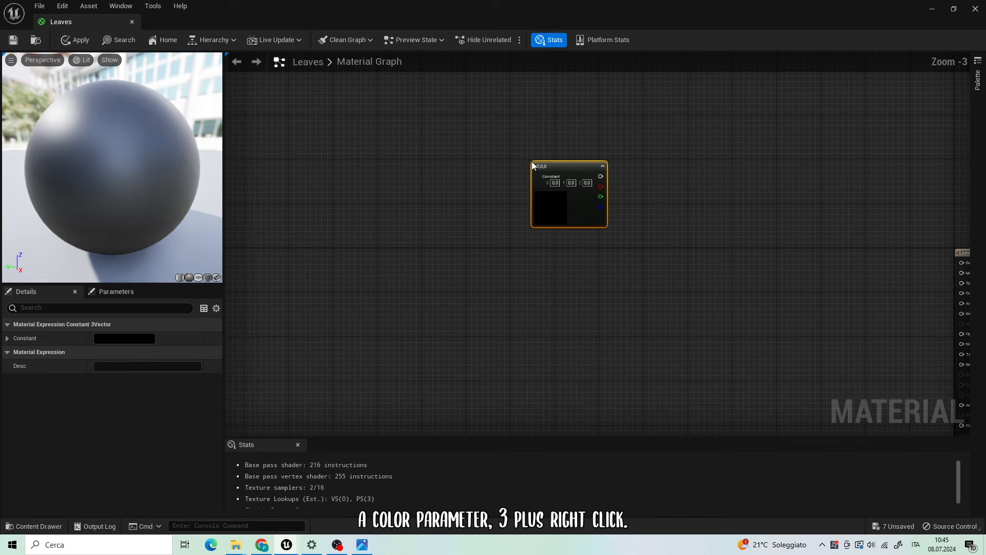
double_click(551, 208)
left_click_drag(617, 312, 590, 342)
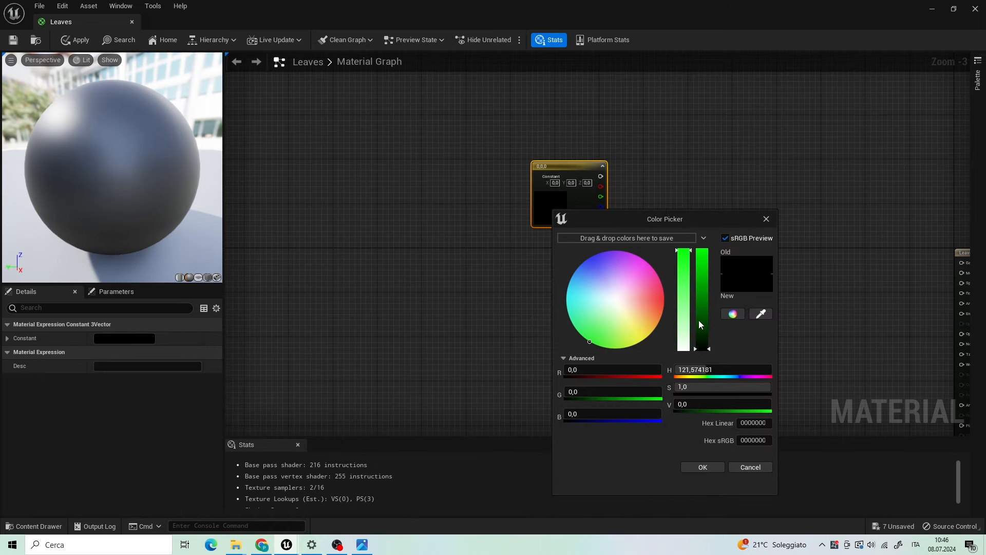
left_click_drag(701, 323, 704, 294)
left_click(703, 468)
- Convert the green constant node to a parameter named Color
right_click_drag(716, 260, 534, 304)
right_click(417, 208)
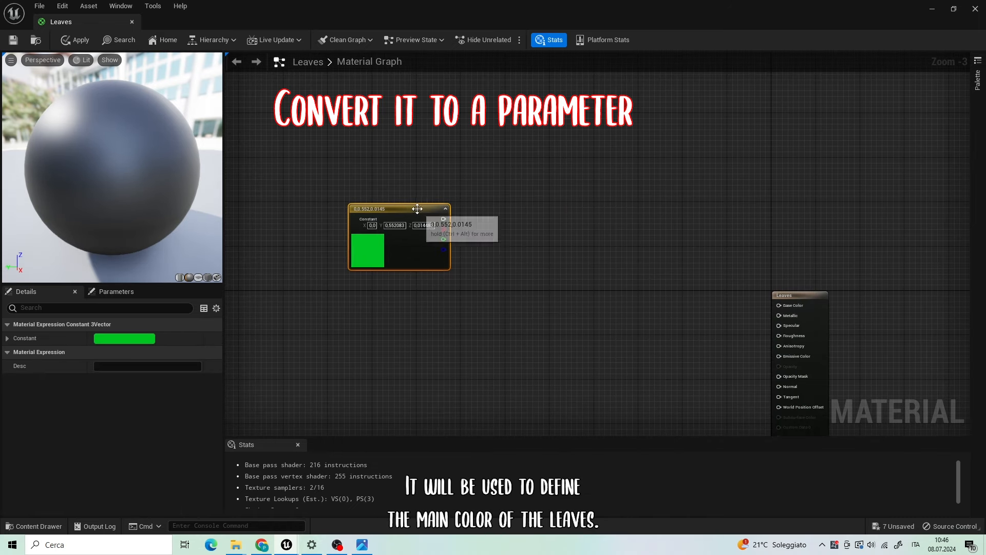
left_click(457, 229)
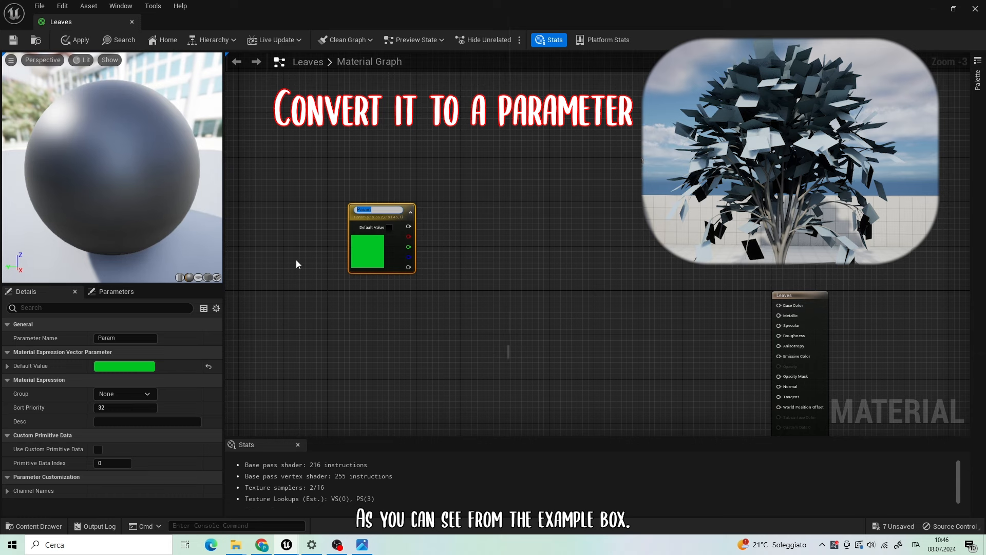
type("Color")
key("Return")
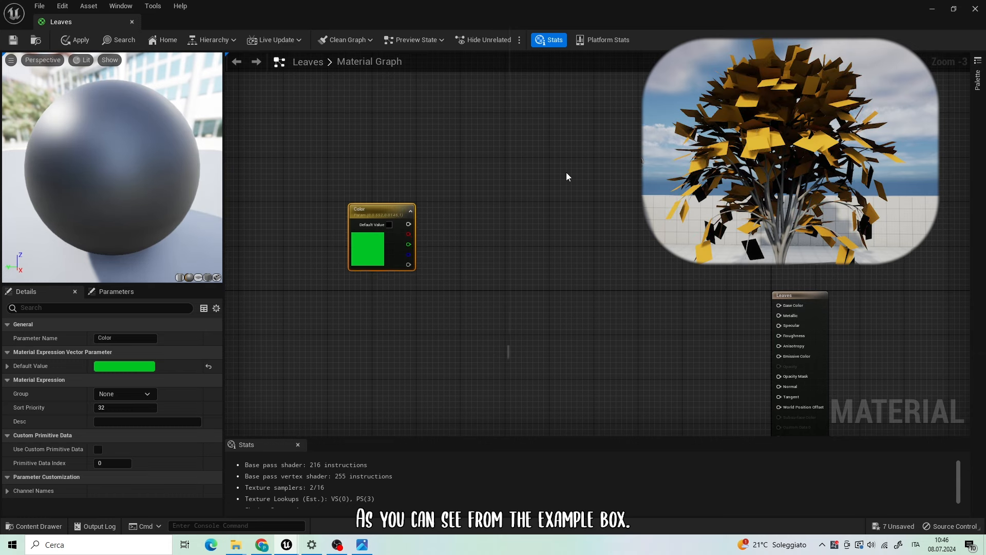
left_click(566, 171)
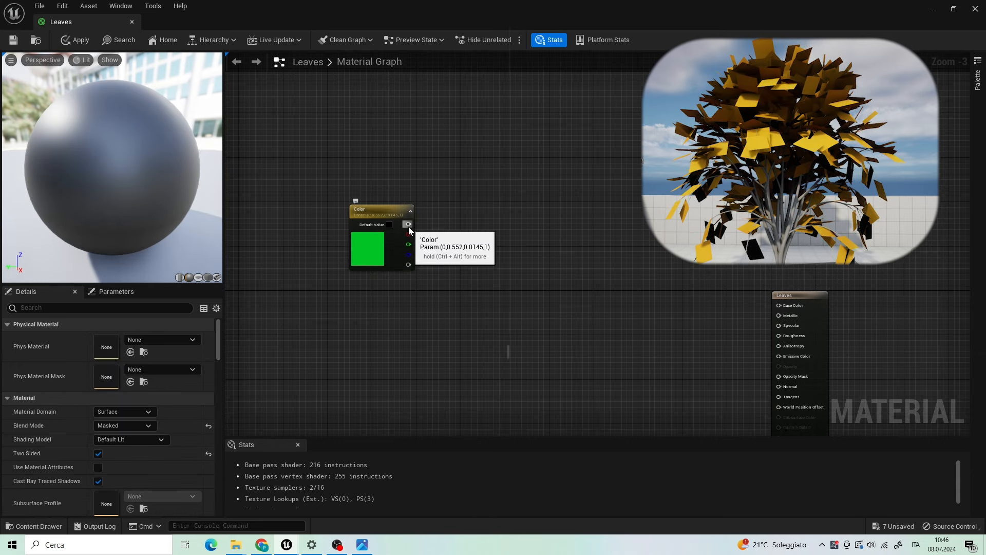
- Feed Color into input A of a new Multiply node and a new scalar parameter named UndersideColor into input B
left_click_drag(408, 226, 529, 227)
type("mul")
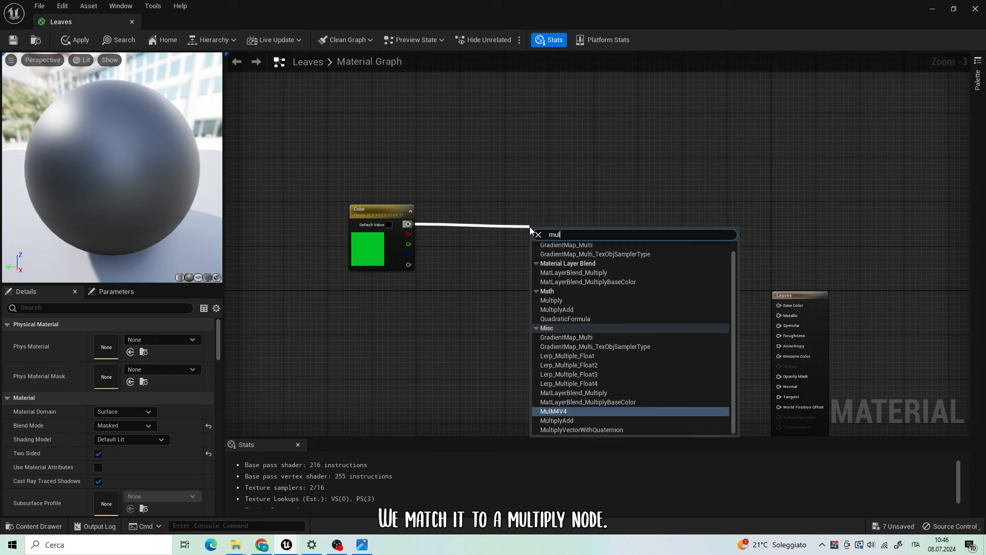
left_click(571, 301)
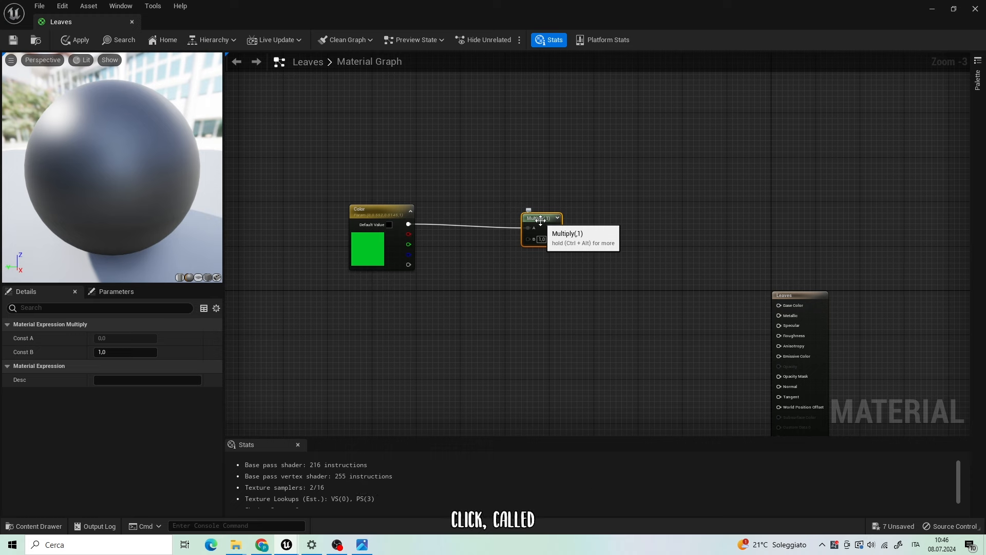
left_click(456, 280)
left_click(458, 277)
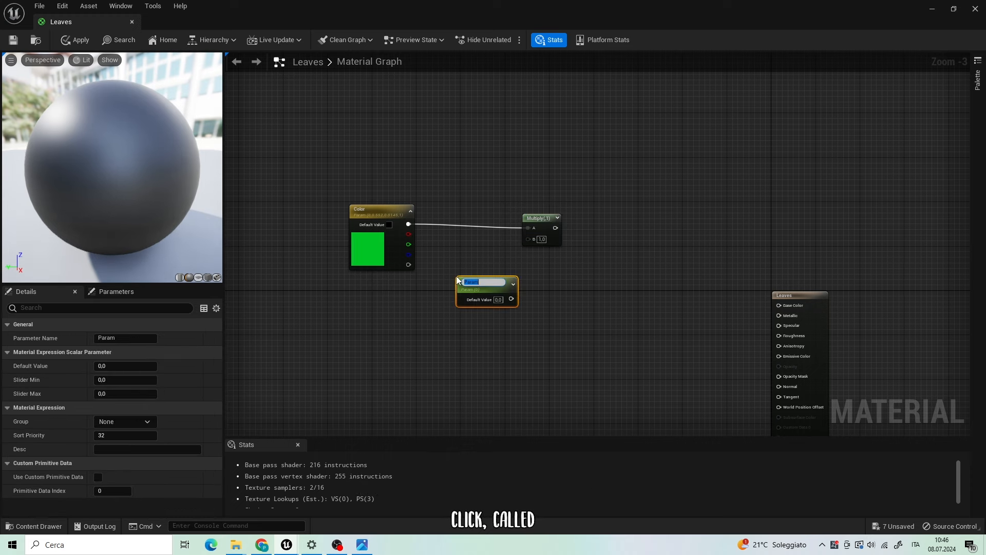
type("UndersideColor")
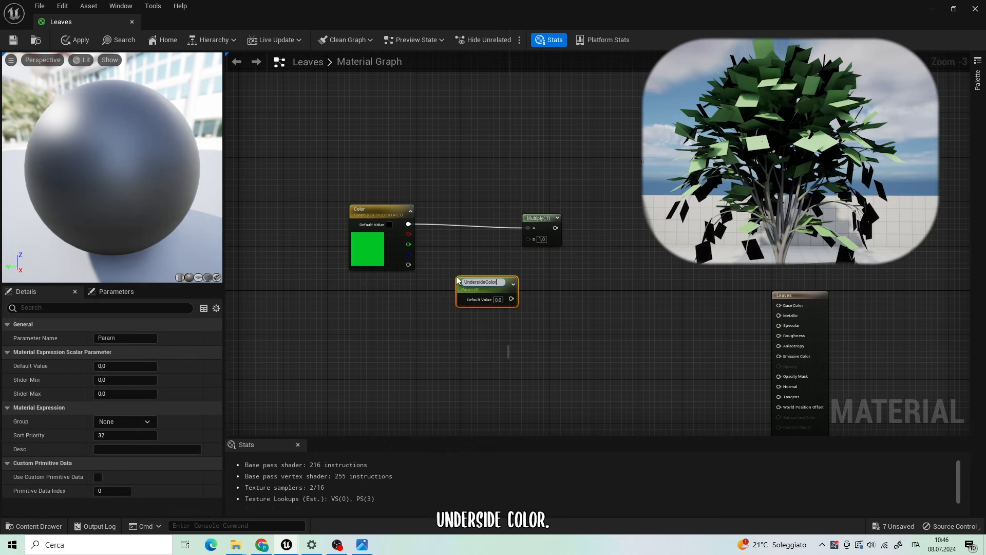
key("Return")
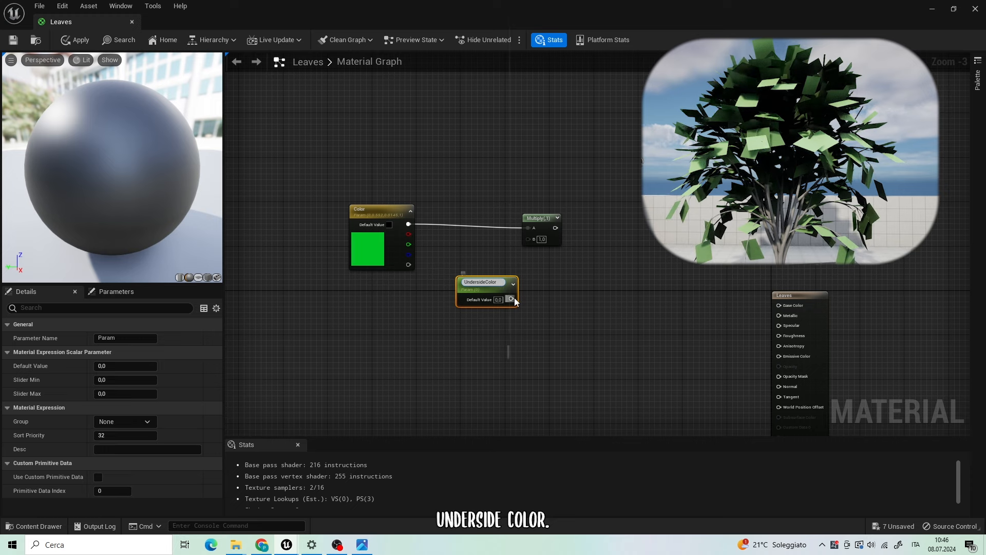
left_click_drag(512, 298, 528, 239)
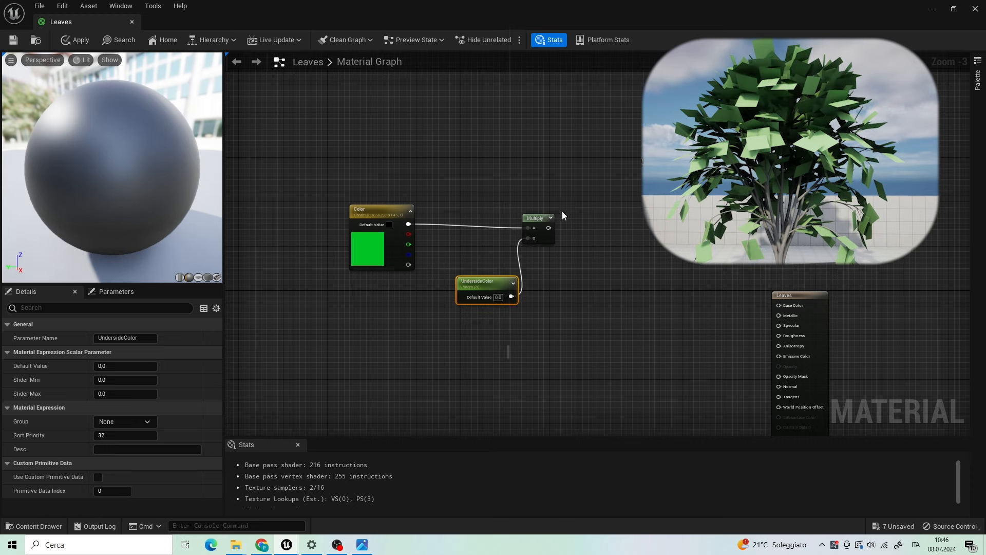
- Add a HueShift function node and place it beyond the Multiply node
right_click(597, 179)
type("hue")
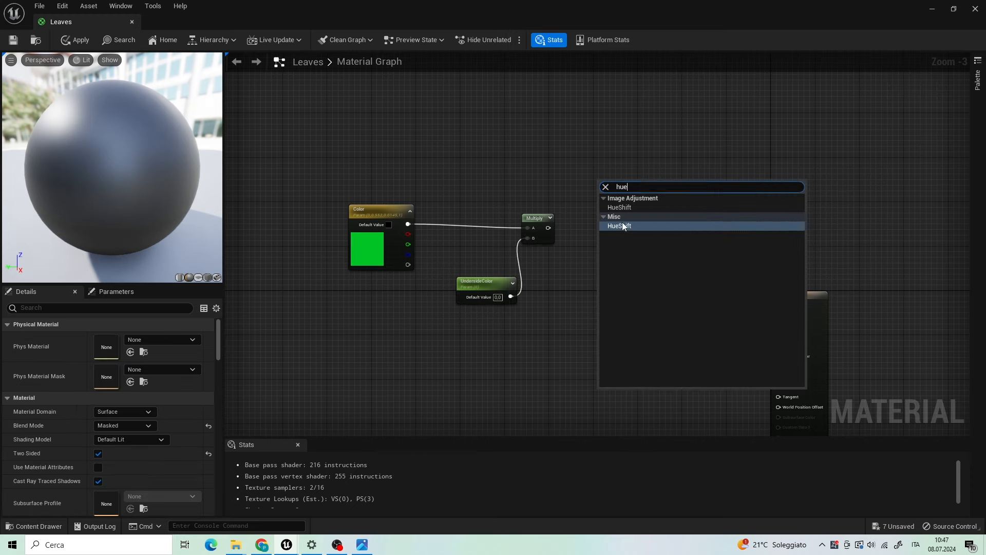
left_click(632, 227)
left_click_drag(622, 202, 635, 203)
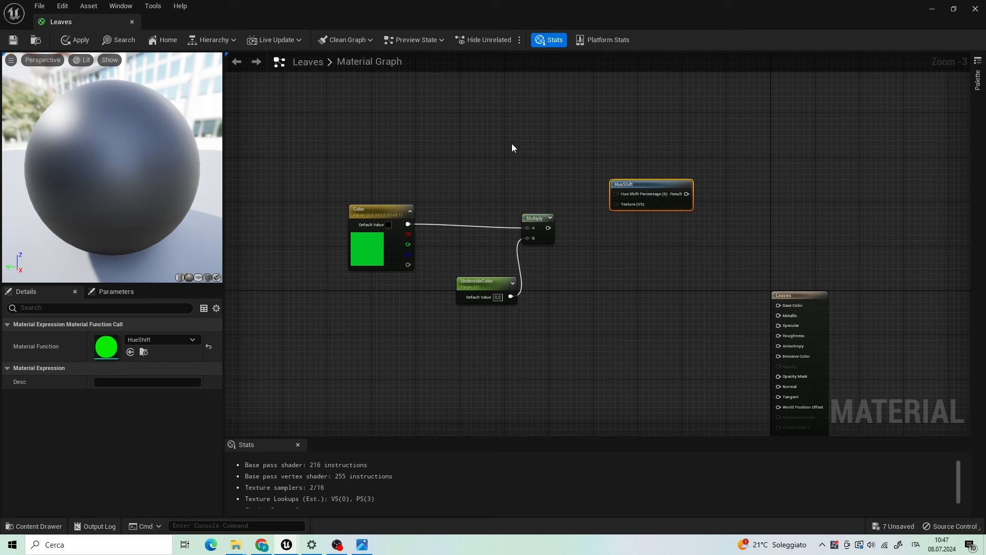
- Connect a new scalar parameter named HueShift to the function's Hue Shift Percentage and the Multiply output to its Texture input
left_click(525, 152)
type("s")
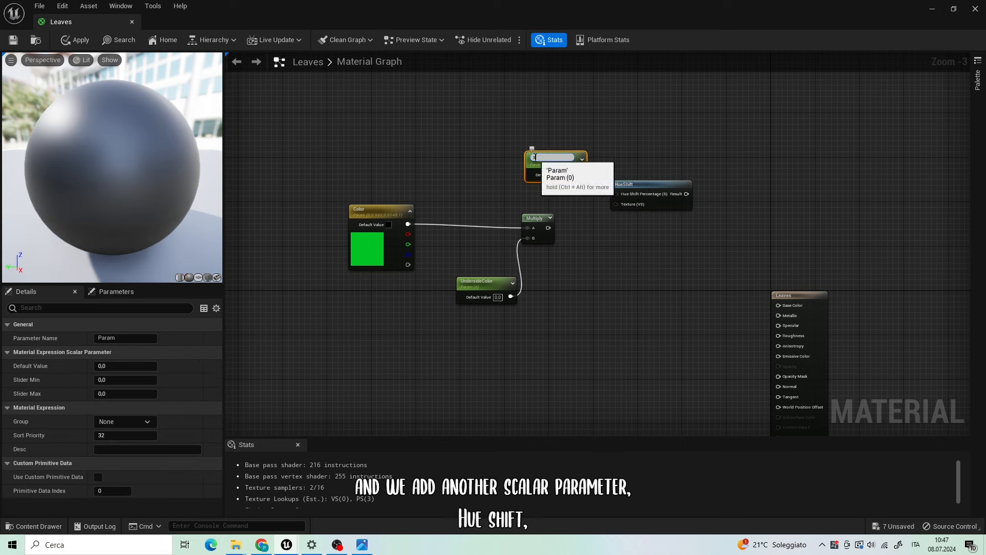
type("ueS")
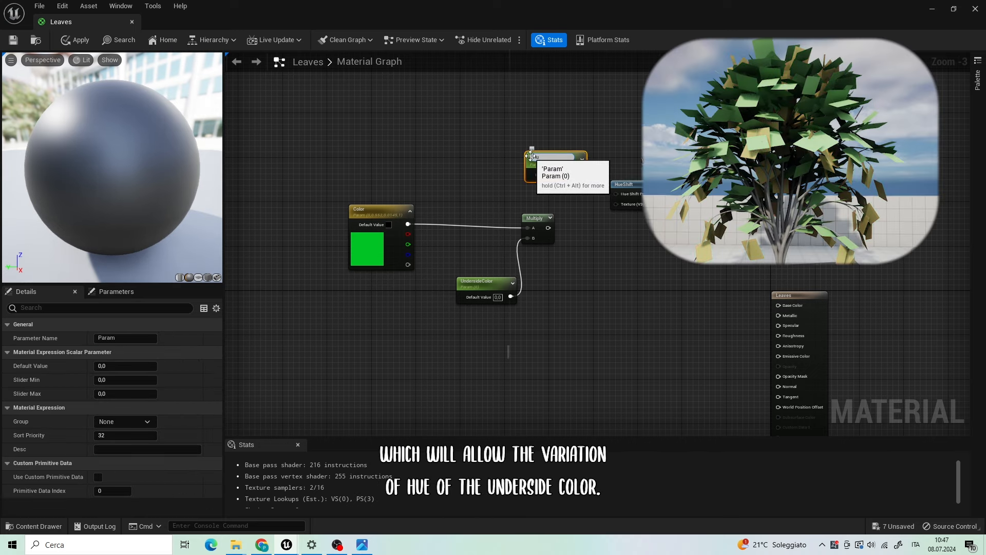
type("hift")
key("Return")
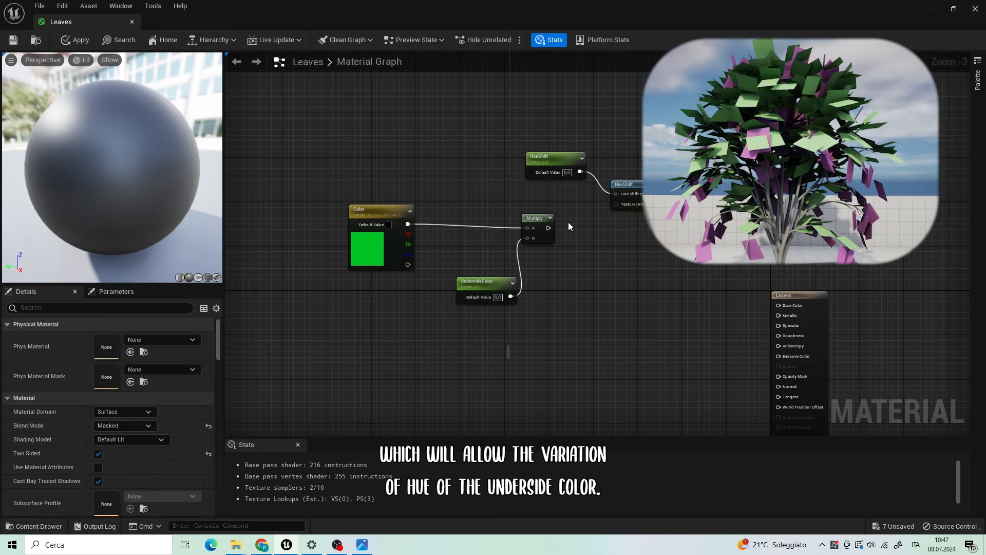
left_click_drag(548, 227, 613, 205)
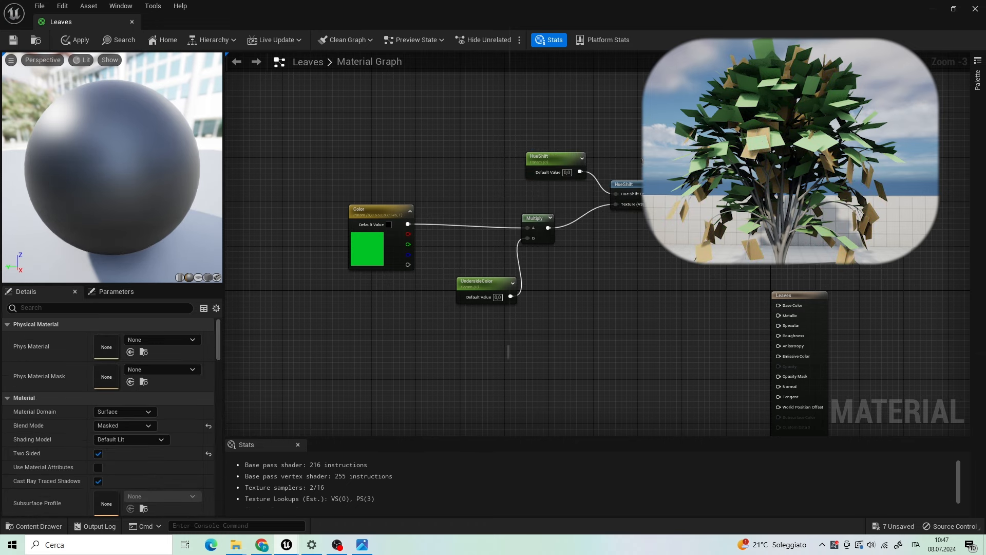
- Add a Lerp node with the Color parameter in input A and the HueShift result in input B
left_click(714, 227)
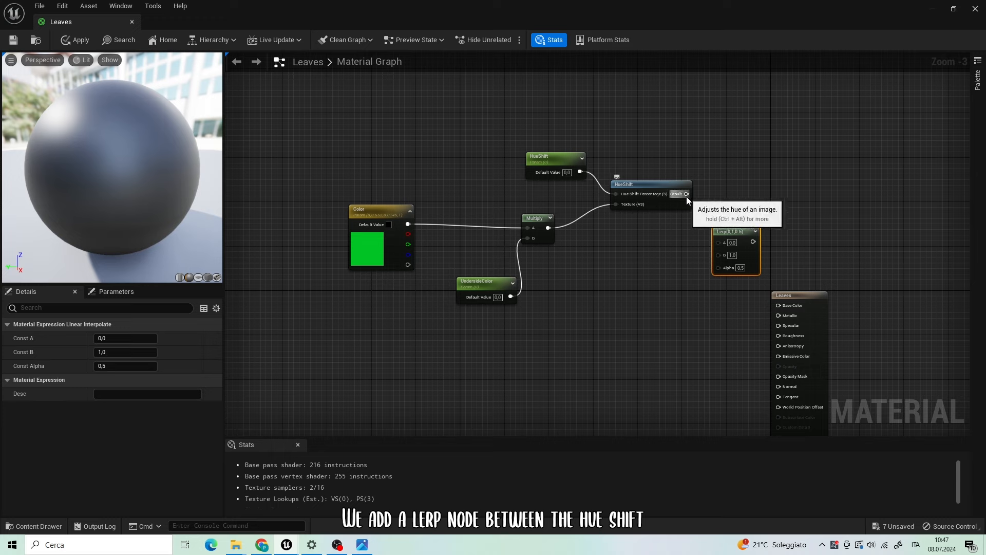
left_click_drag(687, 194, 721, 256)
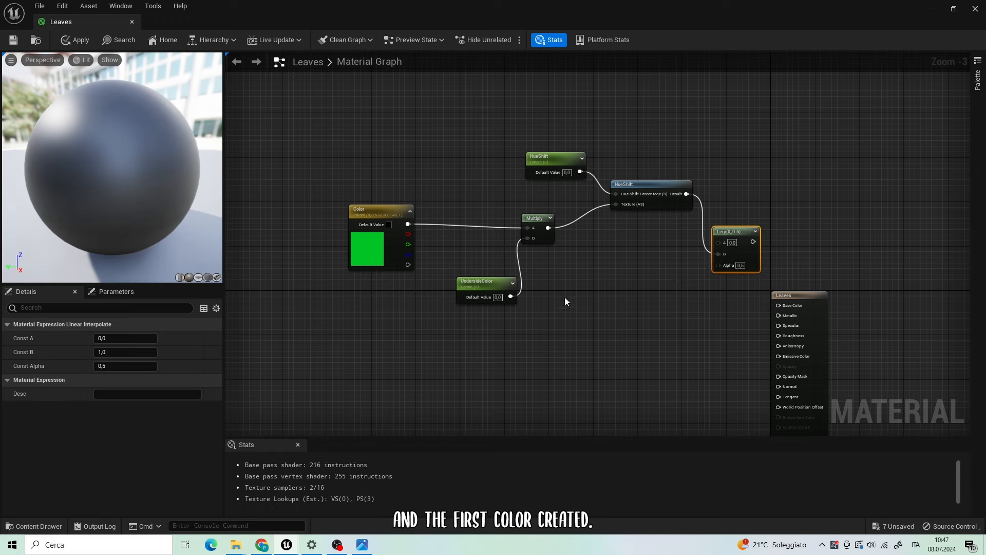
left_click(565, 297)
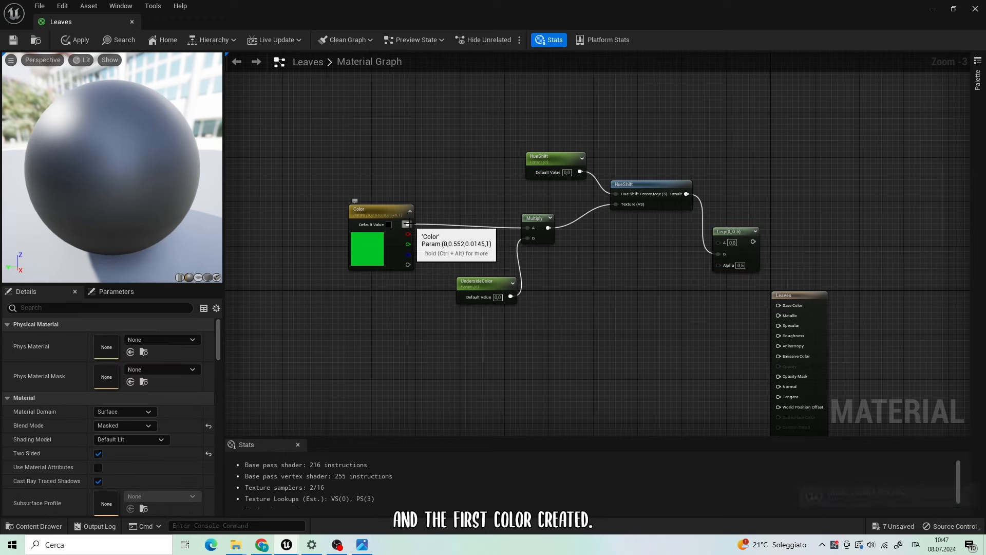
left_click_drag(408, 224, 721, 245)
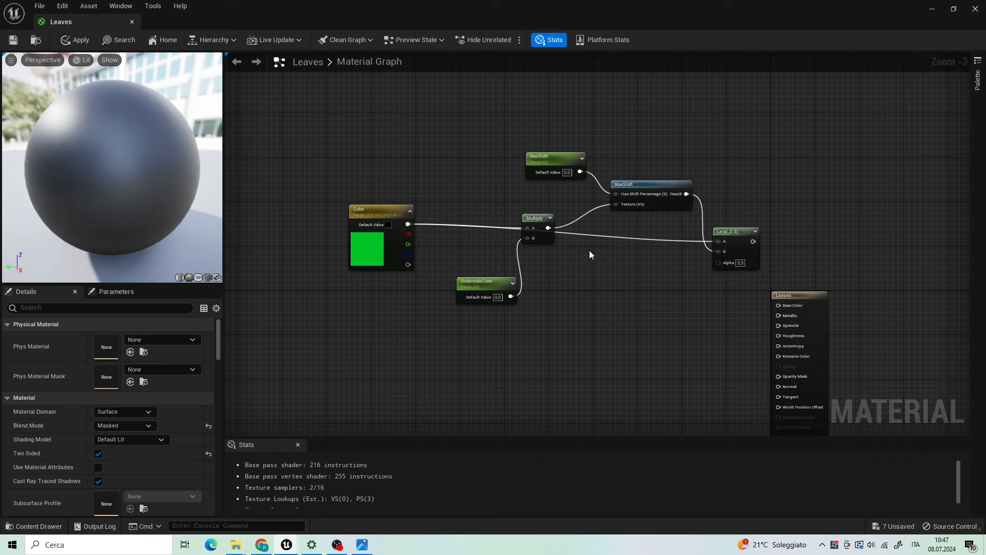
- Reroute the Color-to-Lerp wire above the Multiply node and move the node group away from the Leaves output node
double_click(582, 234)
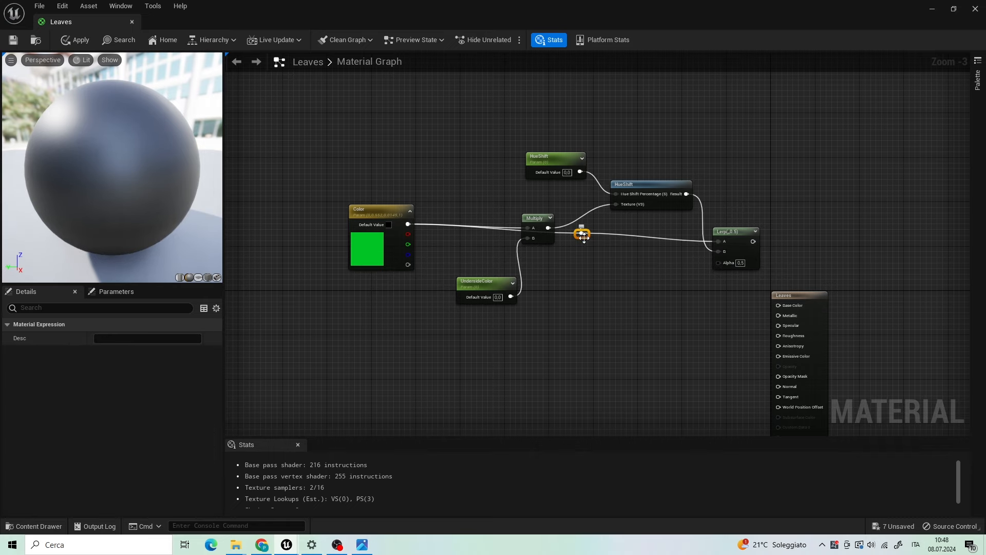
left_click_drag(583, 235, 546, 196)
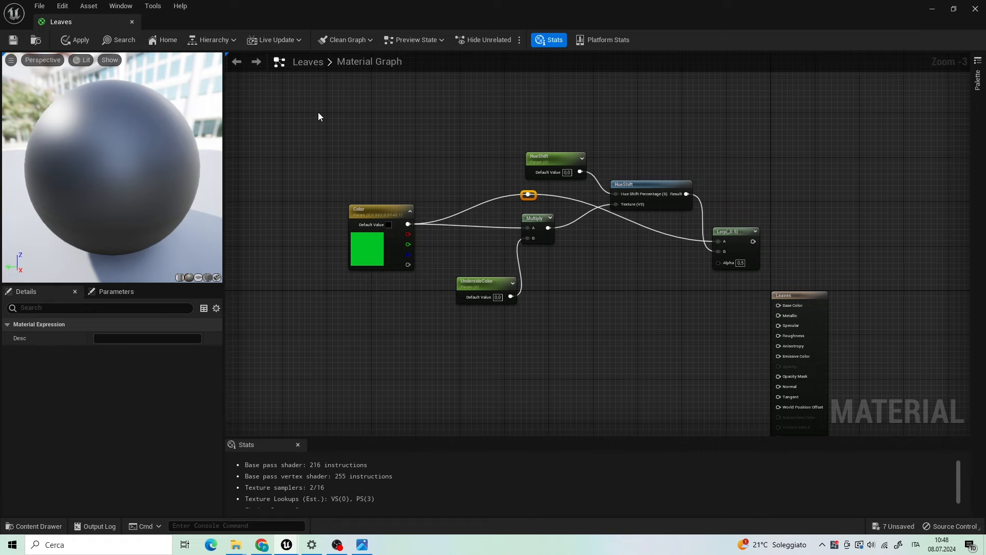
left_click_drag(319, 116, 730, 307)
left_click_drag(735, 232, 583, 198)
- Extend a wire from the Lerp output and search for a Desaturation node to attach
right_click_drag(702, 215, 652, 215)
left_click_drag(550, 204, 623, 205)
type("desat")
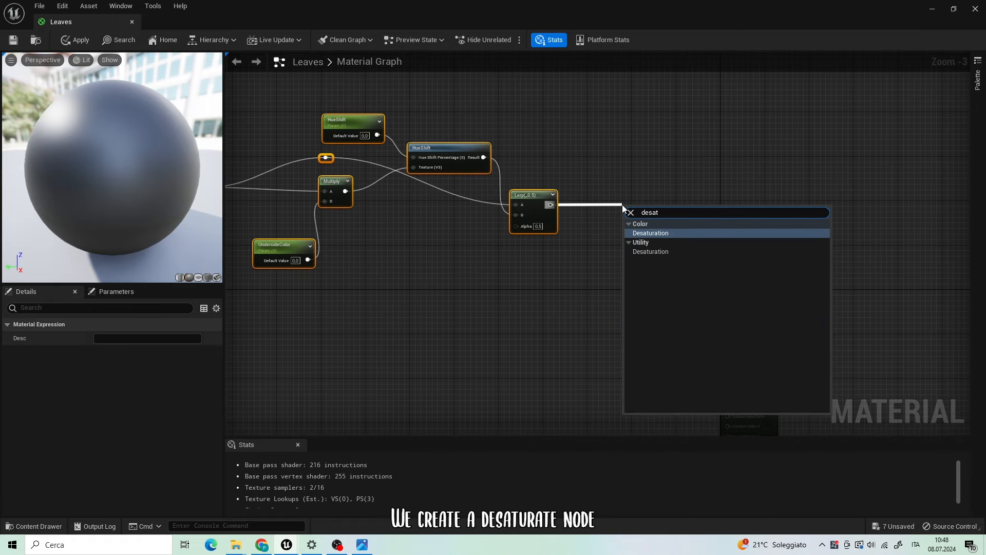
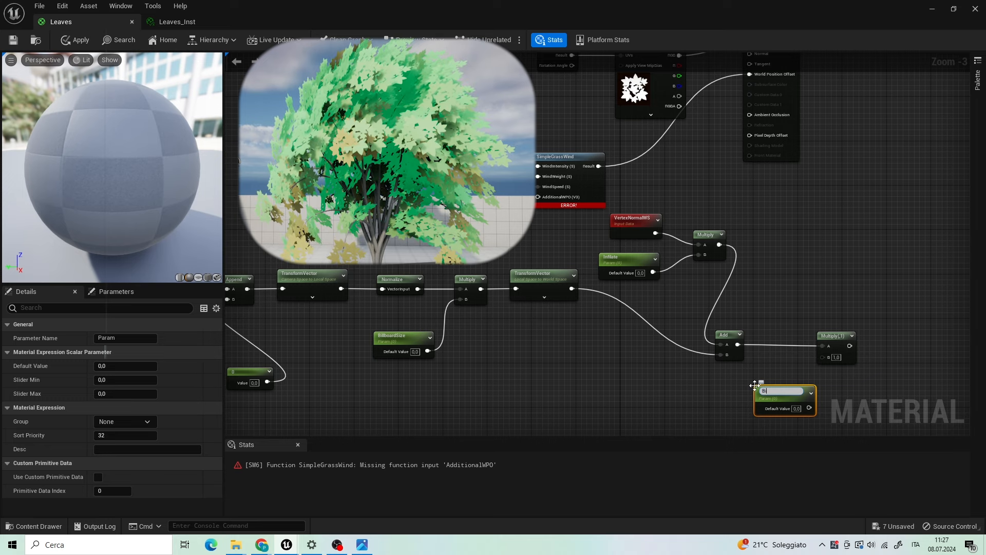
- Name the new scalar parameter BillboarsScale and connect it to input B of the Multiply node after the Add
type("oarsScale")
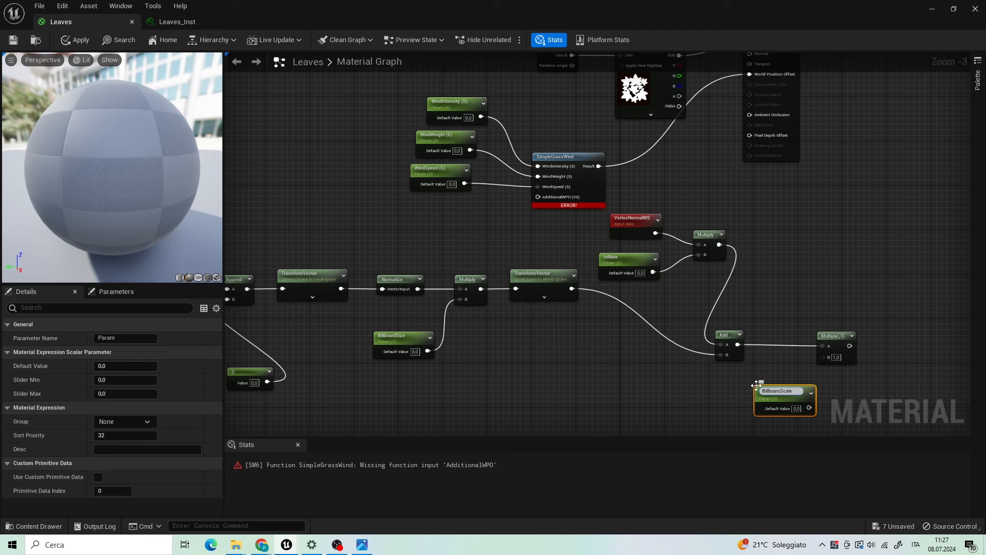
left_click(753, 381)
left_click_drag(809, 406, 823, 356)
scroll(831, 320, "down", 3)
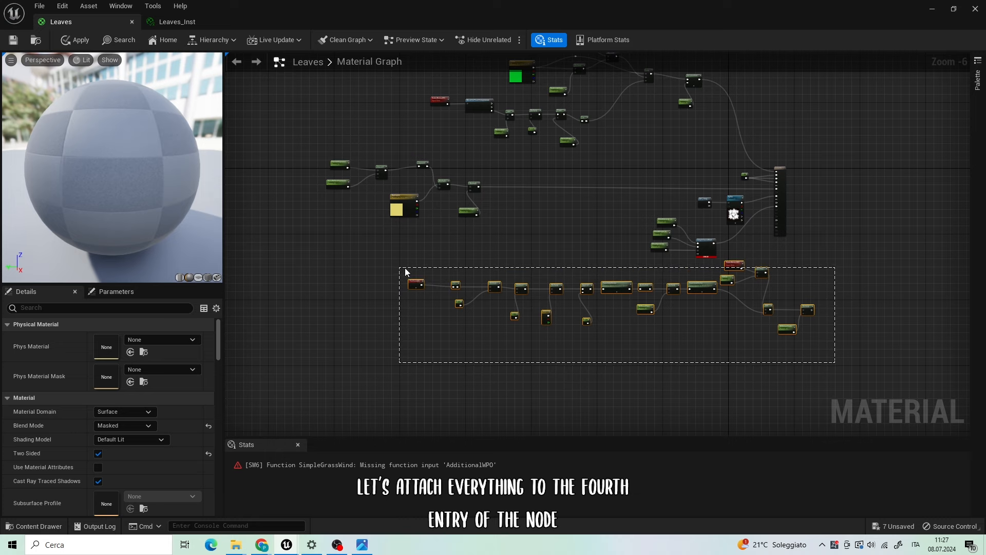
- Connect the final Multiply output of the billboard node chain to the AdditionalWPO input of SimpleGrassWind and save the material
left_click_drag(405, 267, 405, 267)
scroll(704, 318, "up", 5)
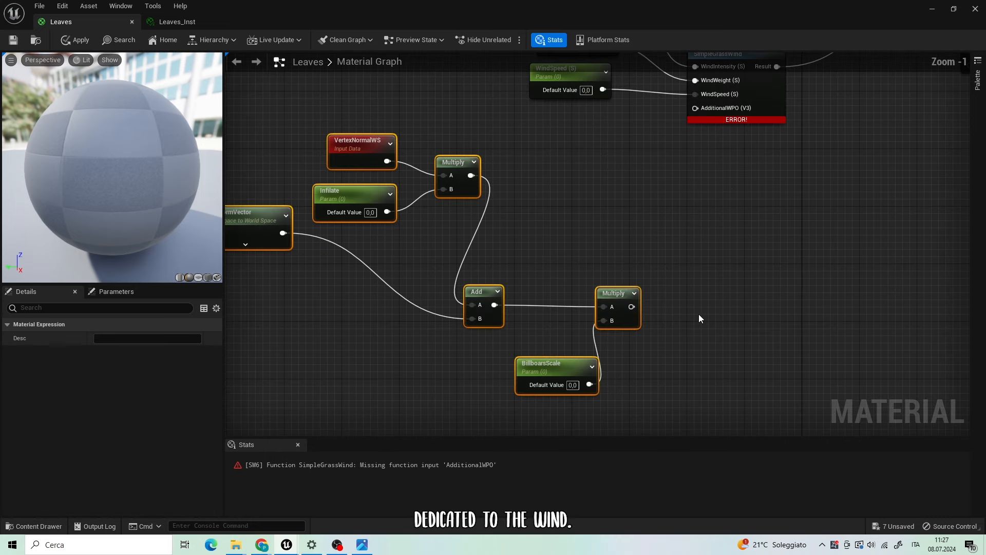
left_click_drag(632, 306, 695, 108)
scroll(753, 201, "down", 6)
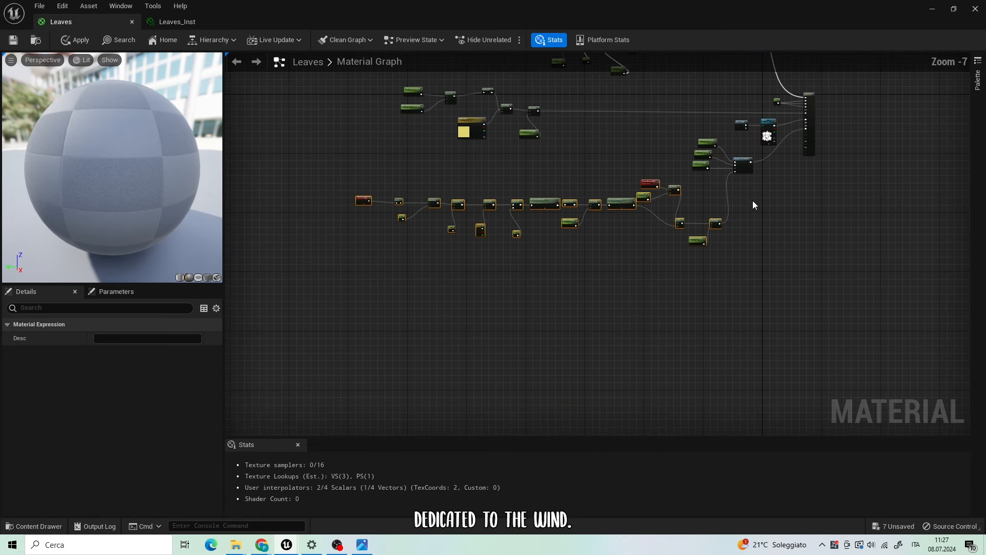
right_click_drag(753, 204, 692, 281)
left_click(9, 43)
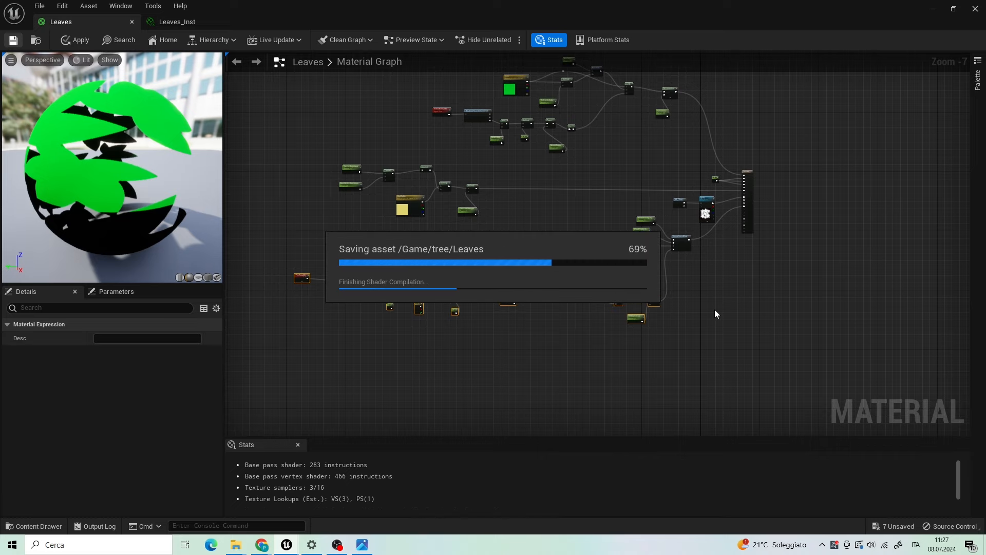
- Assign the BillboardSize, Infilate and BillboarsScale parameters to a Billboard group and save the Leaves material
scroll(595, 278, "up", 5)
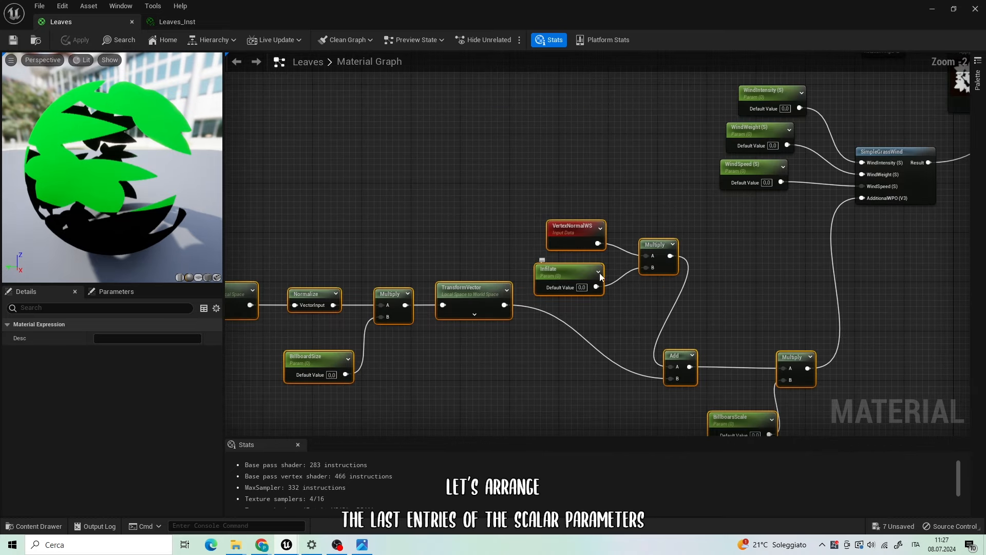
right_click_drag(596, 277, 590, 260)
left_click(286, 300)
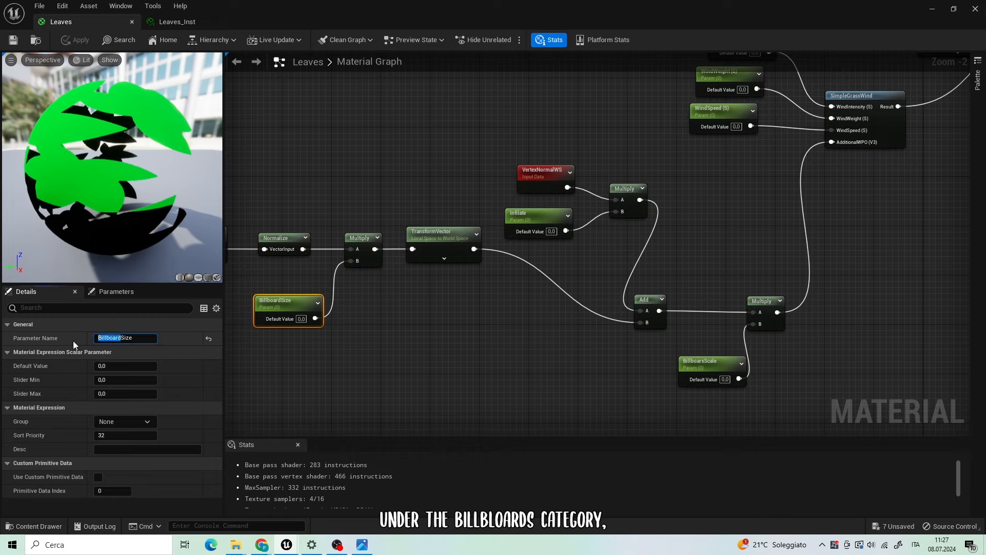
left_click(129, 422)
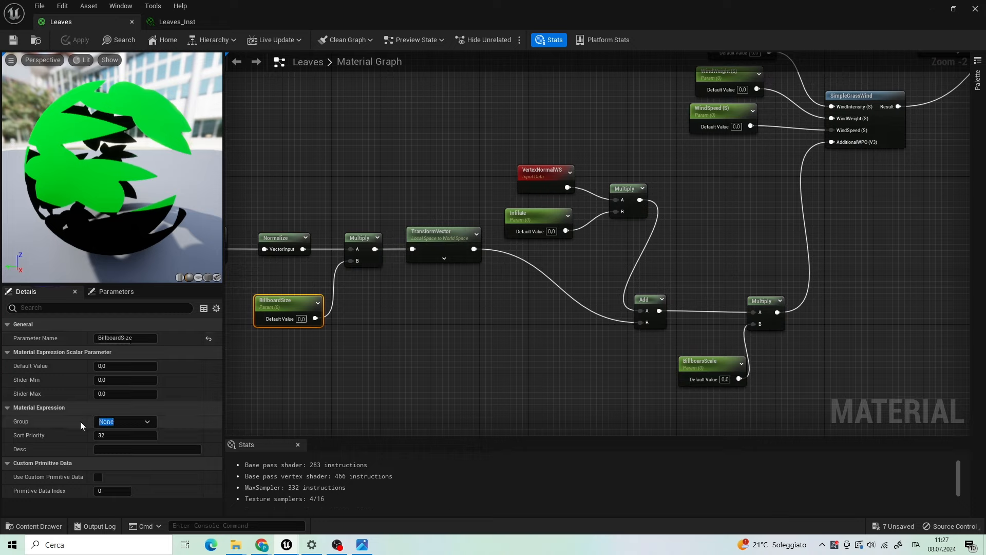
left_click(375, 356)
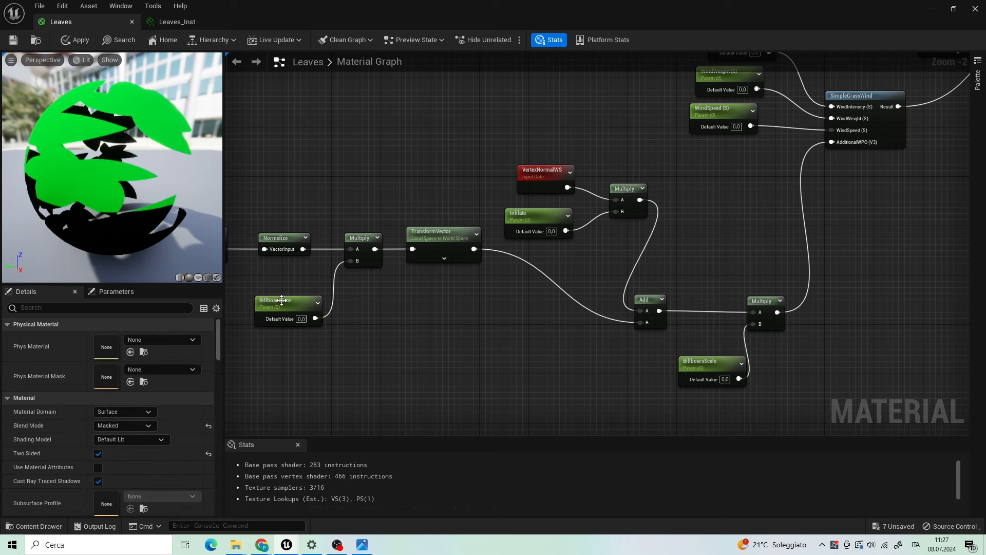
left_click(282, 300)
left_click(529, 215)
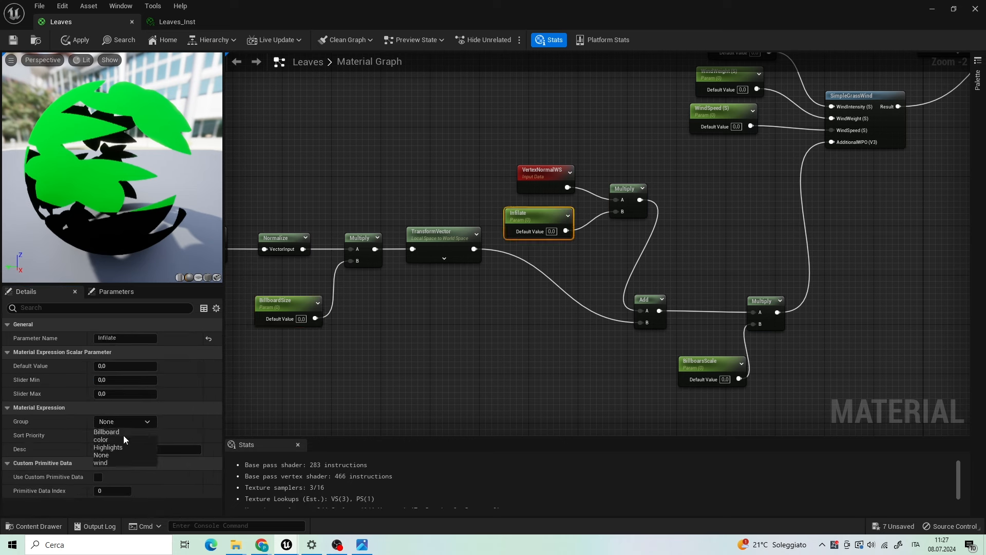
left_click(702, 362)
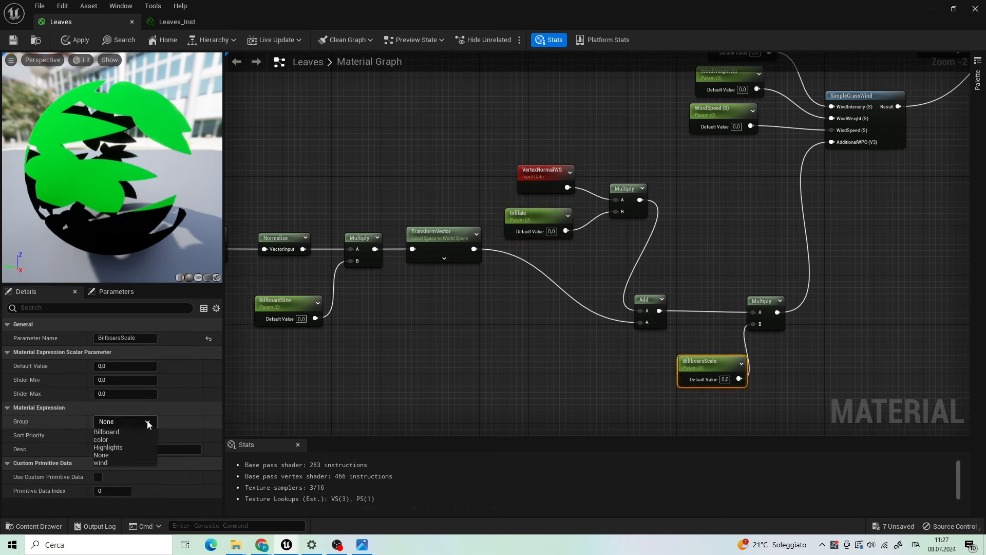
left_click(126, 434)
left_click(421, 359)
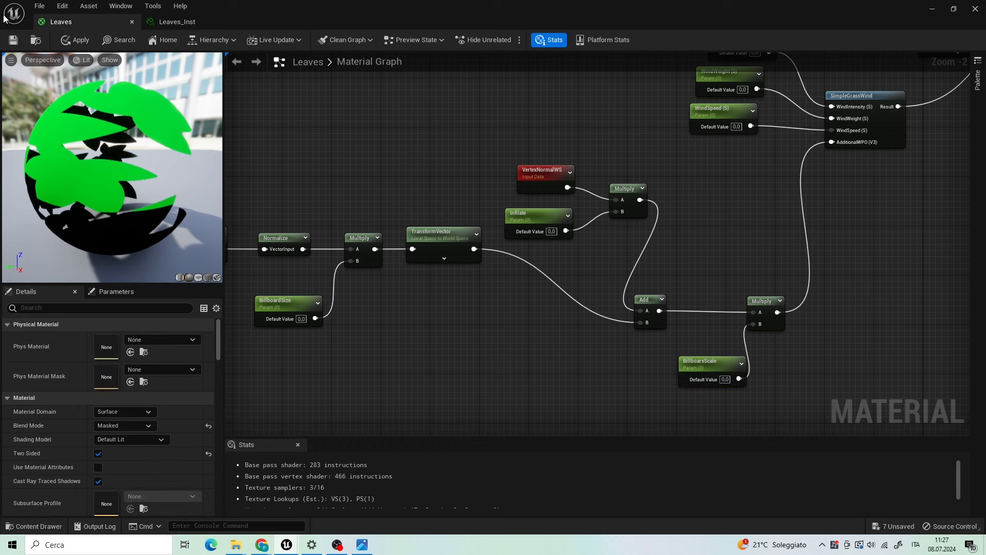
left_click(14, 41)
- In Leaves_Inst, set WindIntensity to 0,584, WindSpeed to 0,860966 and WindWeight to 0,411925
scroll(493, 358, "down", 3)
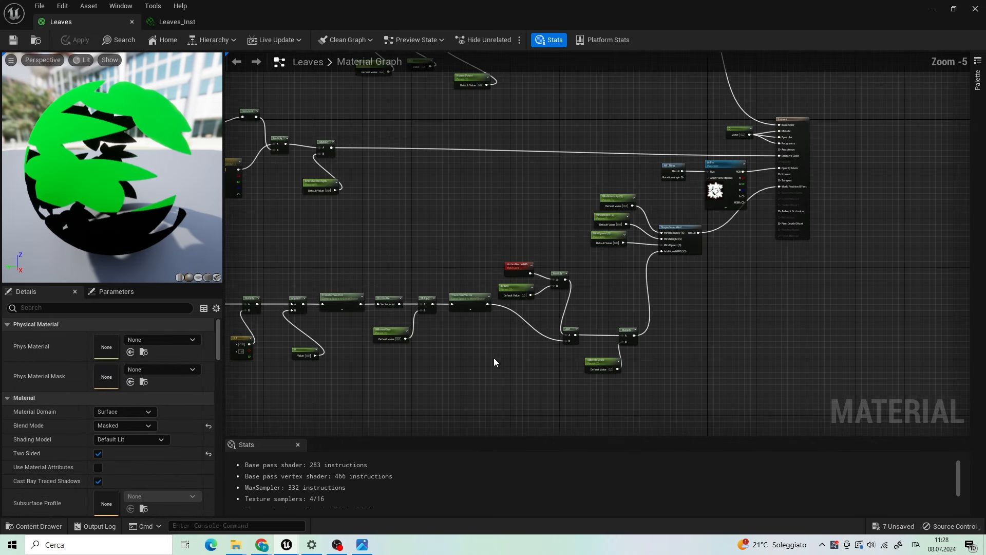
scroll(639, 294, "down", 7)
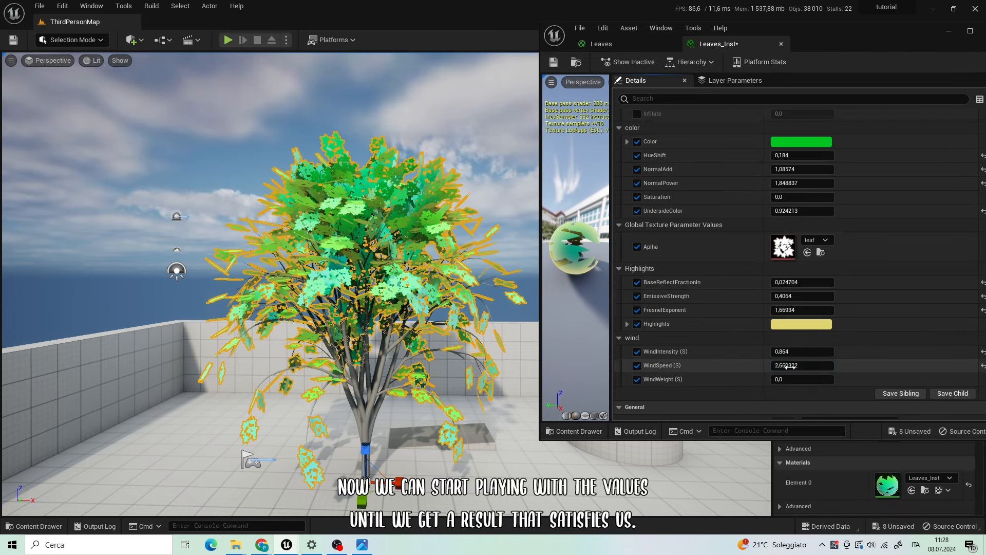
left_click_drag(805, 379, 789, 366)
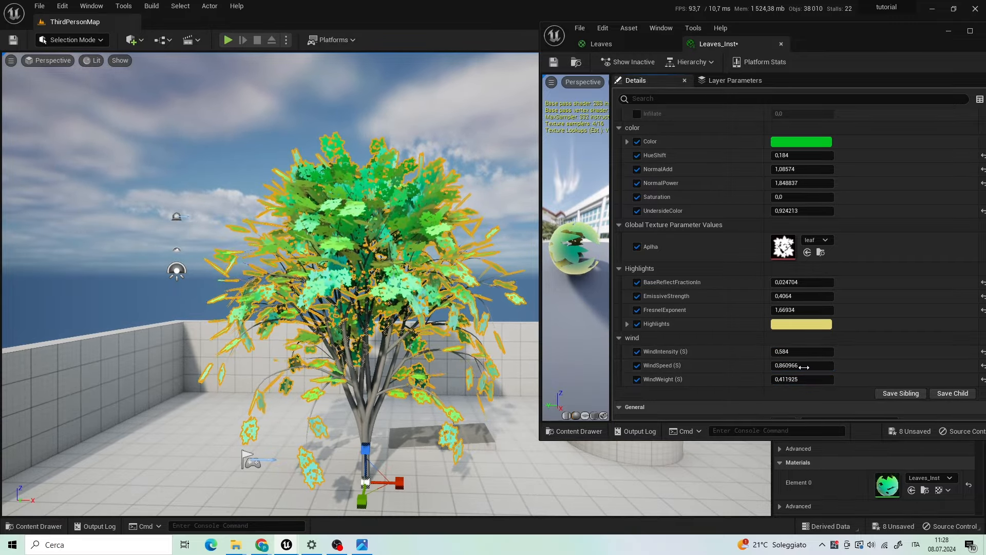
- Enable the three Billboard parameters in Leaves_Inst and set BillboardSize to 21,858849, BillboarsScale to 2,505862 and Infilate to 1,0
scroll(856, 283, "up", 4)
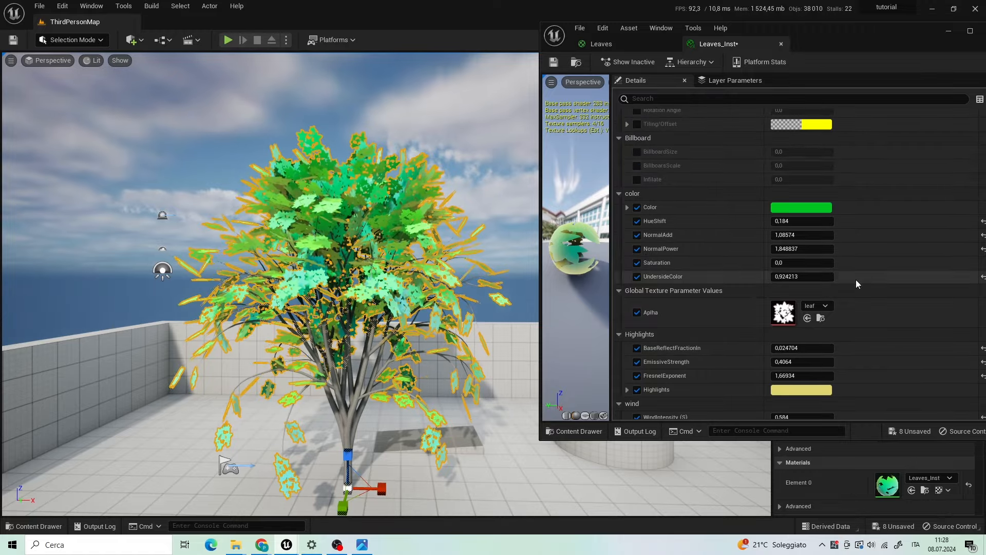
left_click(636, 152)
left_click(637, 166)
left_click(637, 179)
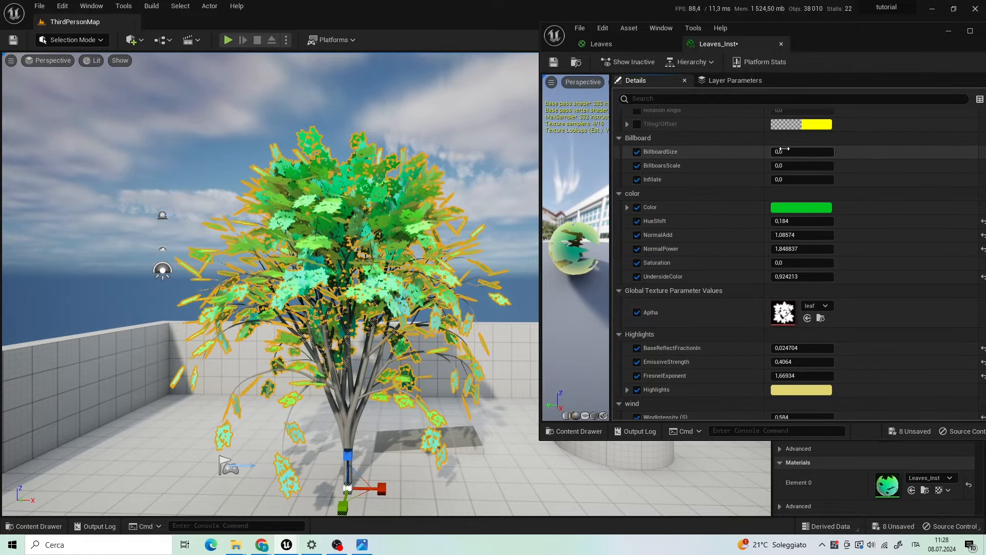
mouse_move(789, 165)
left_mouse_down()
mouse_move(822, 165)
mouse_move(822, 179)
mouse_move(774, 179)
mouse_move(791, 179)
mouse_move(801, 151)
mouse_move(822, 152)
mouse_move(823, 165)
mouse_move(806, 166)
left_mouse_up()
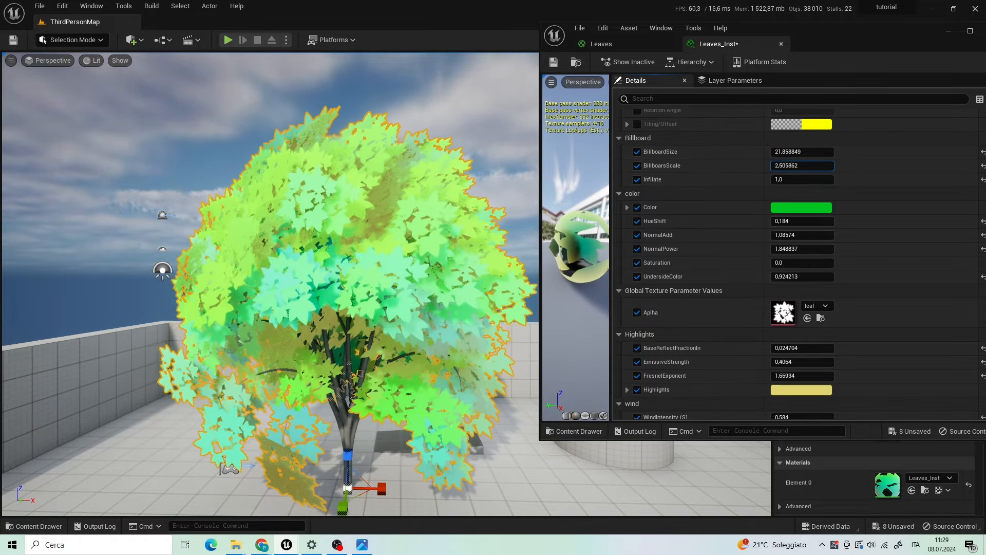
right_click_drag(391, 267, 480, 271)
left_click(480, 271)
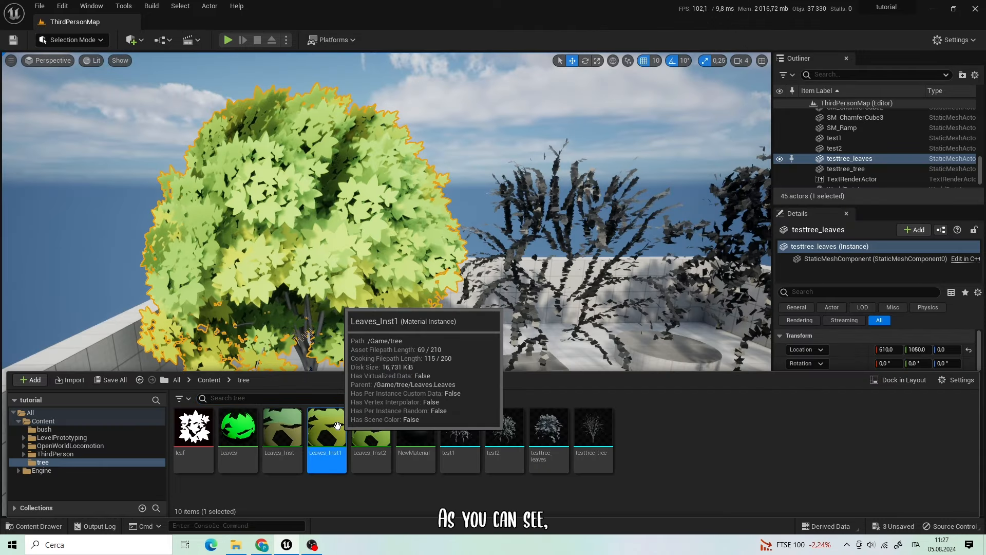
- Open the Leaves_Inst1 material instance and set BillboardSize to 11,321529, BillboarsScale to 6,265347 and Infilate to 0,816
double_click(349, 406)
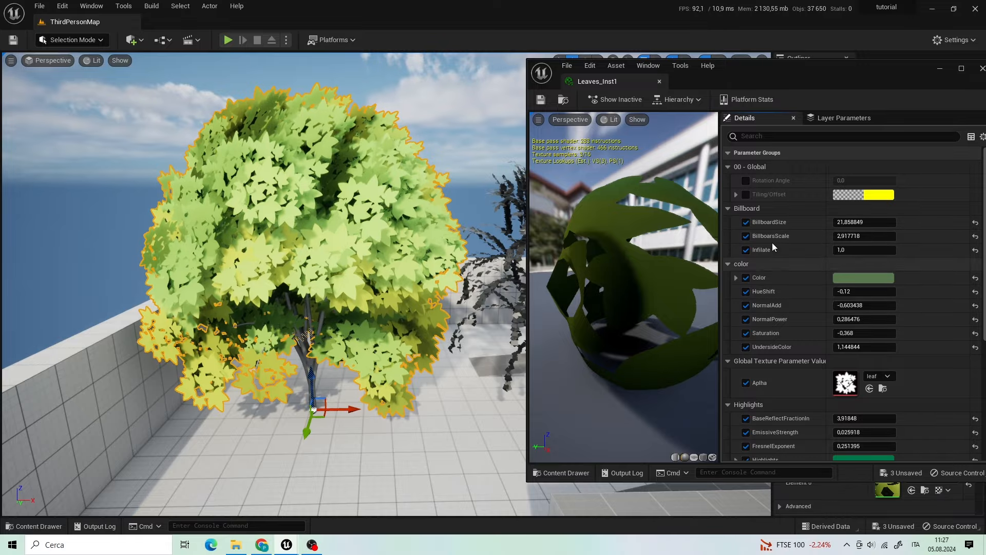
scroll(748, 247, "down", 2)
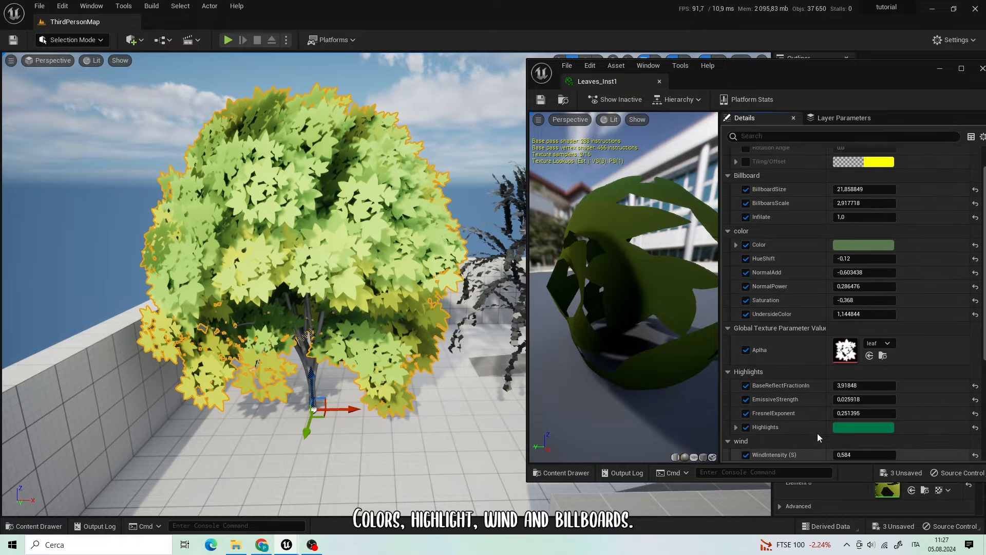
scroll(802, 390, "up", 2)
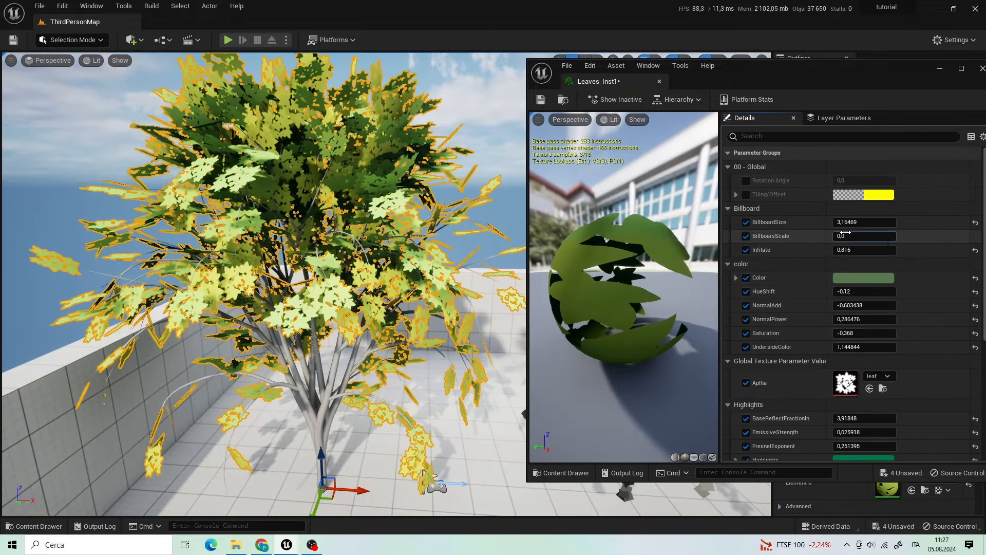
mouse_move(845, 233)
left_mouse_down()
mouse_move(862, 218)
mouse_move(964, 220)
mouse_move(854, 242)
left_mouse_up()
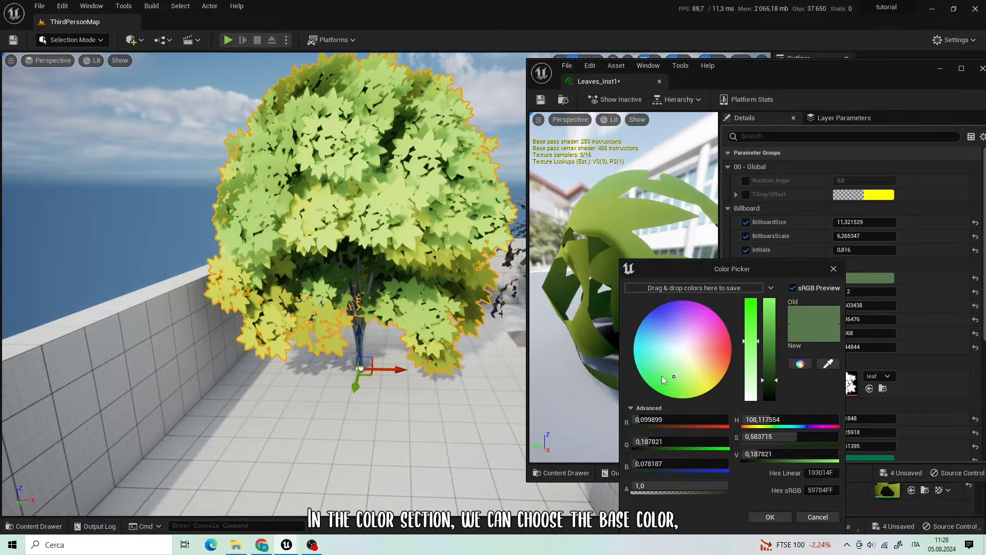
- Adjust the base Color and HueShift of Leaves_Inst1 and set its UndersideColor to 0,546234
left_click_drag(649, 371, 628, 276)
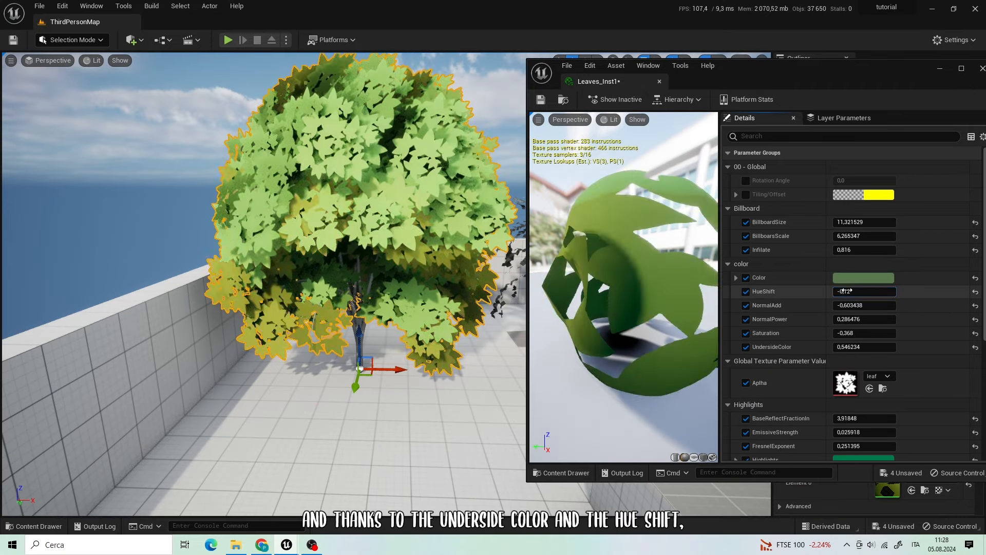
mouse_move(865, 292)
left_mouse_down()
mouse_move(833, 292)
mouse_move(879, 305)
mouse_move(861, 305)
mouse_move(901, 306)
mouse_move(843, 319)
mouse_move(891, 319)
left_mouse_up()
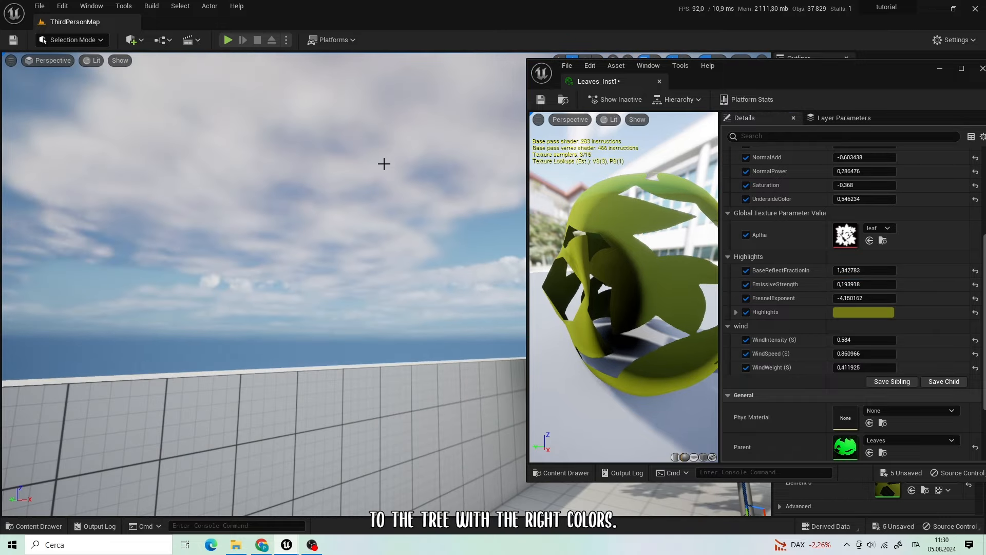
- Set the WindIntensity of Leaves_Inst1 to 4,642315 and increase its WindSpeed
right_click_drag(383, 163, 493, 163)
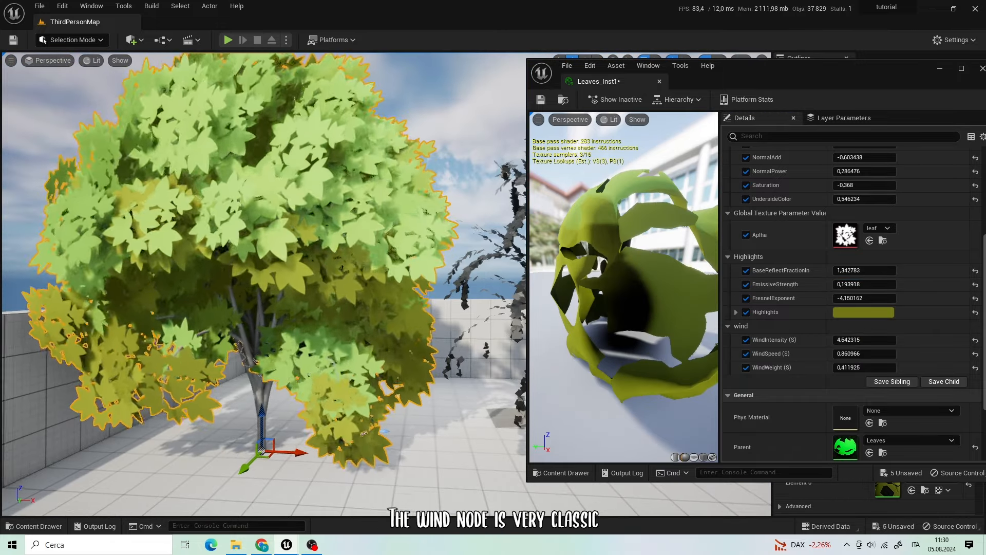
key("s")
right_click_drag(312, 171, 312, 128)
left_click_drag(863, 354, 904, 354)
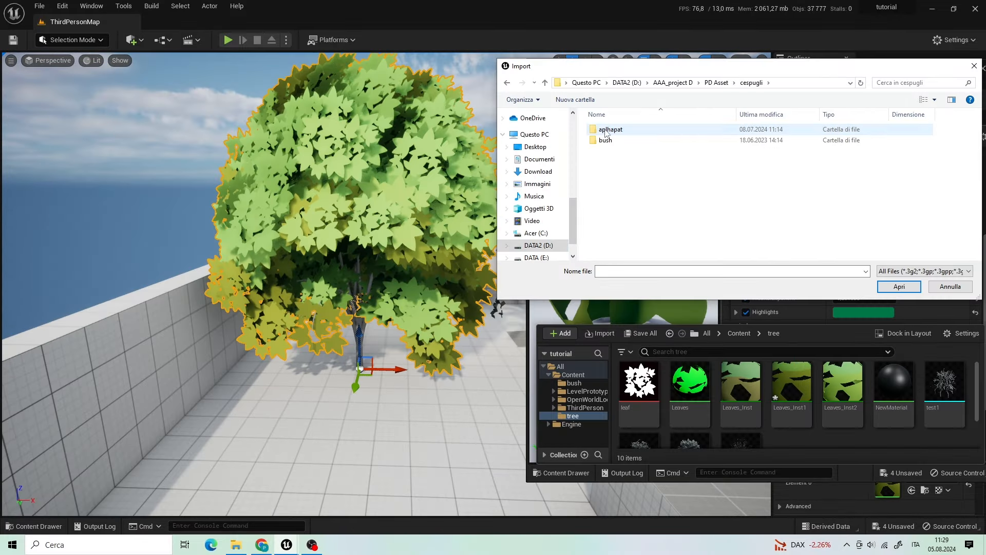
- Import the flower texture from the aplhapat folder and assign it to the Aplha parameter of Leaves_Inst1
double_click(607, 132)
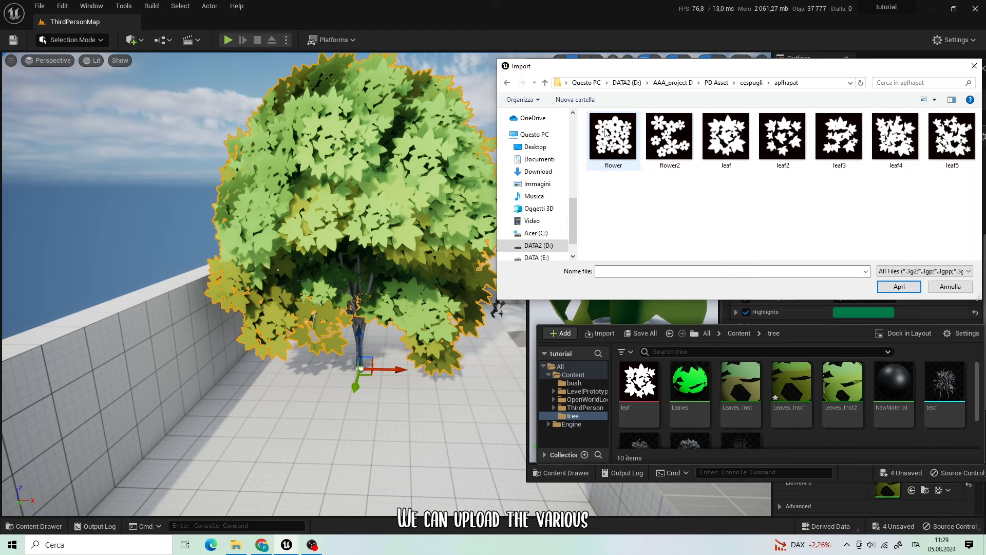
left_click(905, 289)
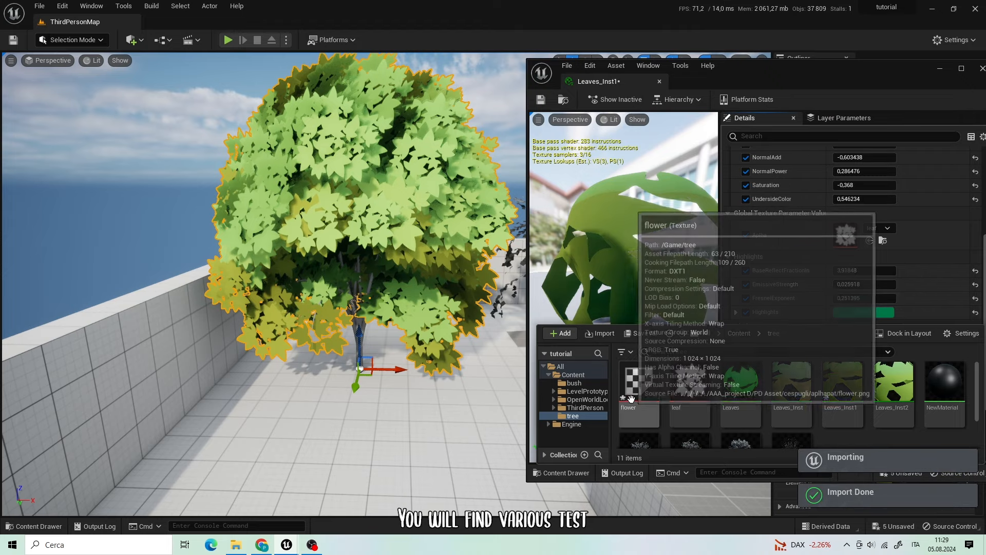
left_click_drag(660, 365, 845, 235)
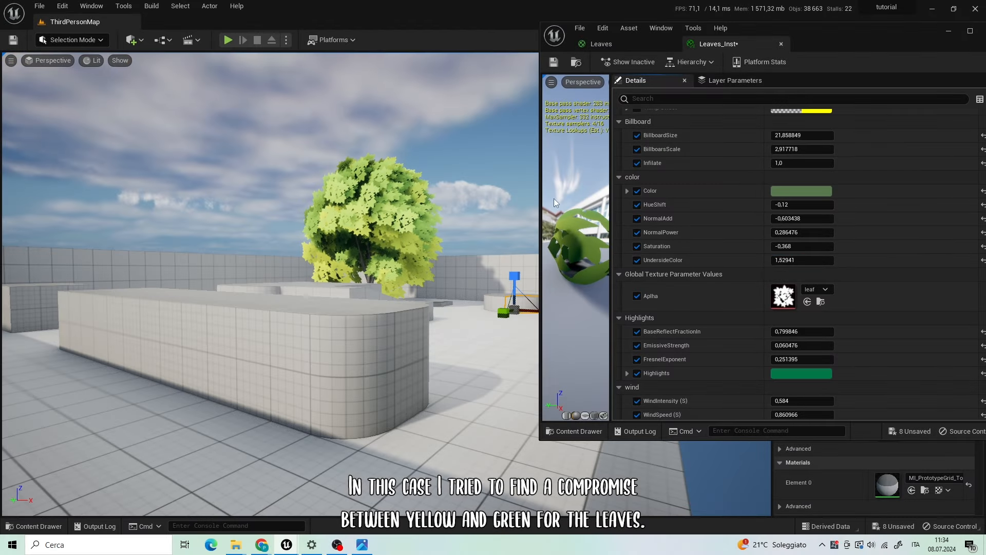
- Set the UndersideColor of Leaves_Inst to 1,144844 and close the material instance editor
left_click_drag(803, 259, 780, 259)
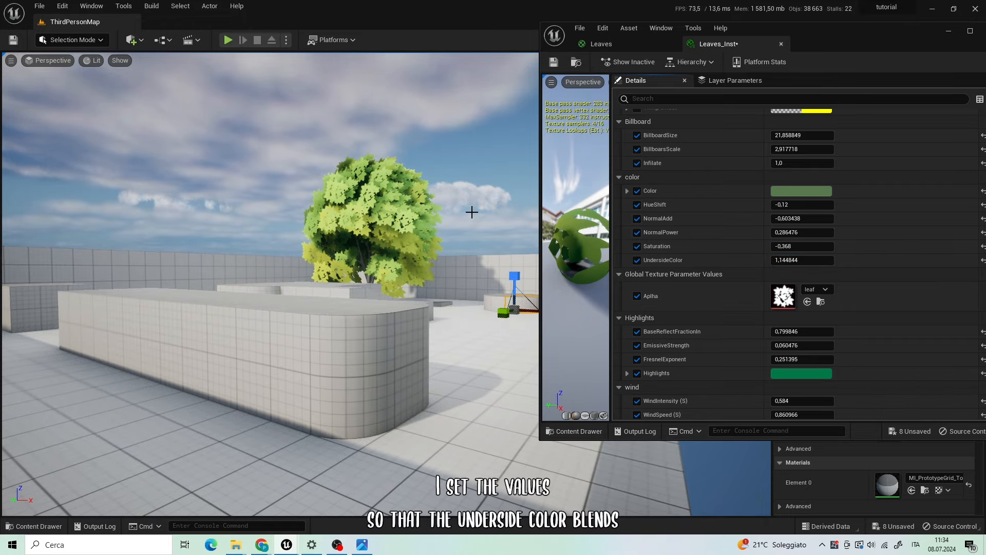
middle_click_drag(471, 212, 451, 217)
mouse_move(452, 217)
right_mouse_down()
mouse_move(436, 247)
mouse_move(434, 213)
right_mouse_up()
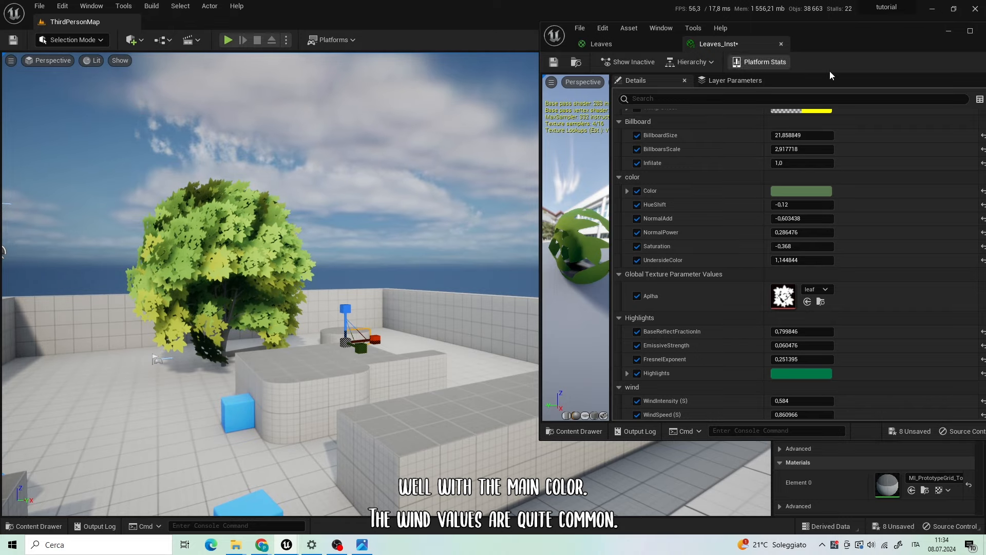
left_click_drag(882, 32, 781, 40)
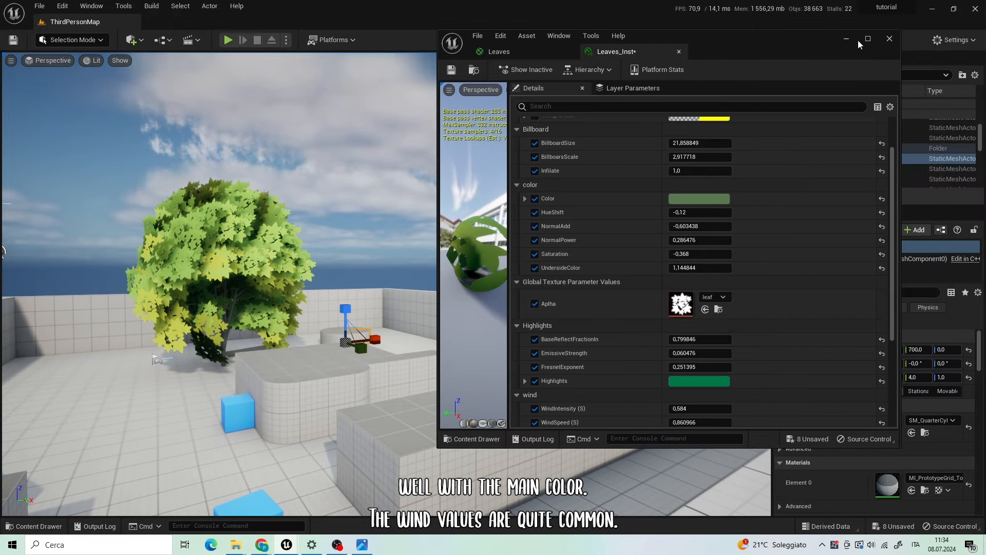
left_click(889, 40)
right_click_drag(363, 279, 457, 235)
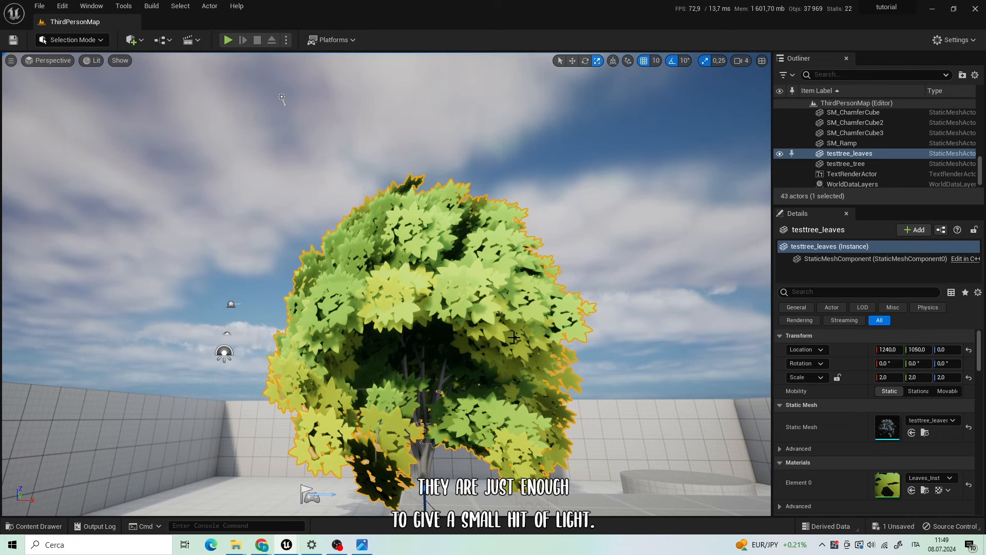
right_click(518, 329)
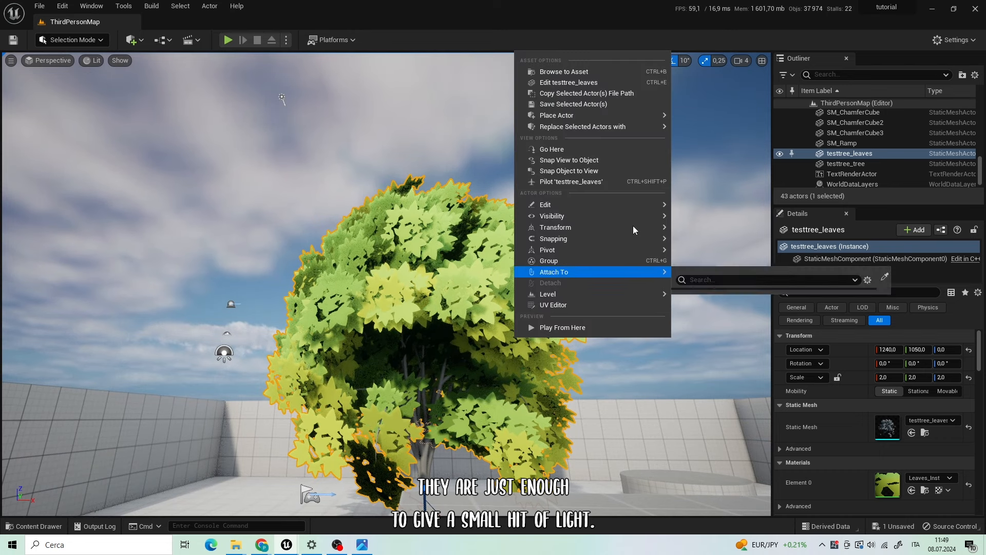
key("Escape")
right_click_drag(509, 297, 503, 297)
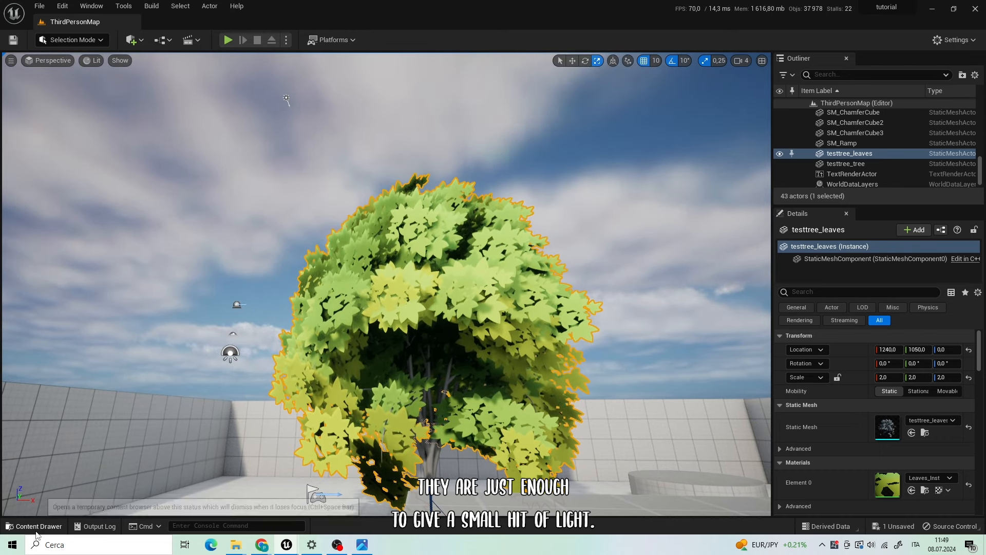
- Create a new material in the tree folder and assign it to the testtree_leaves mesh
key("ctrl+space")
left_click(442, 448)
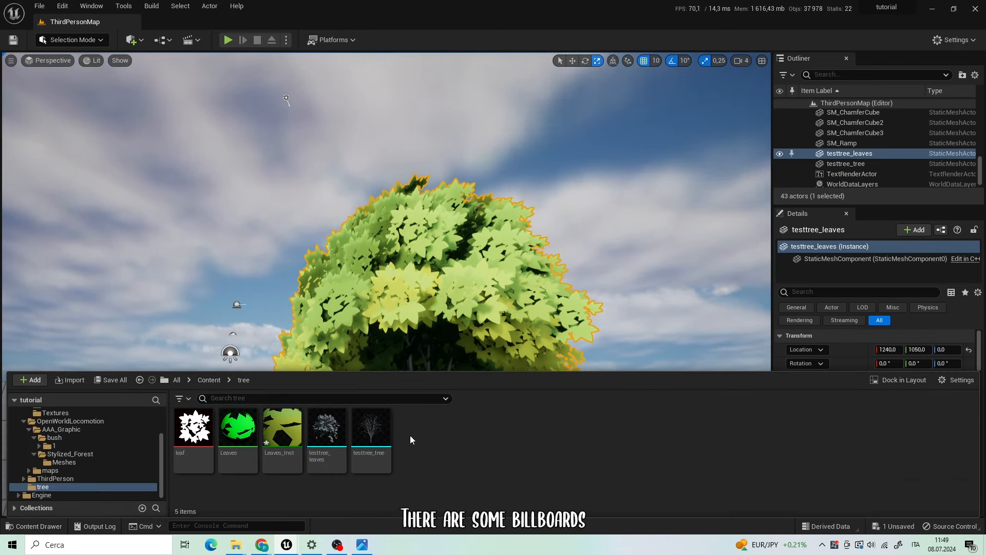
right_click(410, 435)
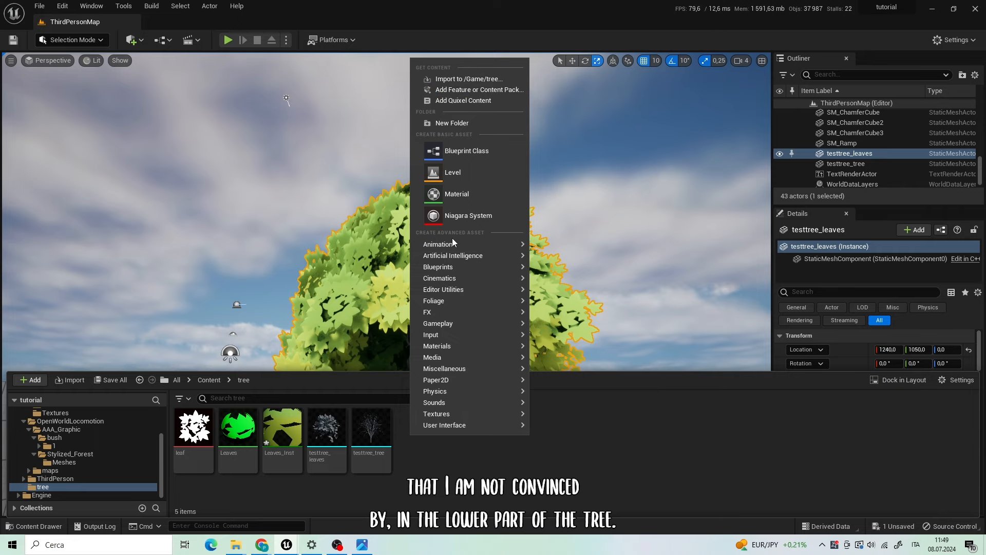
left_click(452, 196)
key("Return")
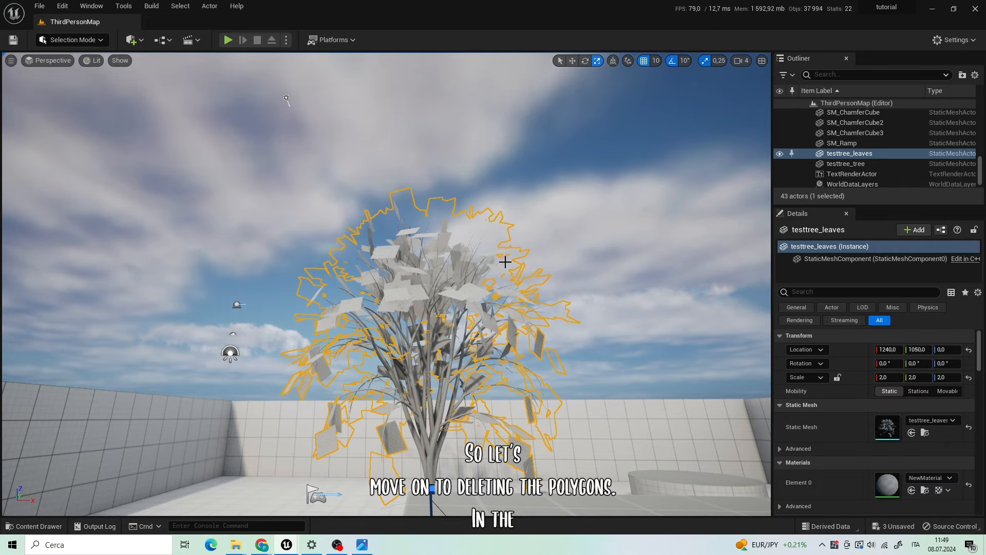
- Select the testtree_leaves mesh in the level and switch the editor to Modeling mode
scroll(506, 273, "up", 3)
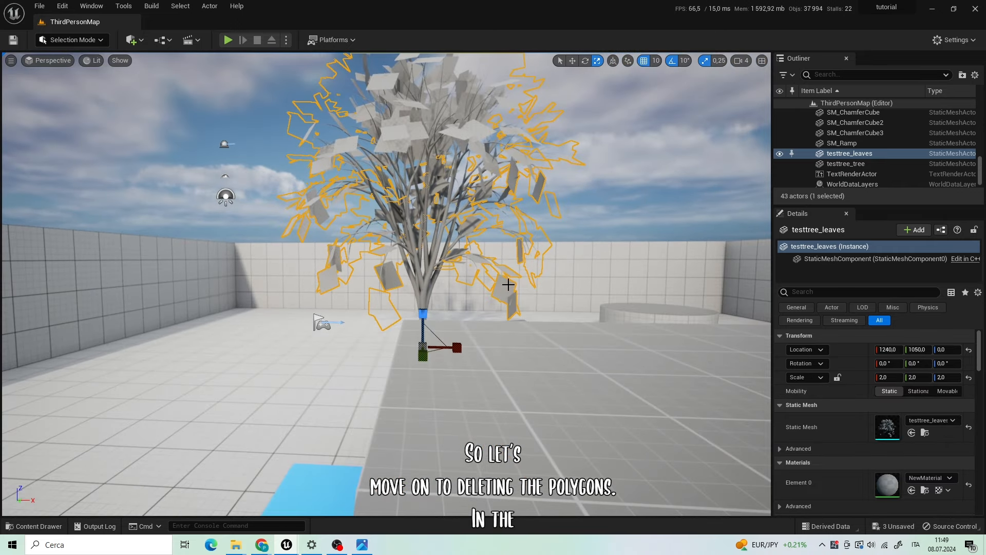
right_click_drag(508, 285, 439, 375)
left_click(412, 357)
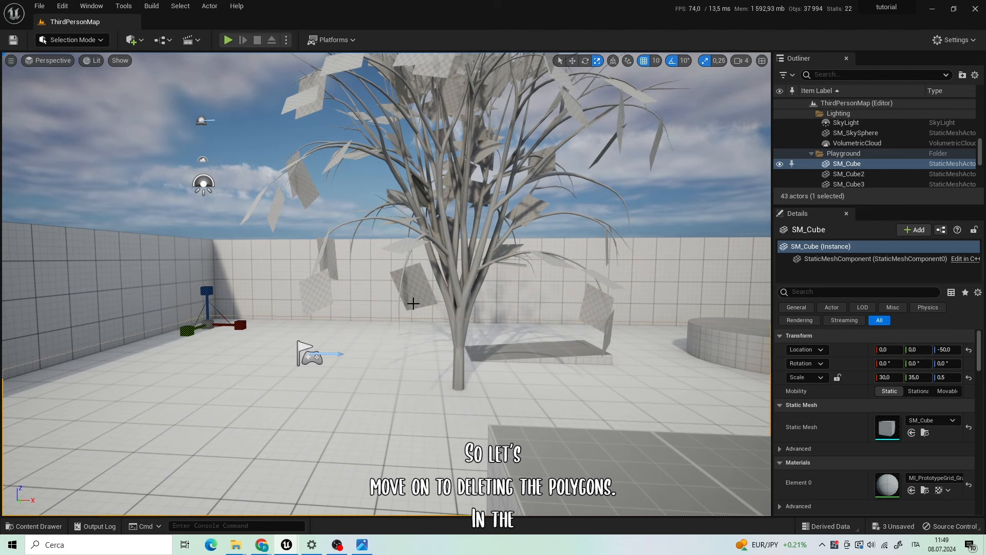
left_click(401, 239)
left_click(97, 41)
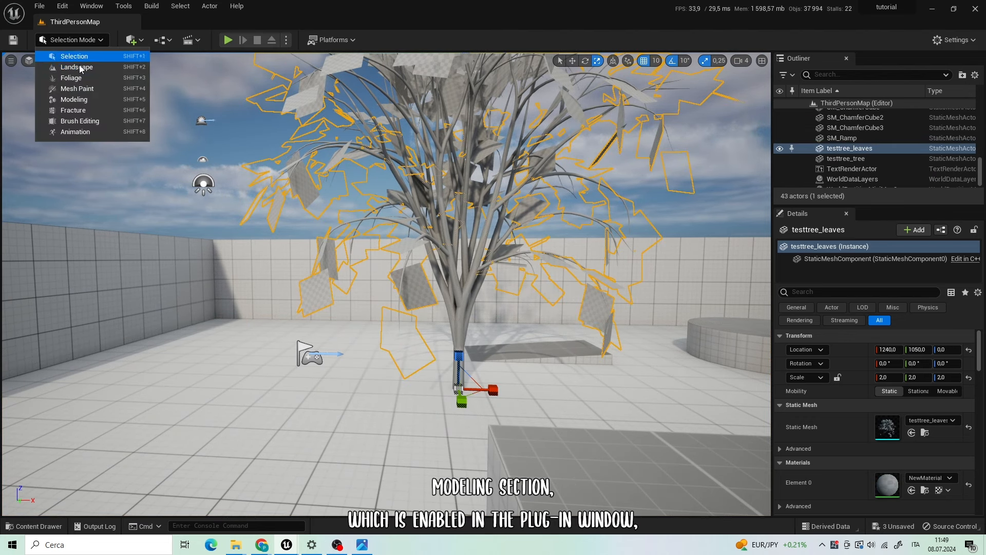
left_click(72, 99)
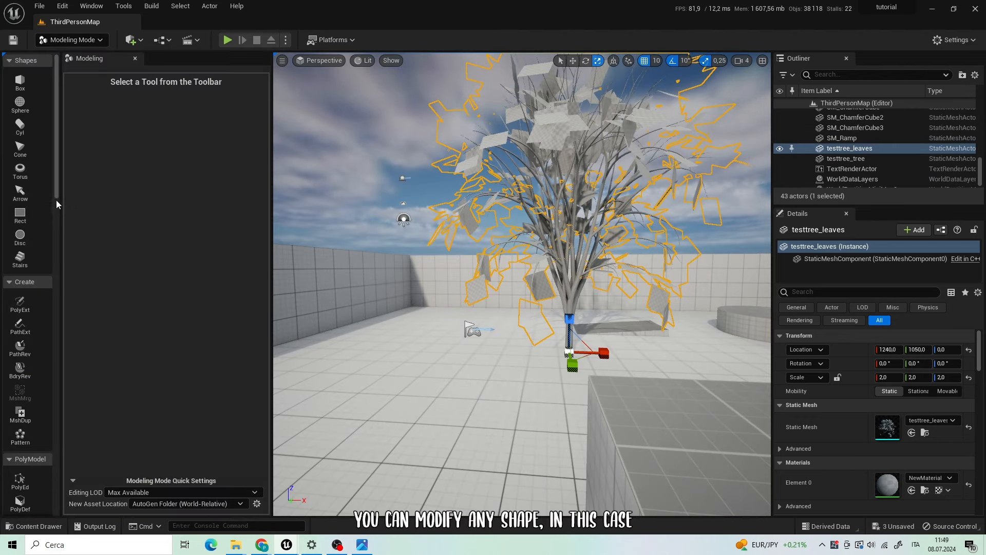
- Delete the lowest hanging leaf polygons of testtree_leaves with the triangle selection tool and accept the edit
left_click_drag(56, 169, 58, 239)
scroll(57, 240, "down", 4)
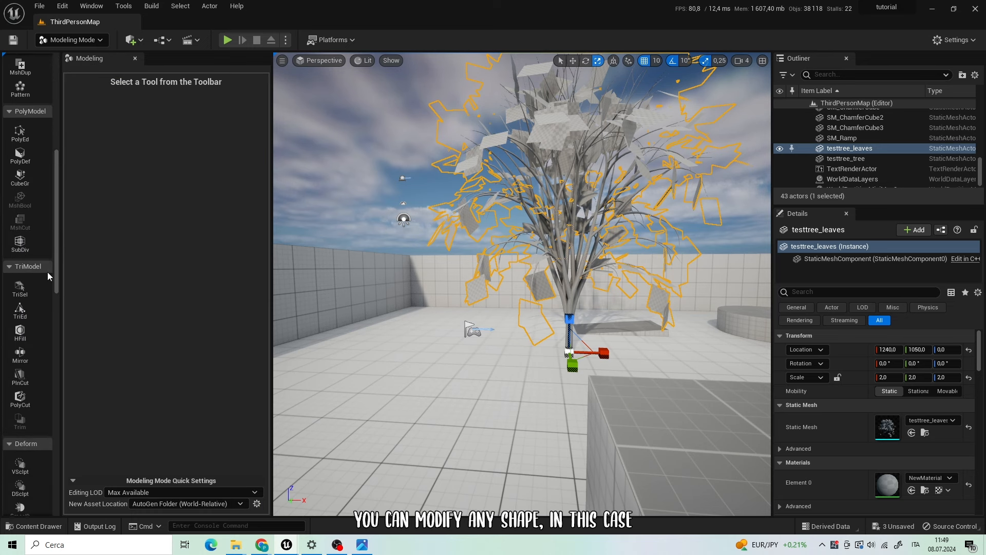
left_click(20, 290)
left_click(537, 378)
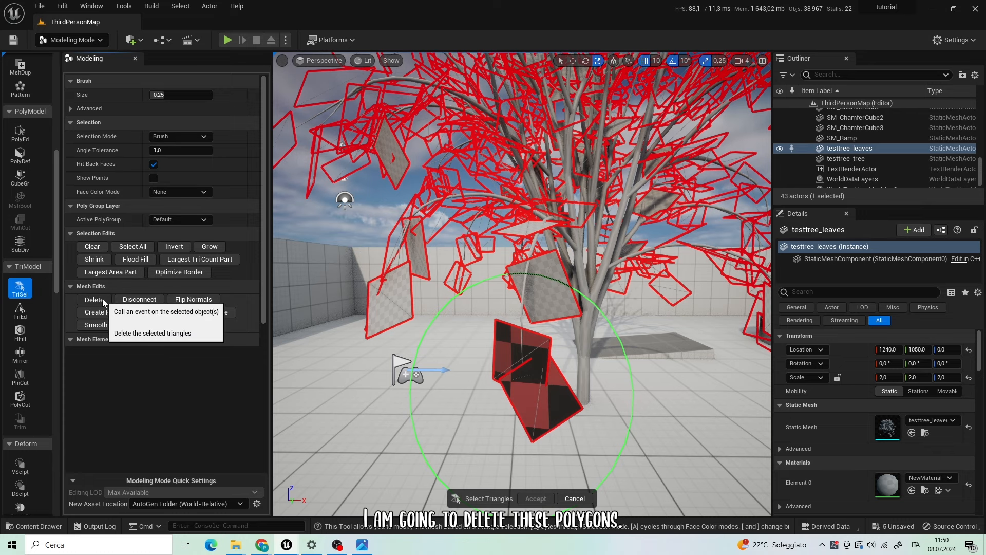
left_click(103, 298)
left_click(535, 499)
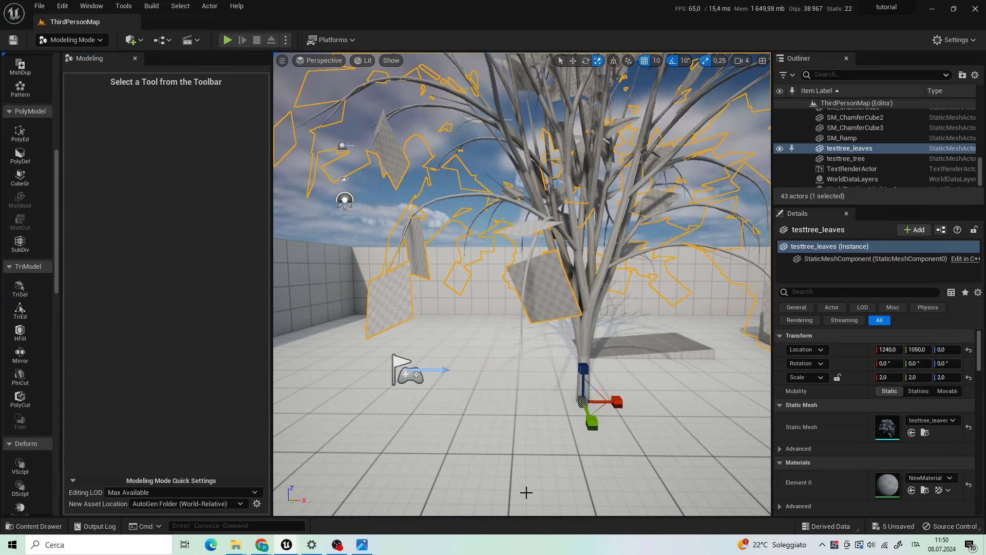
- Return to Selection mode and assign the Leaves_Inst material to the testtree_leaves mesh
scroll(513, 311, "down", 4)
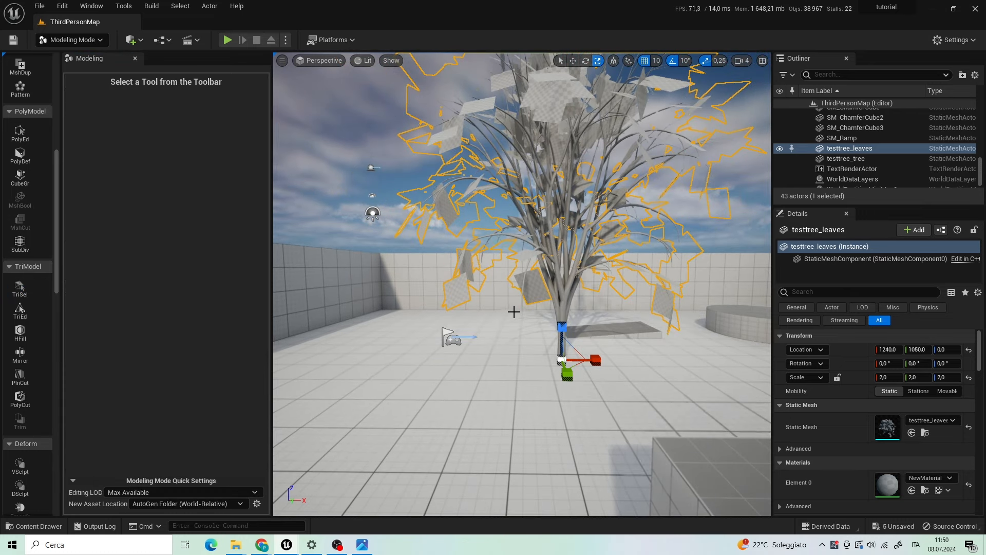
left_click(88, 40)
left_click(69, 57)
left_click(33, 526)
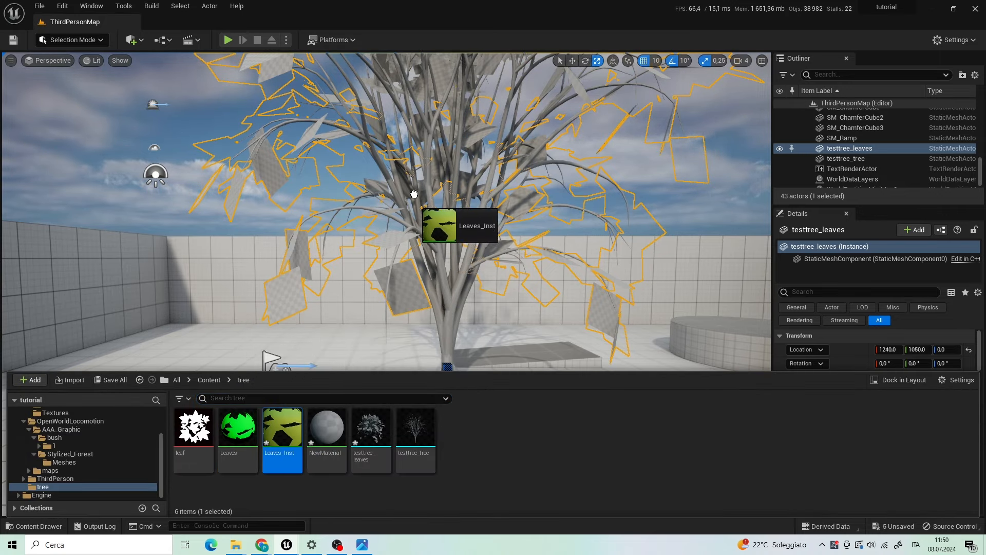
left_click_drag(265, 170, 266, 170)
scroll(265, 170, "down", 5)
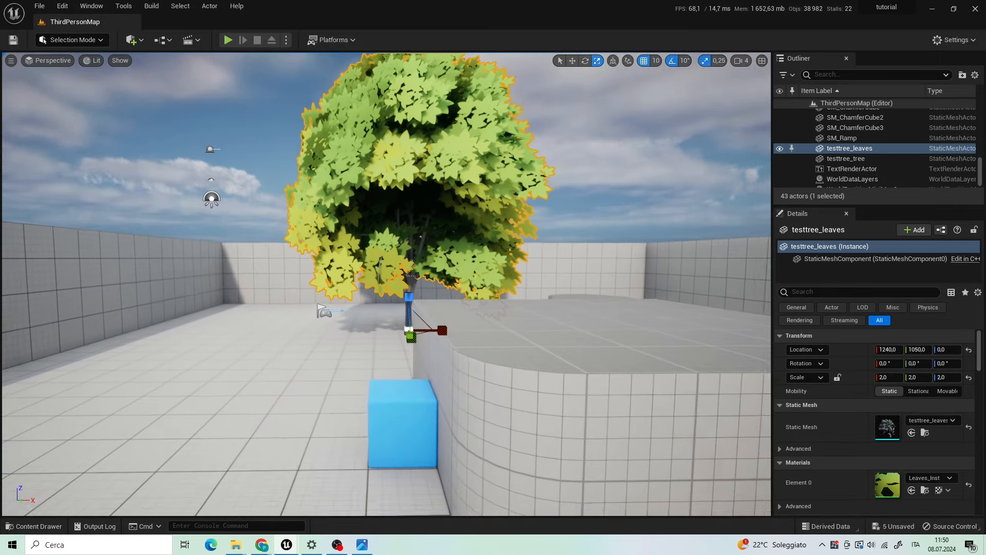
right_click_drag(510, 177, 510, 178)
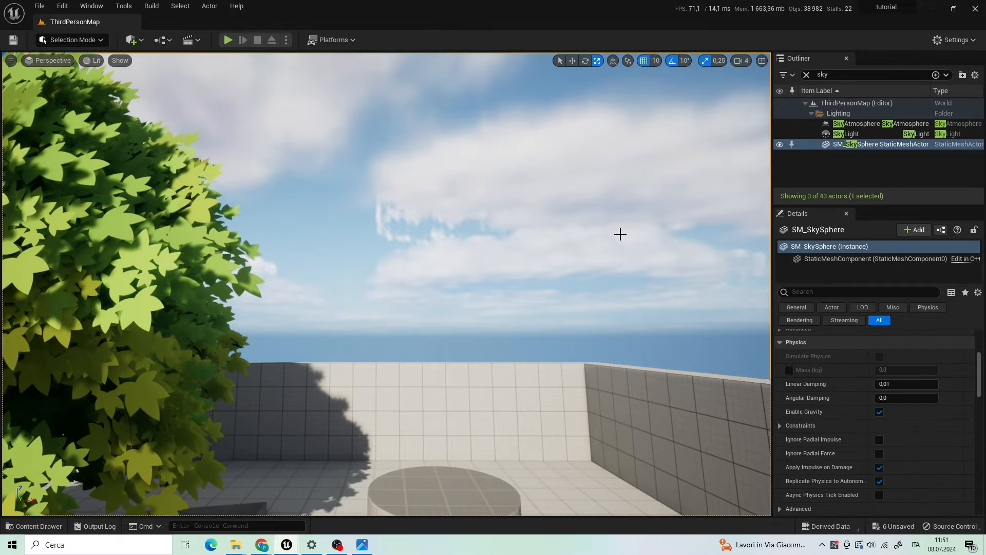
right_click_drag(619, 233, 582, 222)
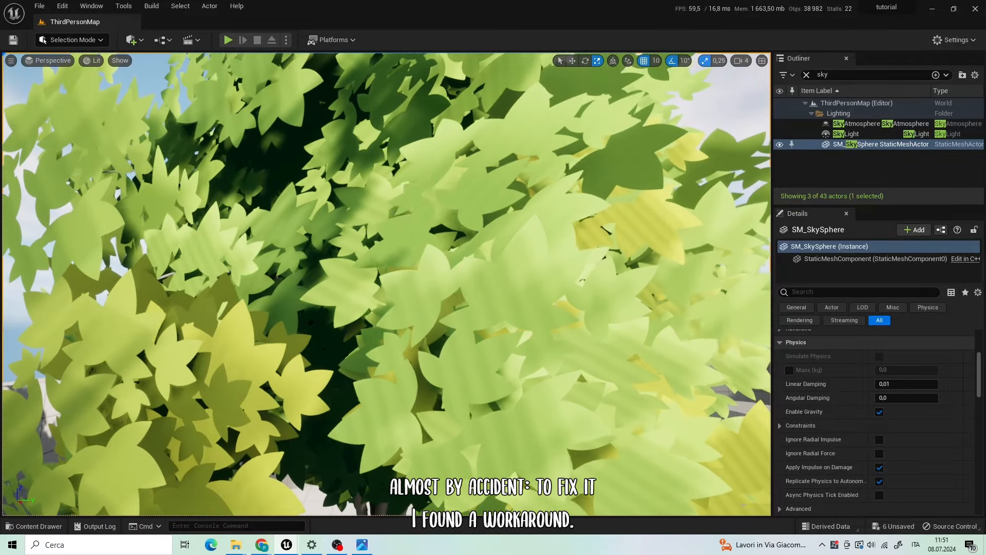
left_click_drag(597, 227, 596, 277)
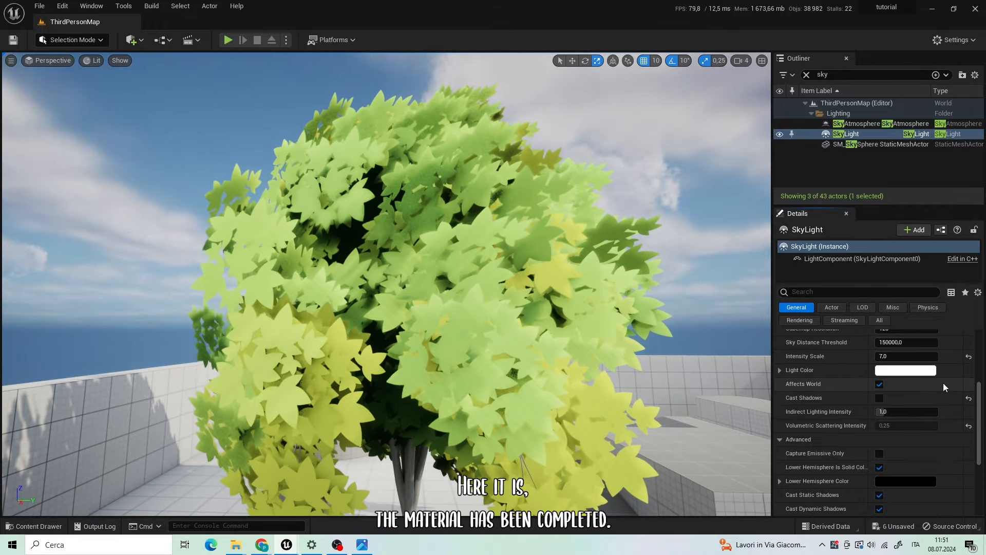
right_click_drag(509, 190, 570, 180)
mouse_move(386, 282)
right_mouse_down()
mouse_move(277, 288)
mouse_move(216, 221)
mouse_move(329, 277)
mouse_move(257, 257)
mouse_move(462, 298)
mouse_move(401, 272)
right_mouse_up()
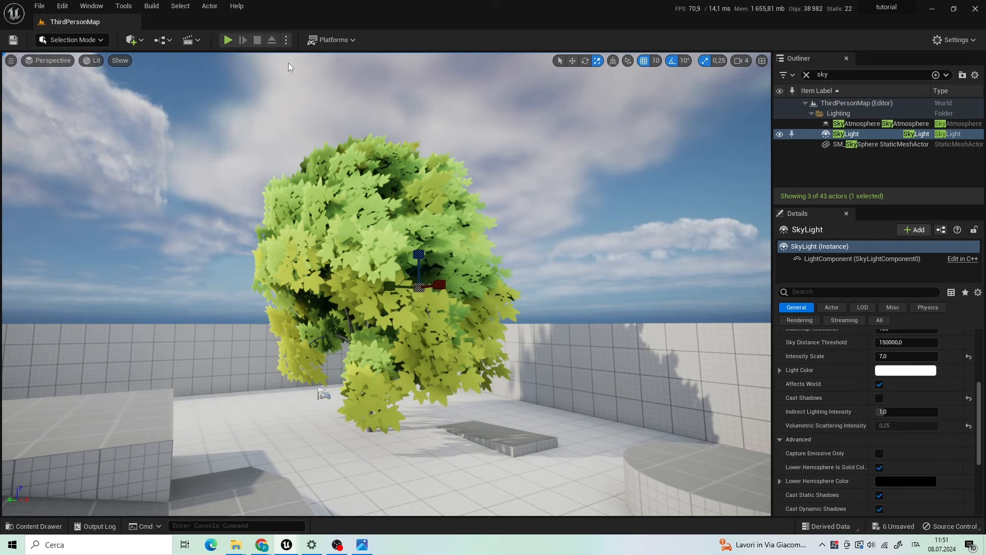
- Display the level in the Quad Overdraw optimization view mode to examine the tree's rendering cost
left_click(119, 60)
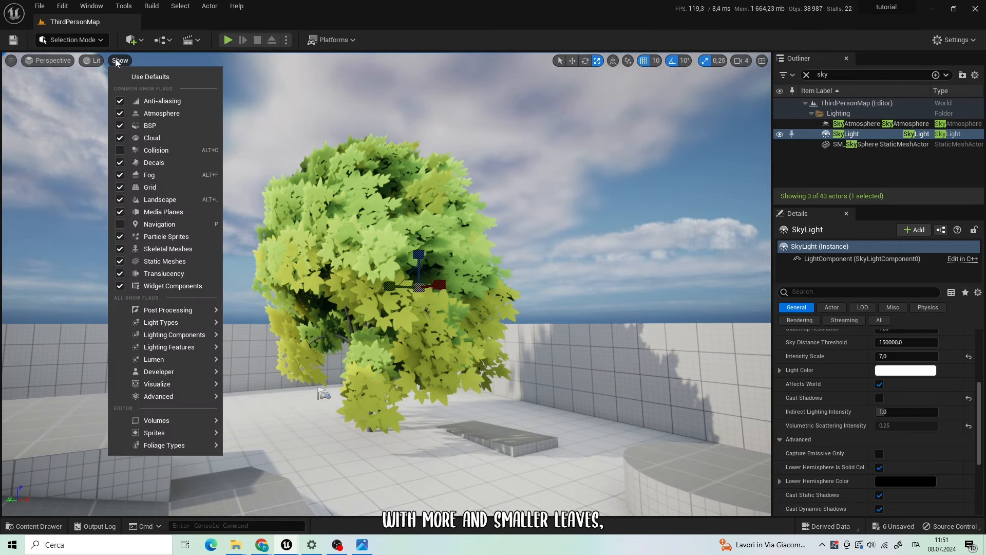
left_click(96, 61)
mouse_move(140, 248)
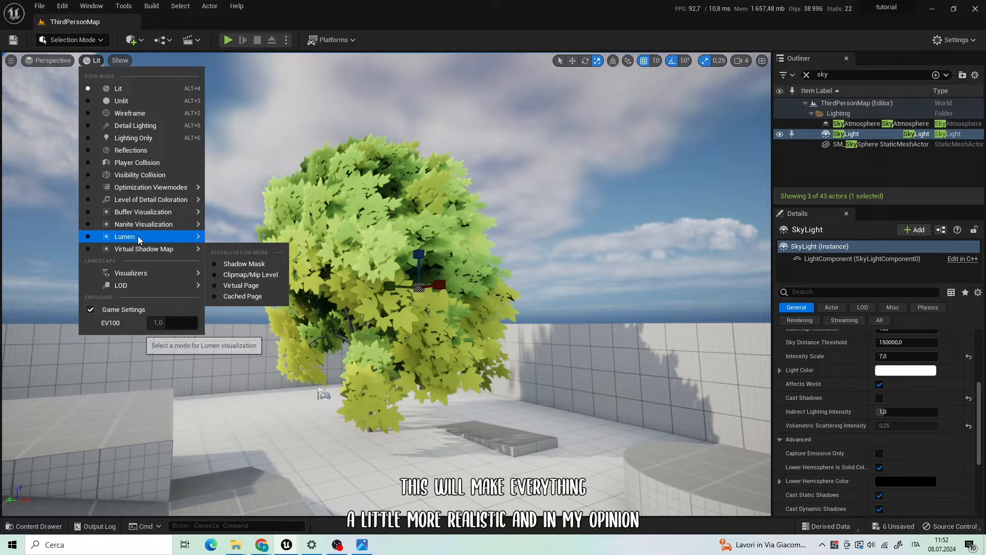
mouse_move(137, 188)
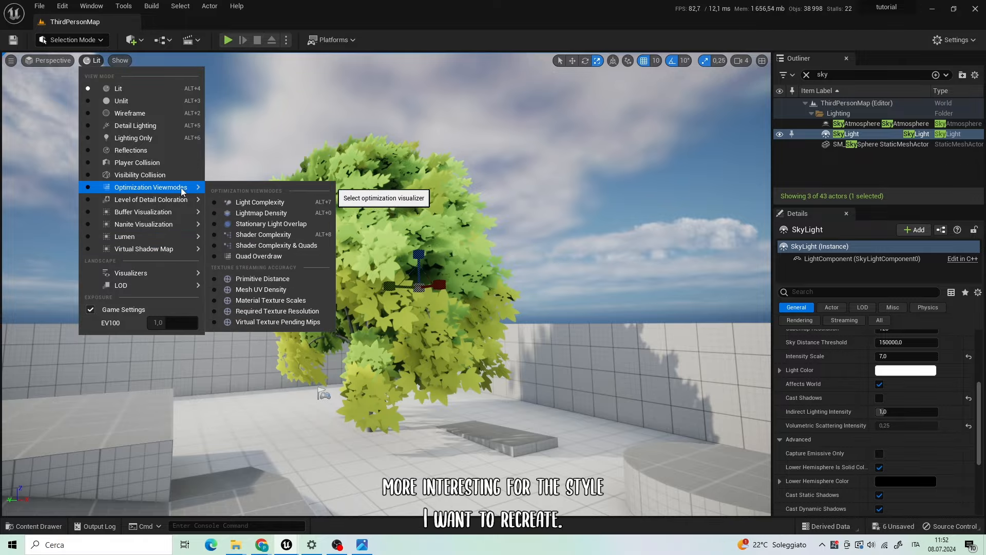
left_click(258, 256)
right_click_drag(387, 284, 386, 285)
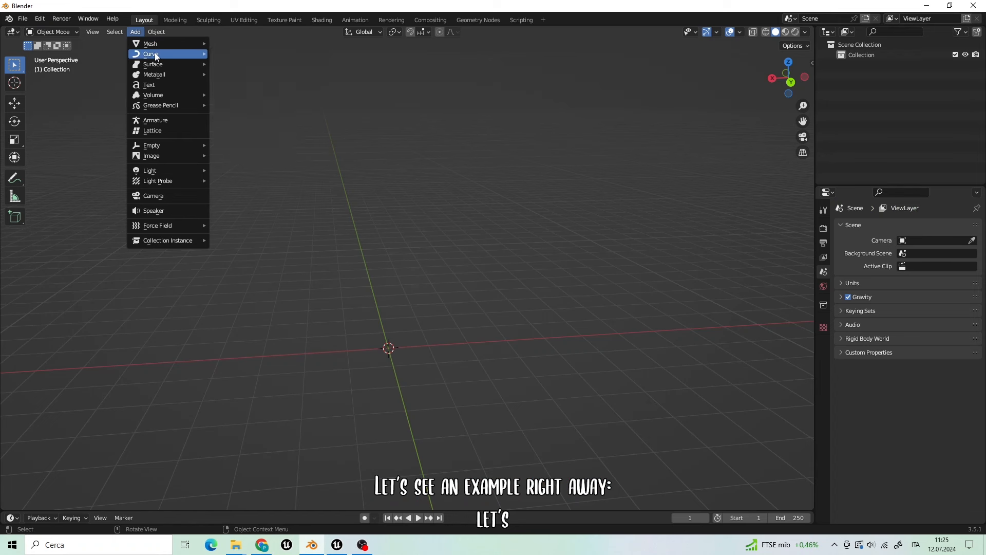
- In Blender, add a Sapling Tree Gen tree with its leaves shown and the leaf shape set to Rectangular
mouse_move(154, 54)
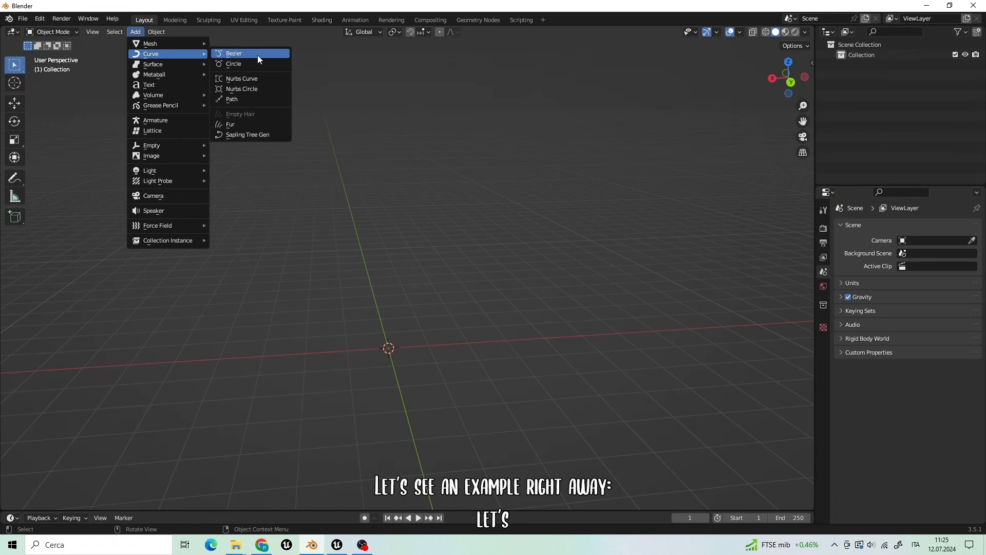
left_click(242, 135)
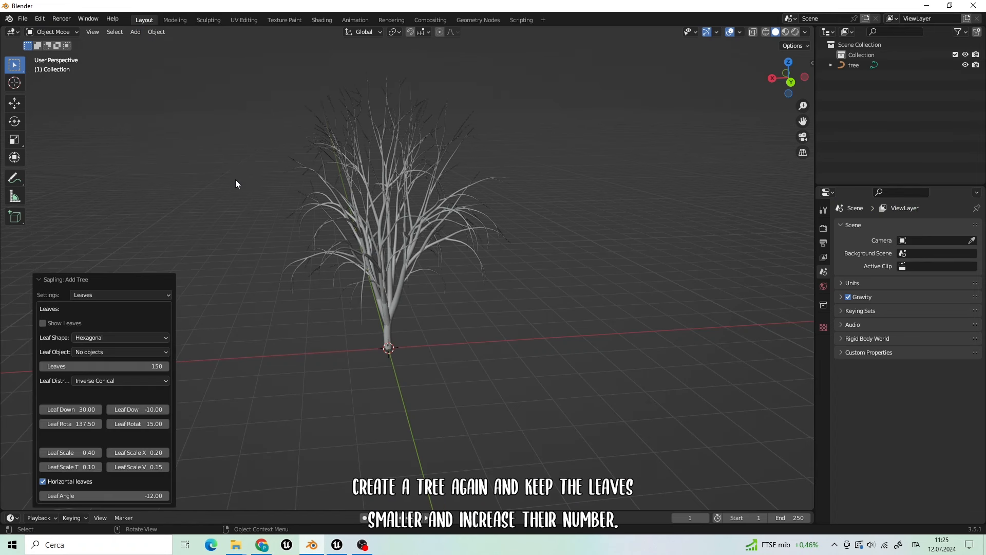
left_click(43, 323)
scroll(396, 248, "up", 6)
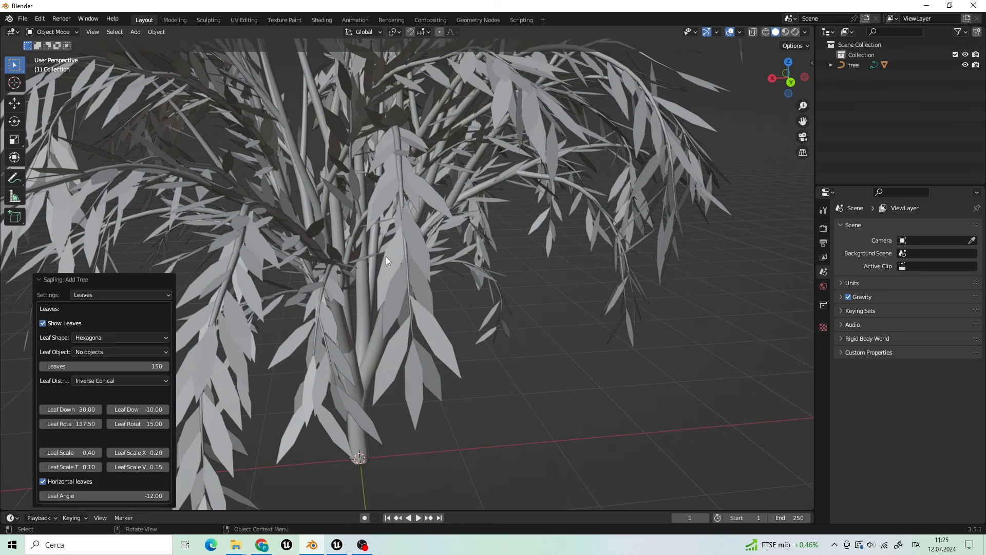
left_click(116, 337)
left_click(109, 356)
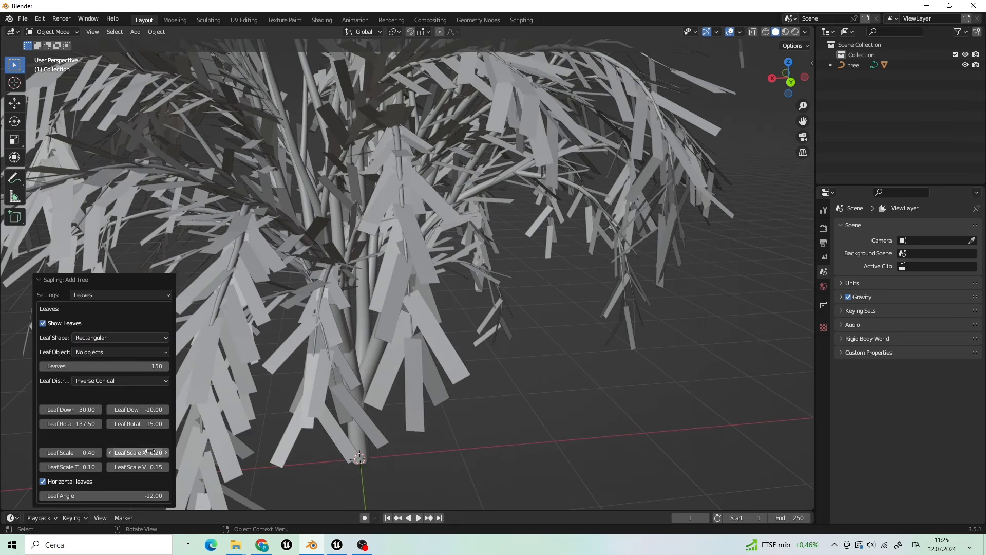
- Set the tree's Leaf Scale X to 1.28, Leaf Scale to 0.10 and number of Leaves to 200
left_click_drag(150, 452, 206, 452)
scroll(351, 222, "down", 6)
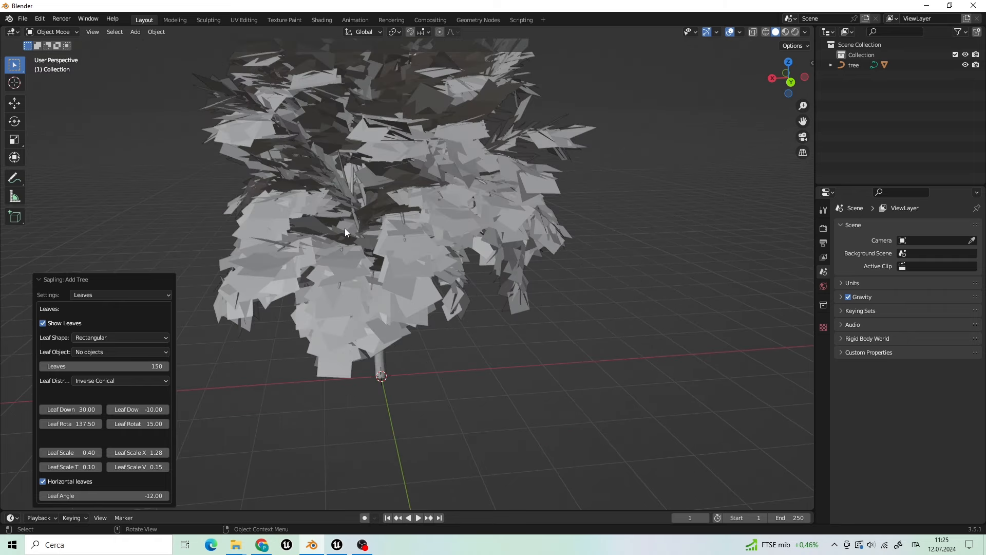
left_click_drag(72, 452, 53, 452)
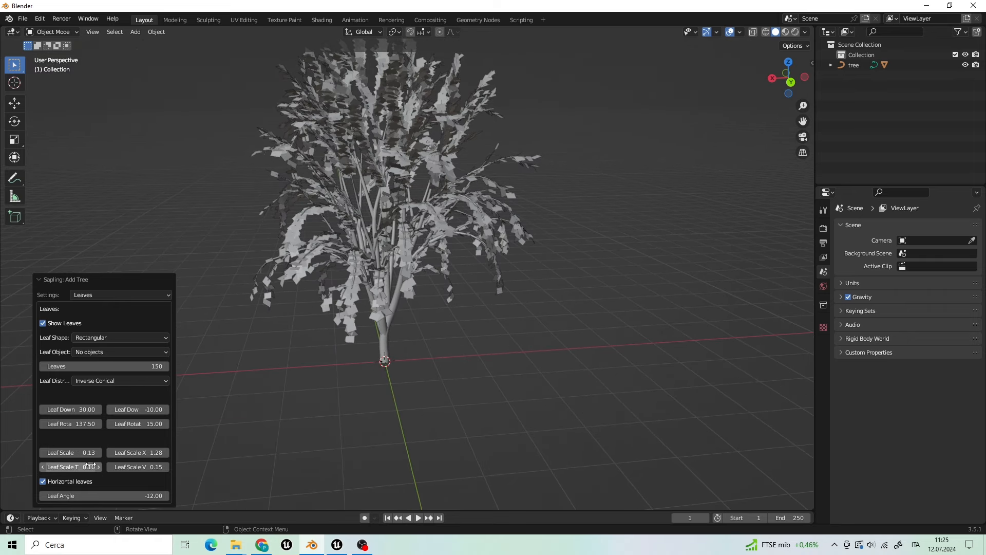
key("Return")
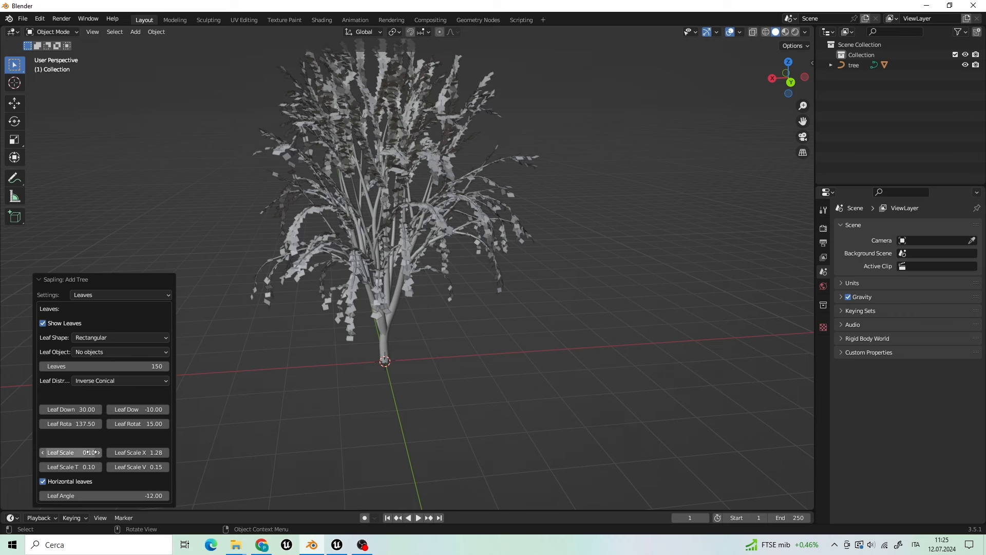
scroll(365, 158, "up", 3)
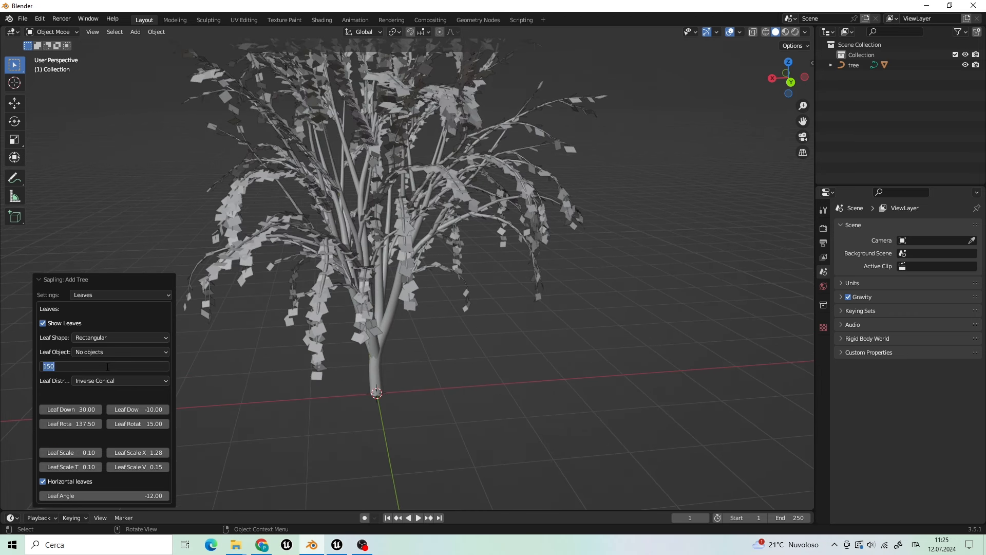
key("Return")
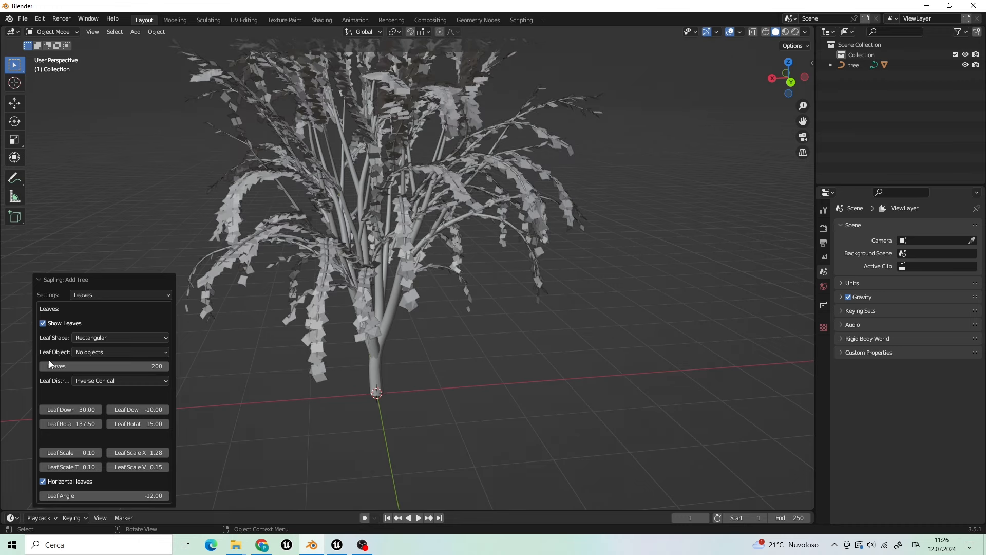
- Select the leaves object of the generated tree
left_click(396, 236)
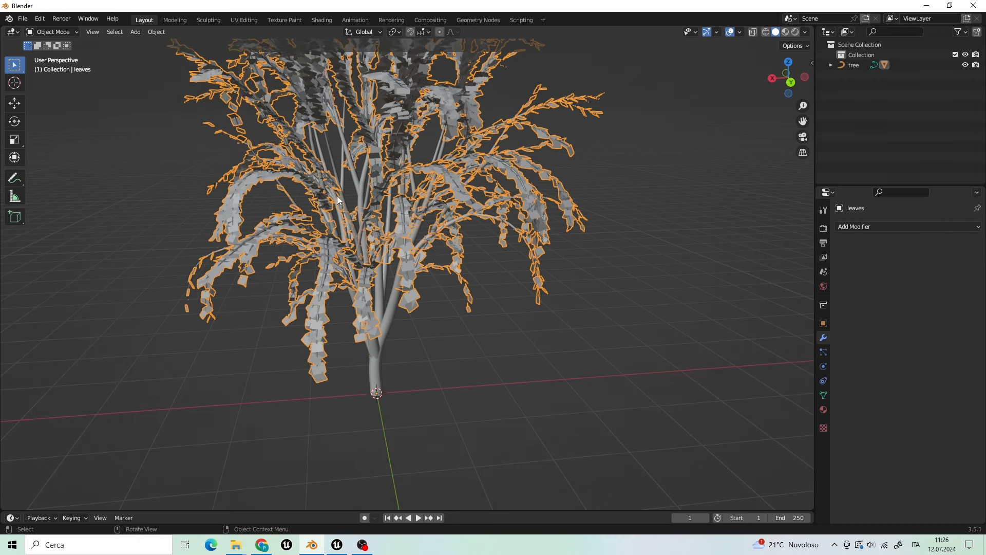
middle_click_drag(337, 196, 471, 169)
right_click(521, 89)
scroll(545, 159, "up", 3)
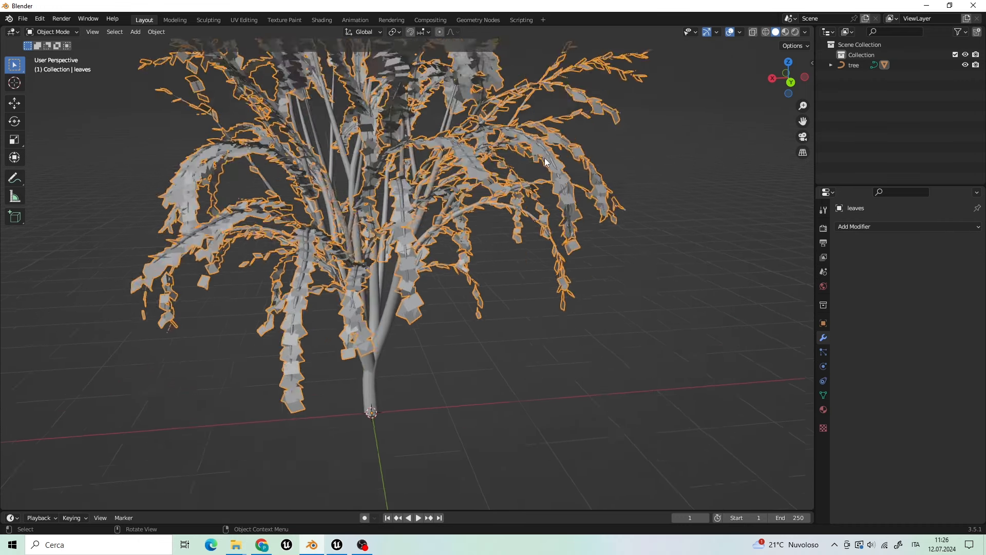
- Enter Edit Mode on the leaves object and reset the UVs of all its leaf faces
scroll(544, 159, "down", 4)
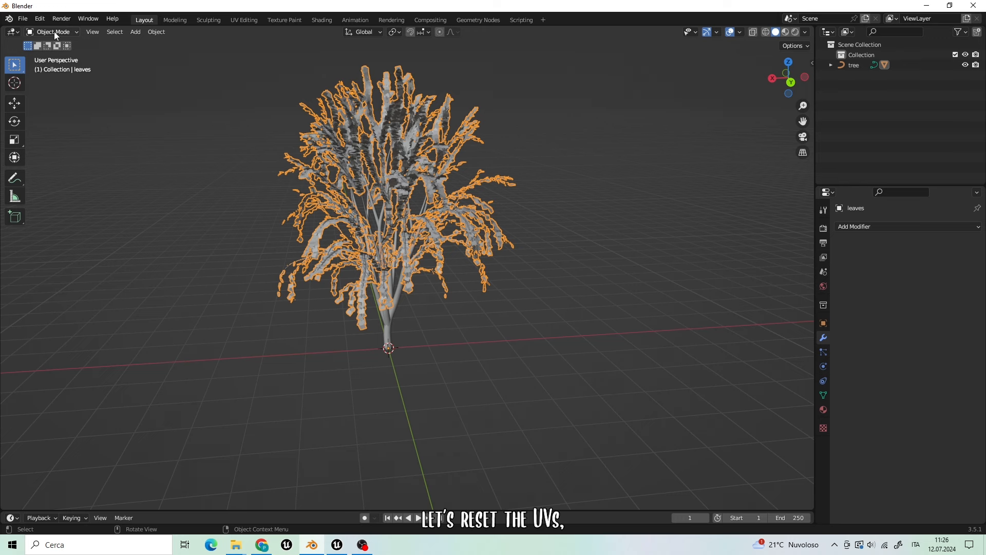
left_click(54, 32)
left_click(49, 52)
right_click(376, 125)
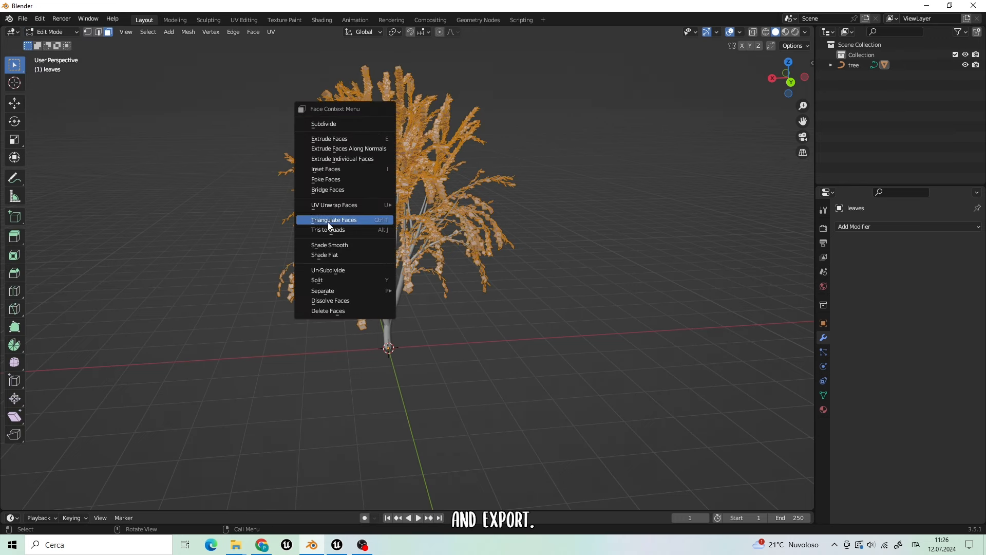
mouse_move(356, 205)
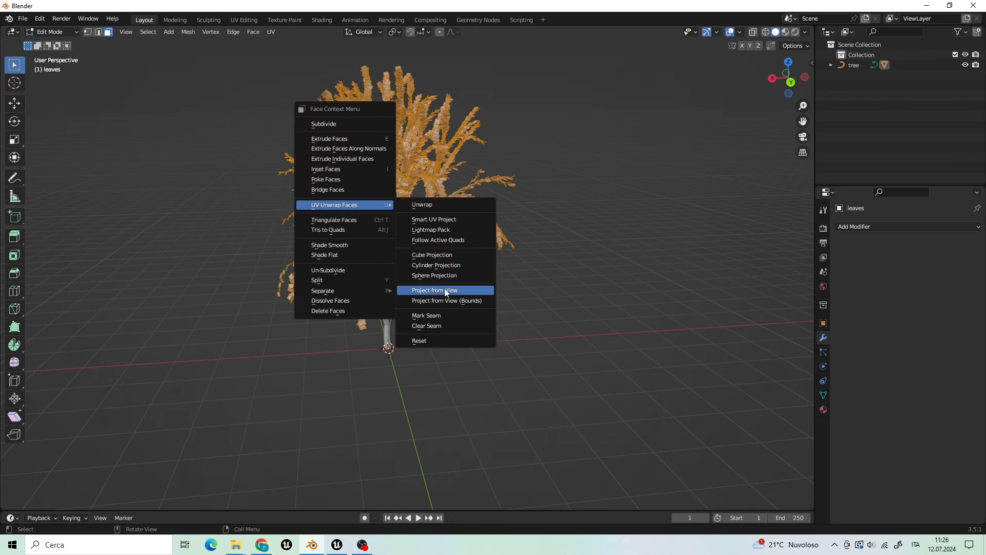
left_click(430, 341)
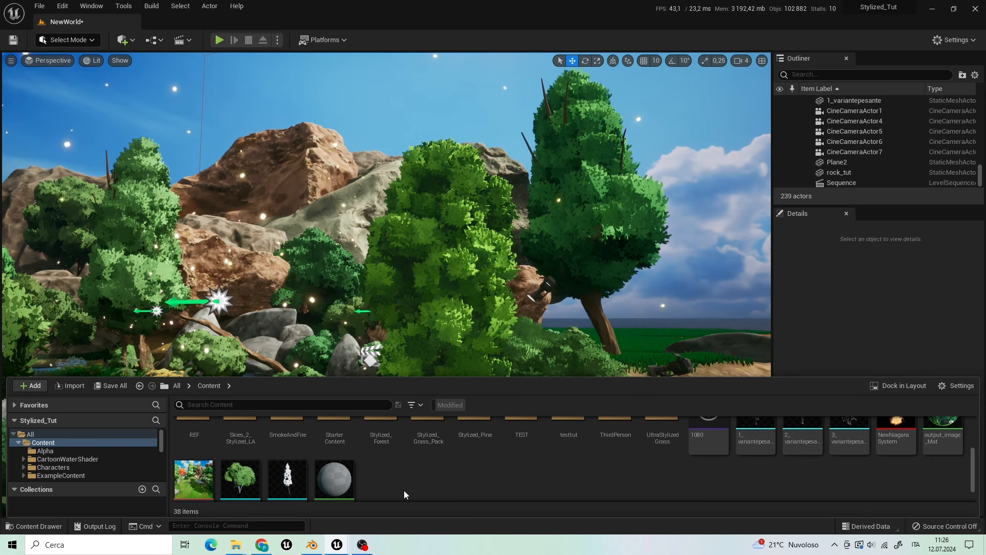
- Switch to Unreal Engine and import the test1 file from the Desktop into the Content folder, then dismiss the message log
right_click(404, 490)
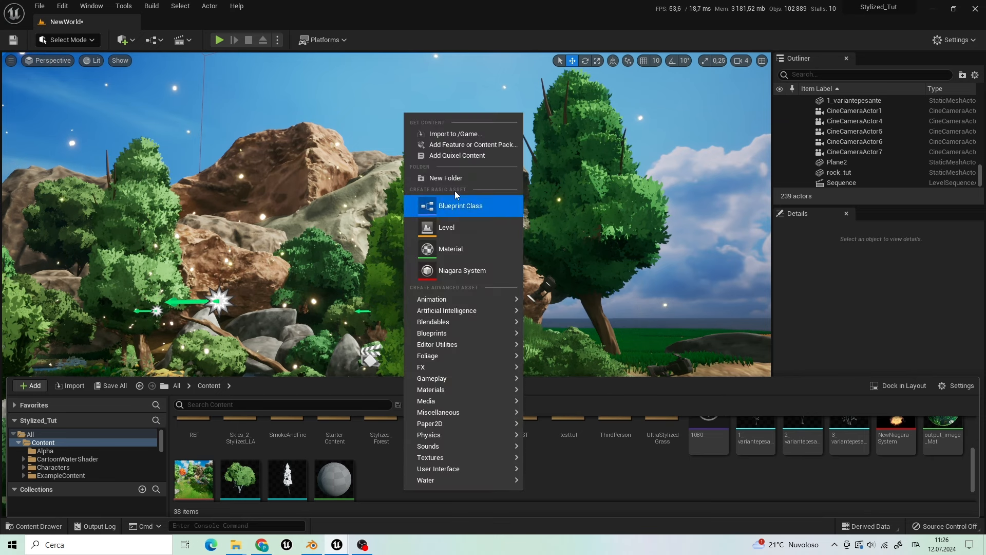
left_click(460, 133)
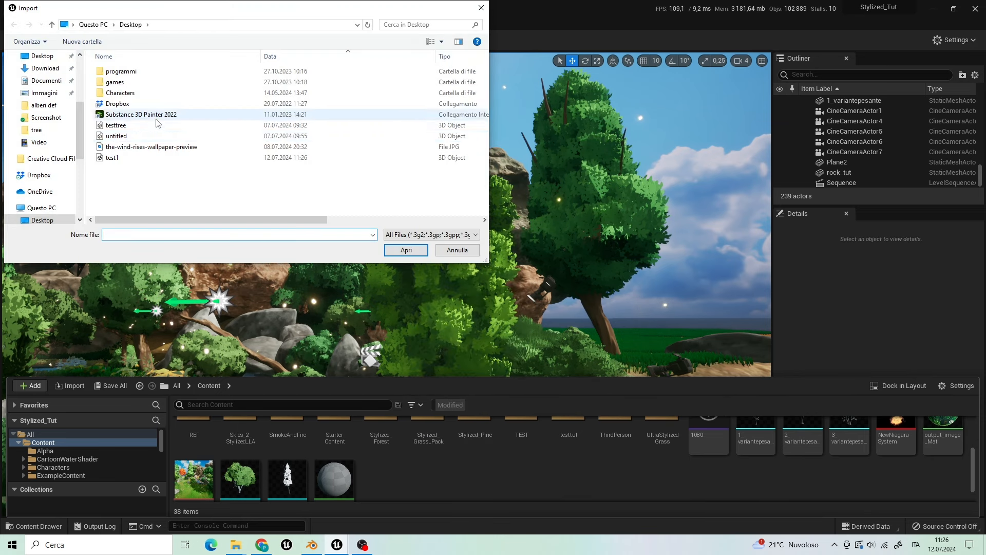
left_click(116, 159)
left_click(406, 250)
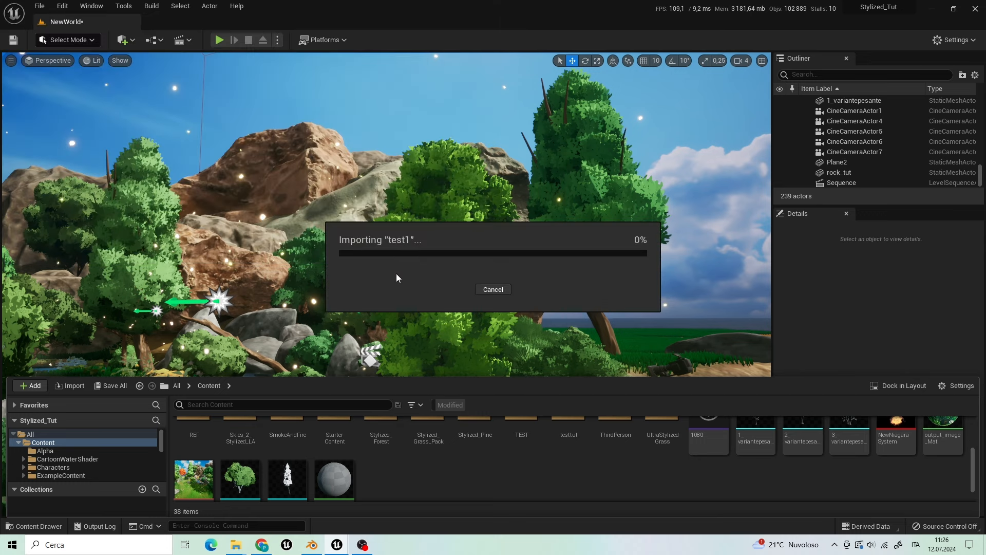
left_click(496, 467)
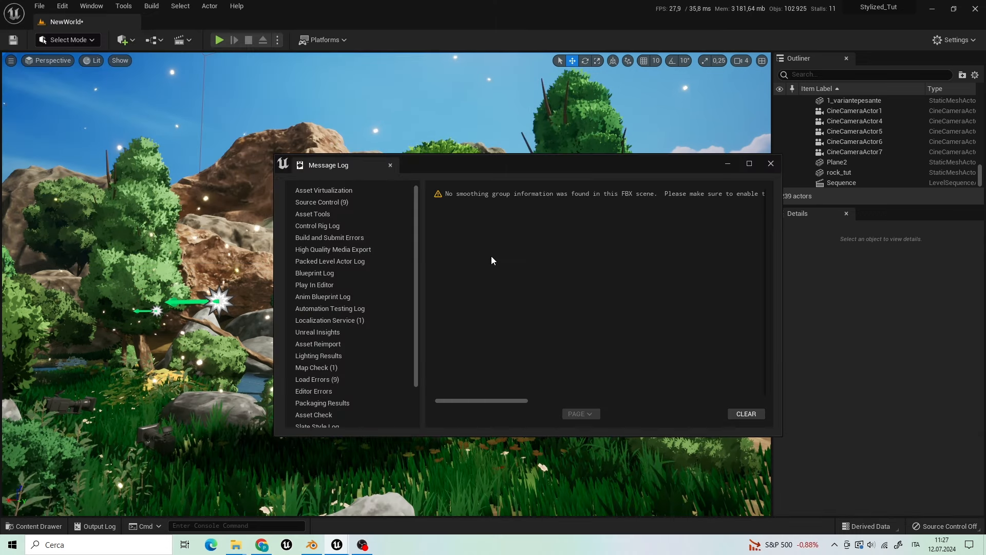
left_click(770, 164)
- Place the test1 tree mesh in the level beside the existing 1_variantepesante tree, at about X -12228, Y -16881
left_click(242, 421)
key("ctrl+space")
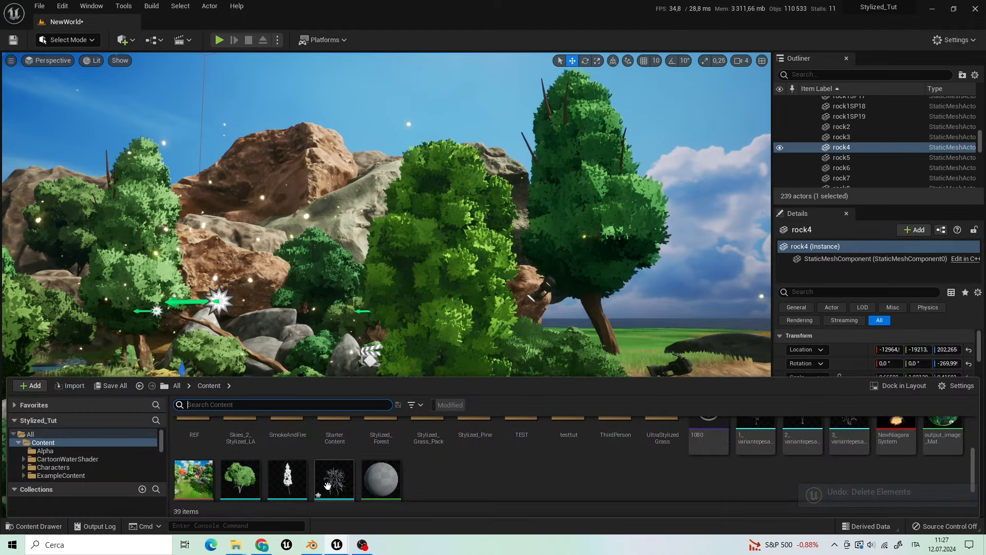
left_click_drag(335, 481, 326, 457)
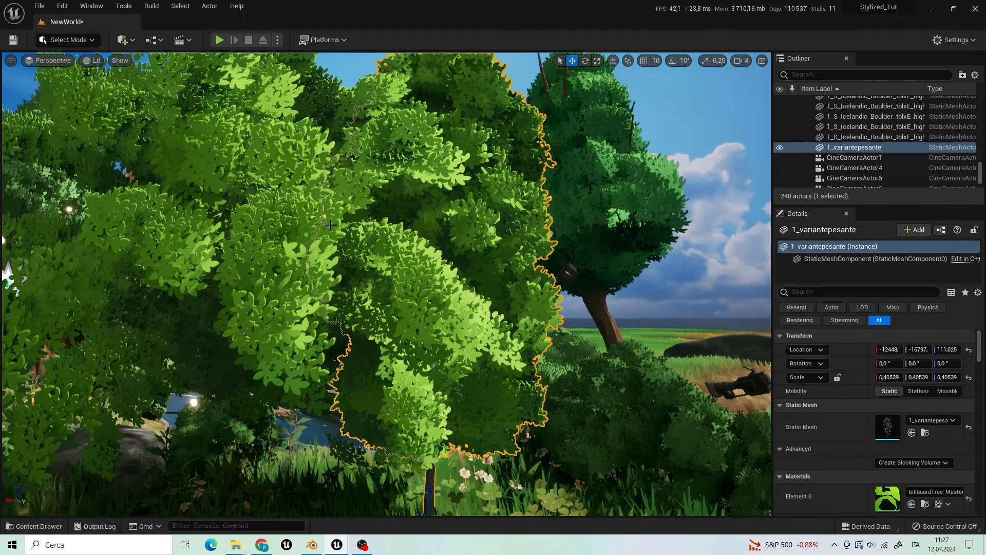
key("f")
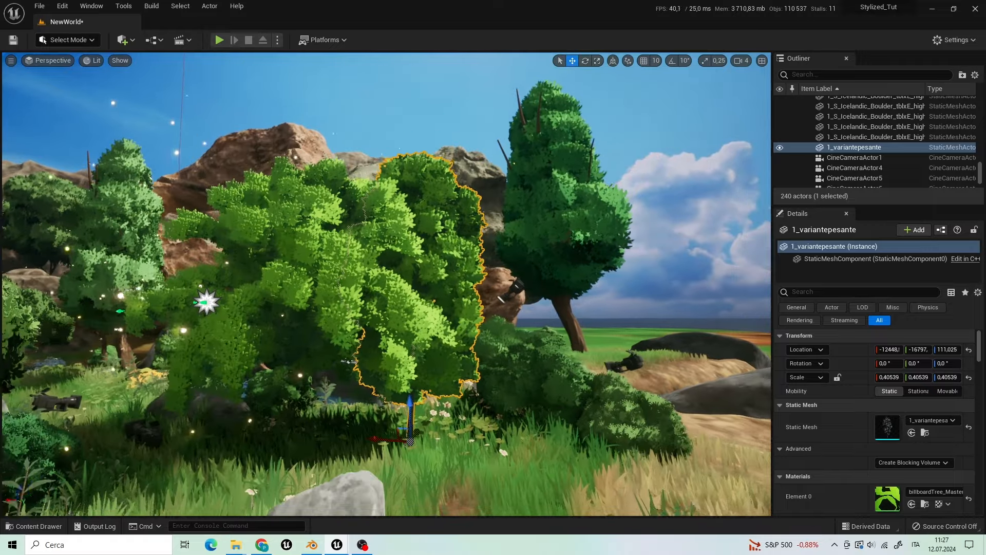
- Move the test1 tree to the opposite side of the existing tree, at about X -12775, Y -16562
left_click(377, 383)
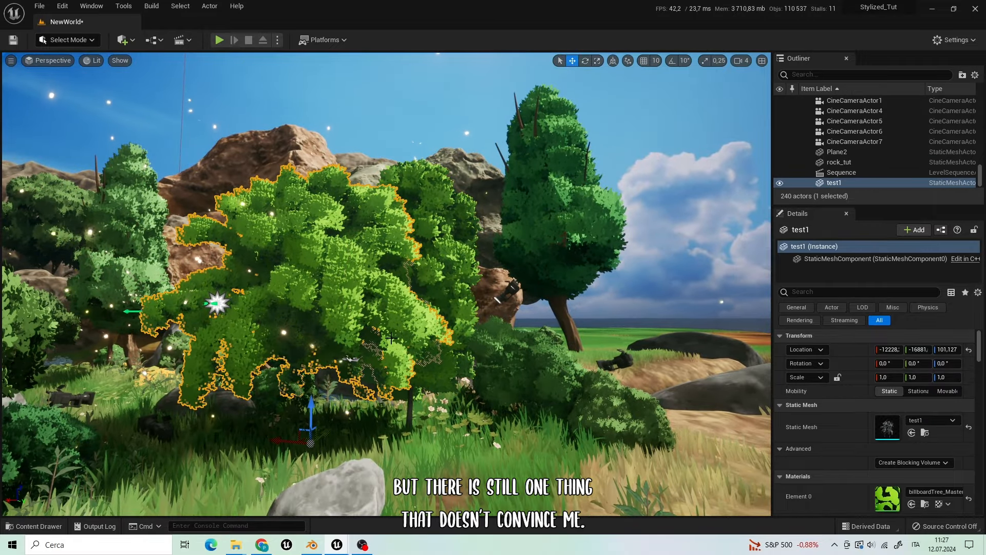
left_click_drag(304, 441, 539, 423)
left_click(663, 215)
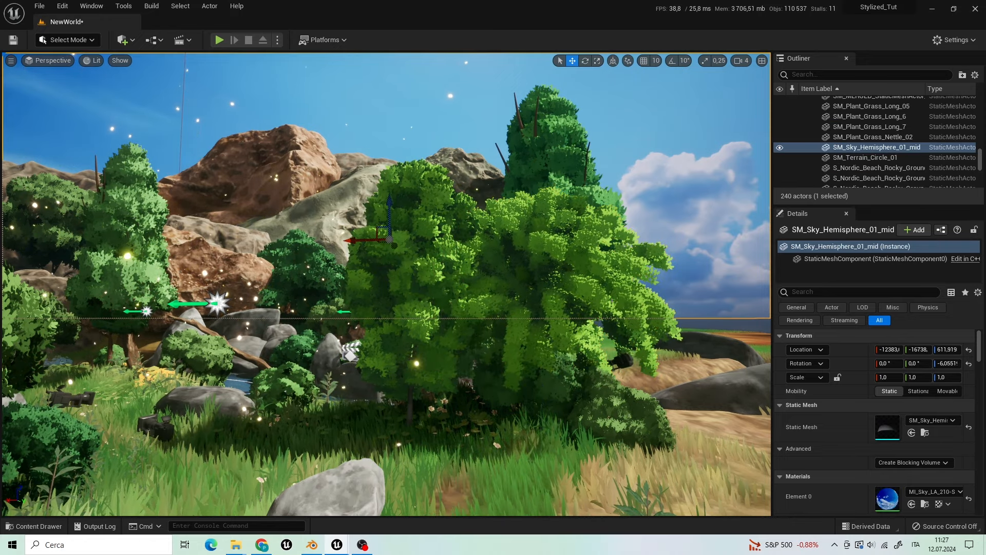
right_click_drag(663, 216, 714, 215)
left_click(597, 388)
- Switch to Blender and add a Displace modifier to the leaves, driven by a new Voronoi texture
scroll(597, 387, "up", 10)
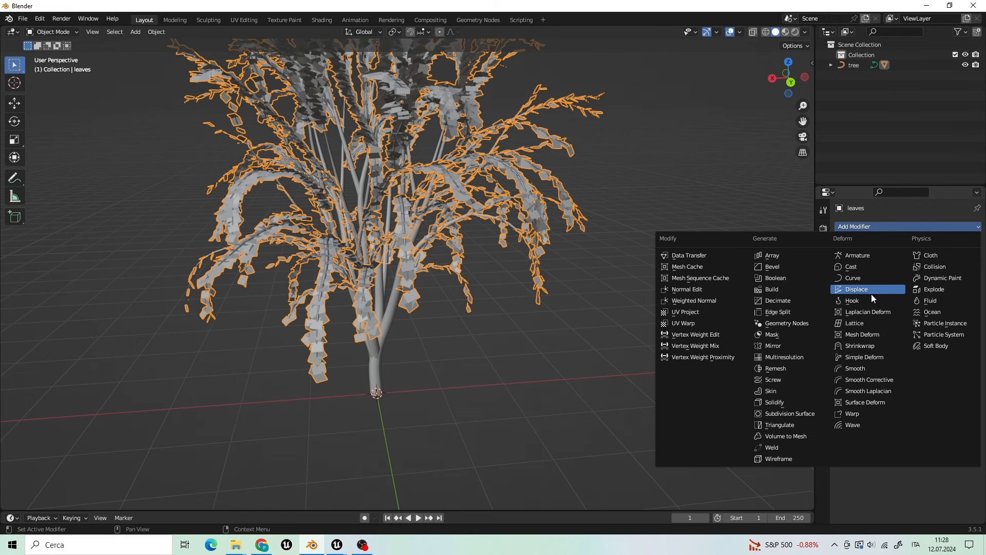
left_click(872, 290)
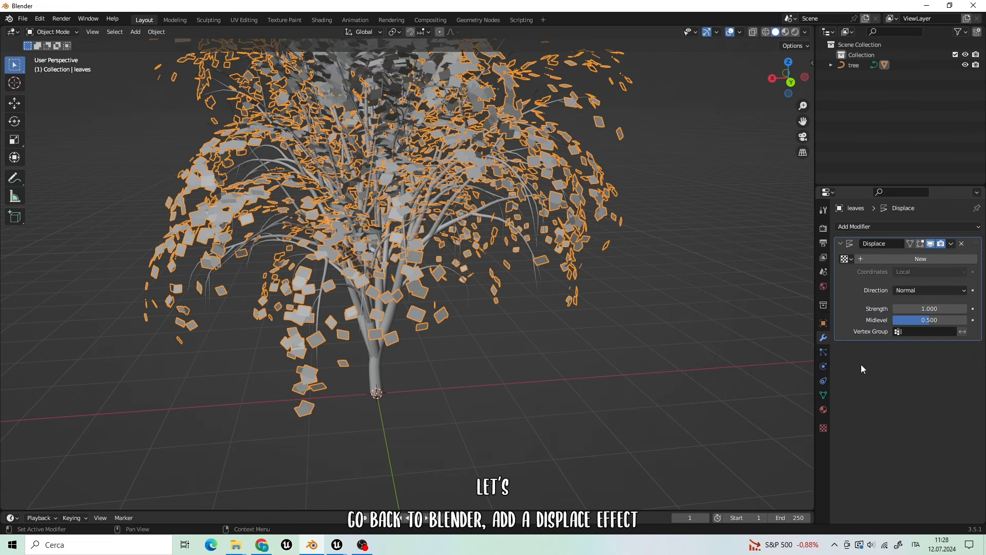
left_click(874, 259)
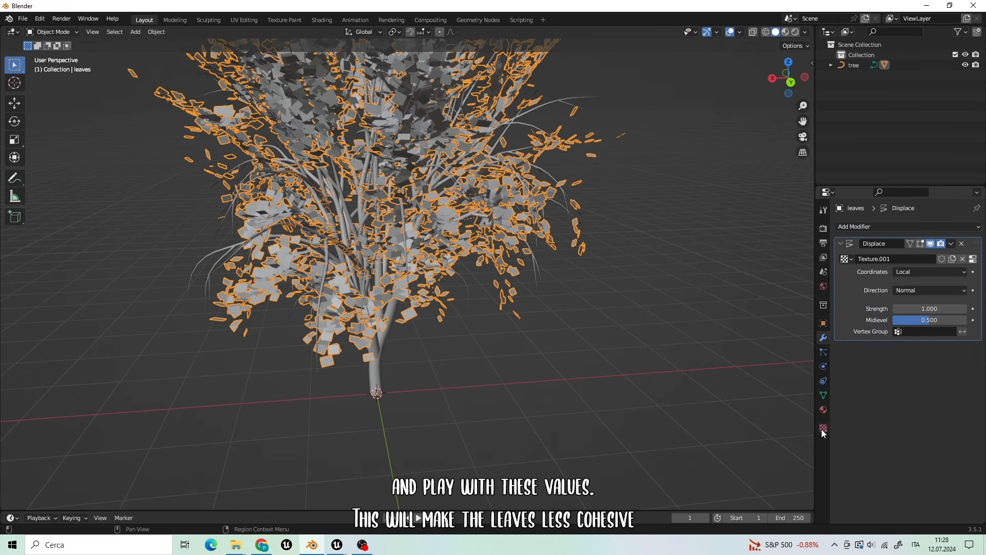
left_click(824, 428)
left_click(888, 242)
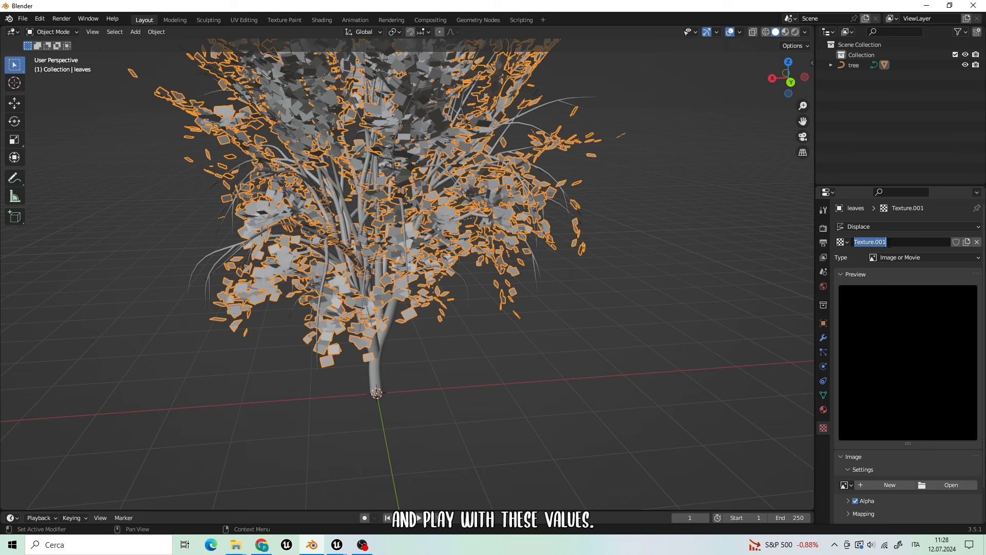
left_click(912, 258)
left_click(892, 382)
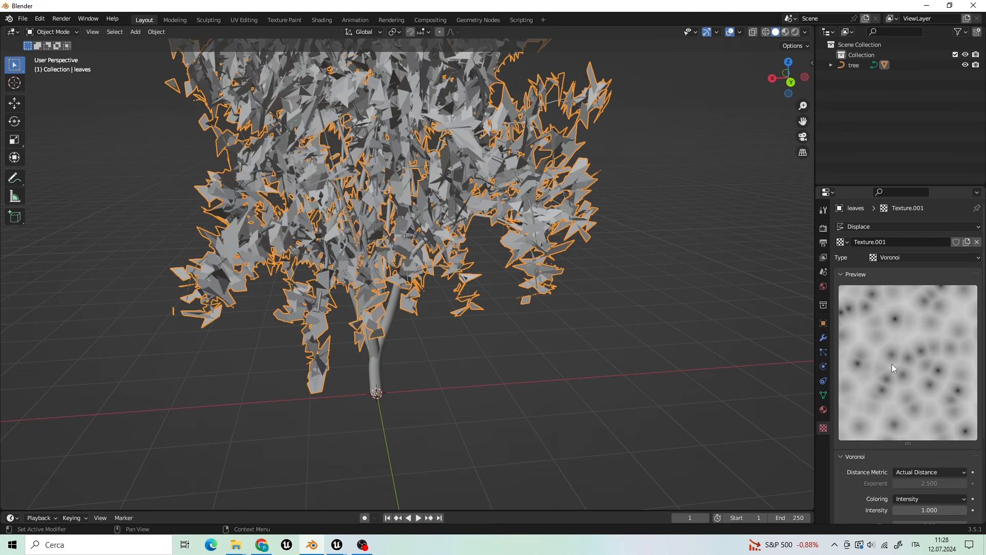
- Set the strength of the leaves' Displace modifier to 0.600
left_click(824, 337)
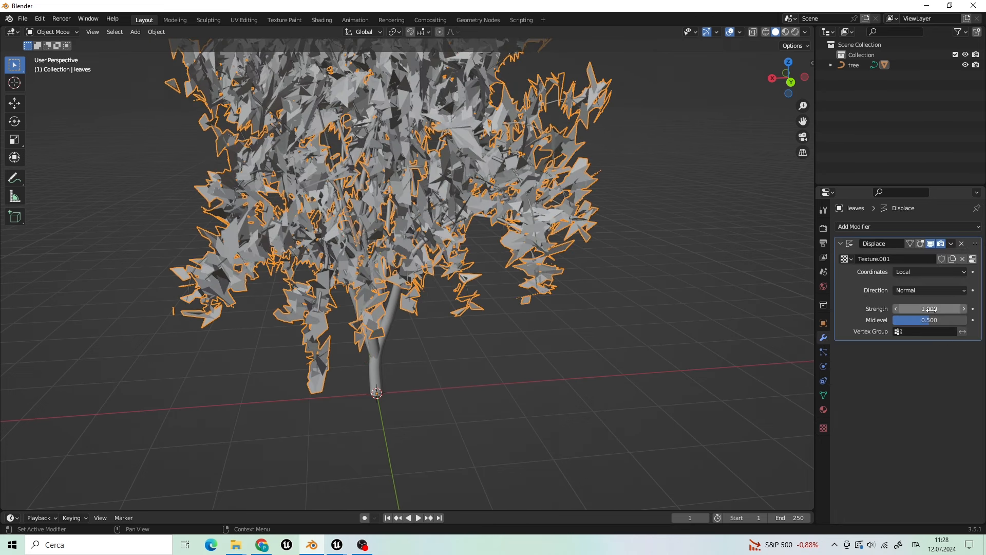
mouse_move(929, 320)
left_mouse_down()
mouse_move(918, 320)
mouse_move(940, 308)
mouse_move(922, 308)
left_mouse_up()
key("ctrl+z")
right_click(662, 213)
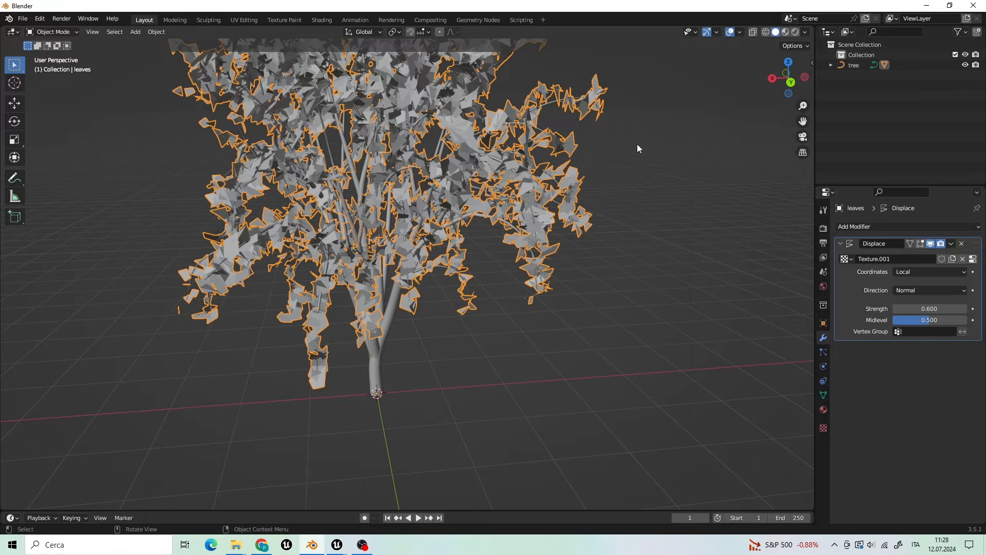
right_click(572, 126)
middle_click_drag(569, 118, 545, 154)
left_click(47, 33)
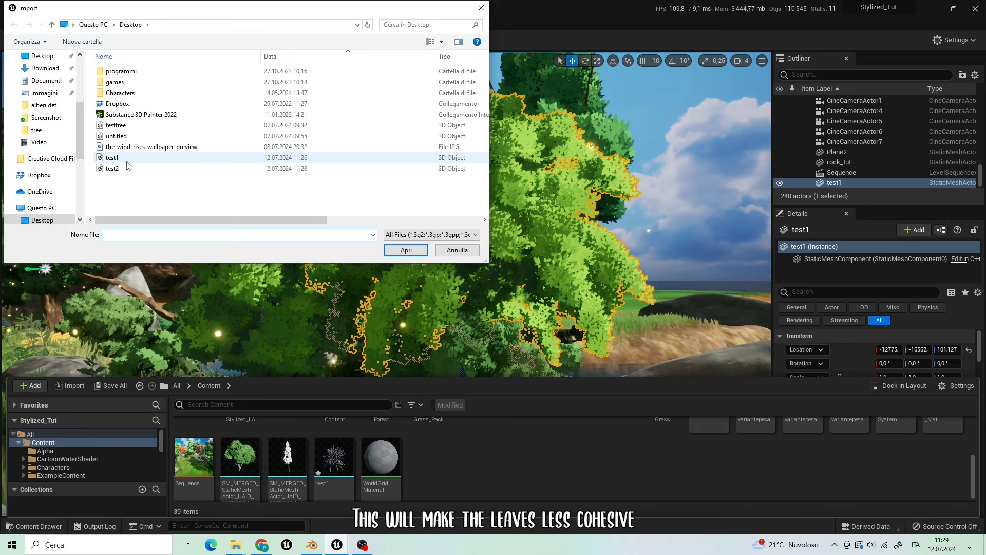
- In Unreal Engine, import the test2 file from the Desktop into the Content folder and dismiss the message log
left_click(139, 168)
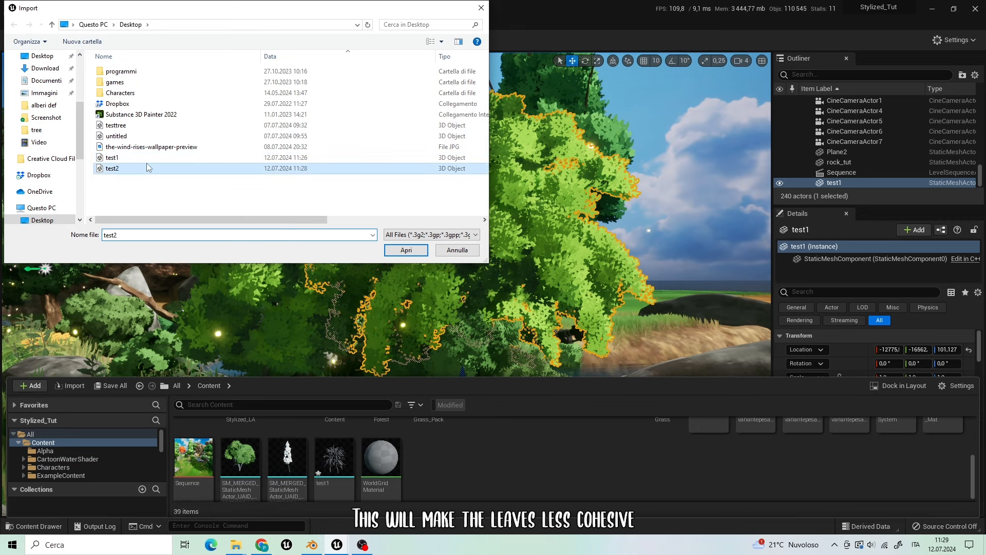
left_click(406, 250)
left_click(506, 465)
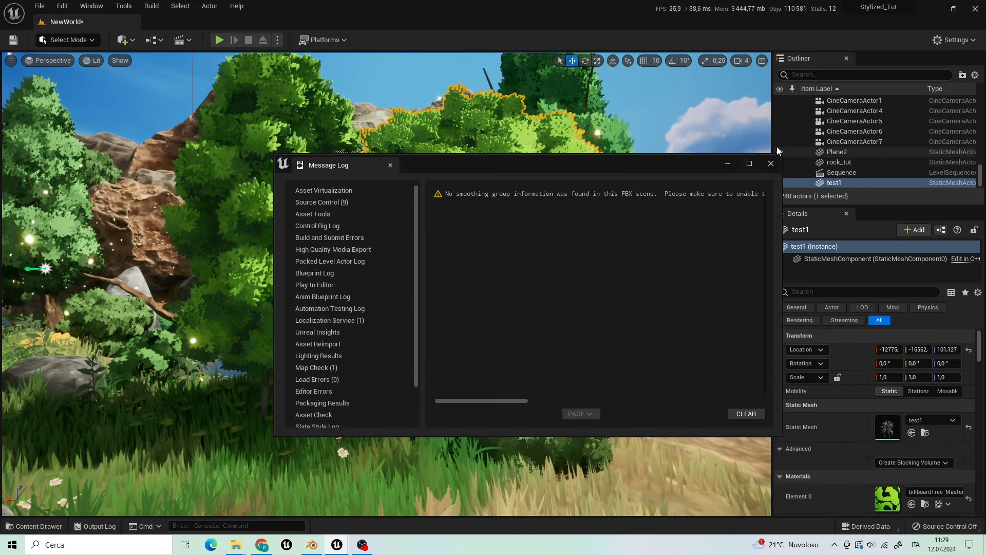
left_click(769, 164)
- Place the test2 tree mesh in the level on the free side of the existing tree, at about X -12213, Y -16936
key("ctrl+space")
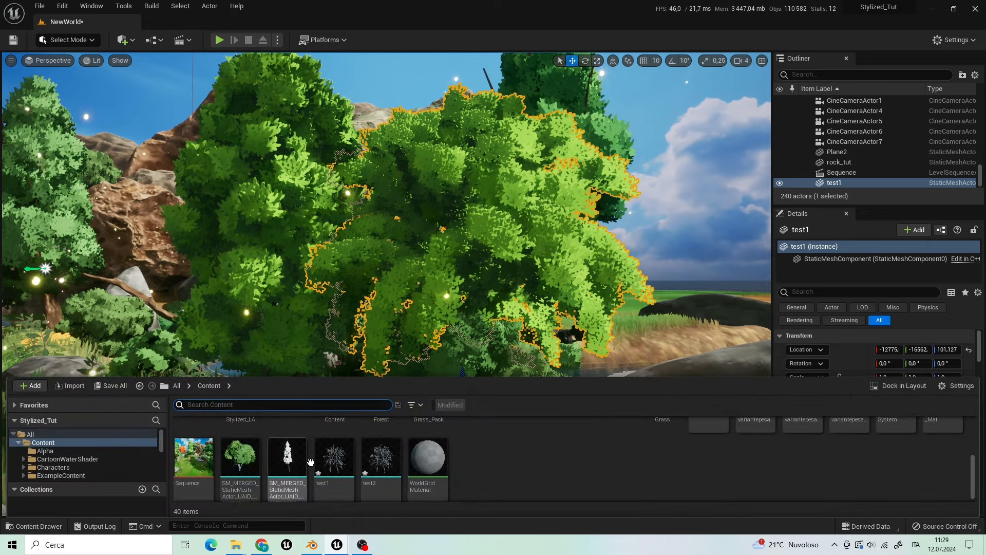
left_click_drag(326, 453, 93, 430)
right_click_drag(94, 429, 21, 427)
left_click(33, 526)
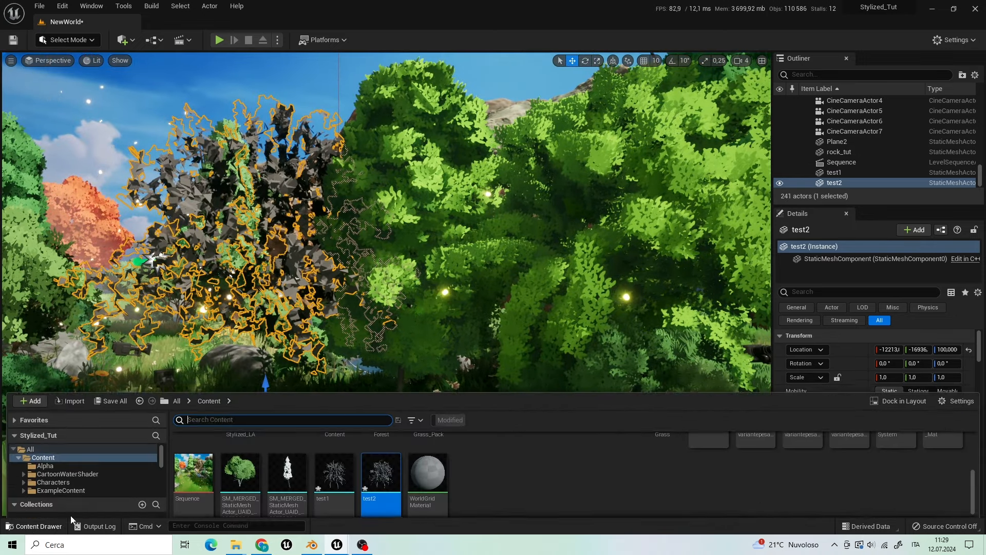
- Locate the billboardTree_Master leaf material used by the test1 tree and apply it to the test2 tree's leaves
left_click(501, 245)
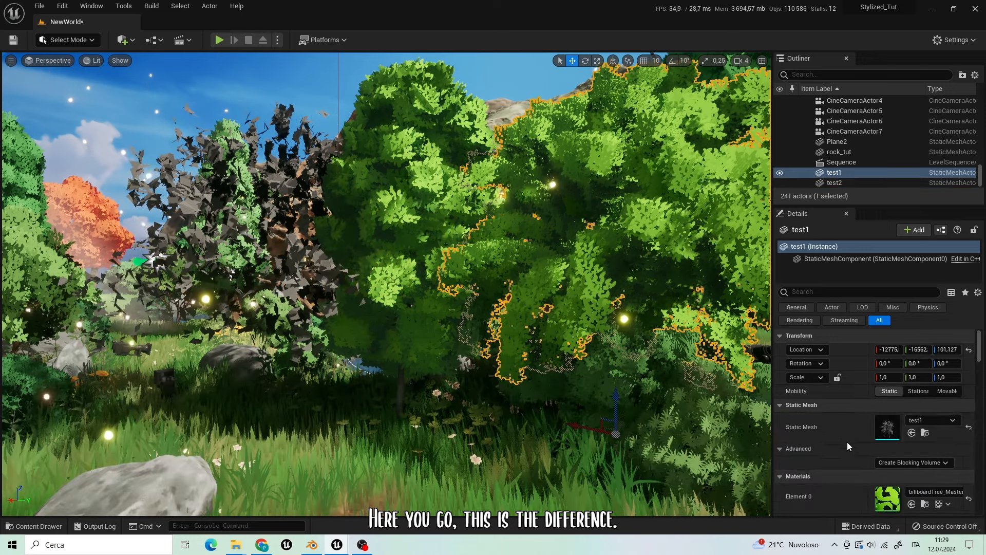
left_click(928, 504)
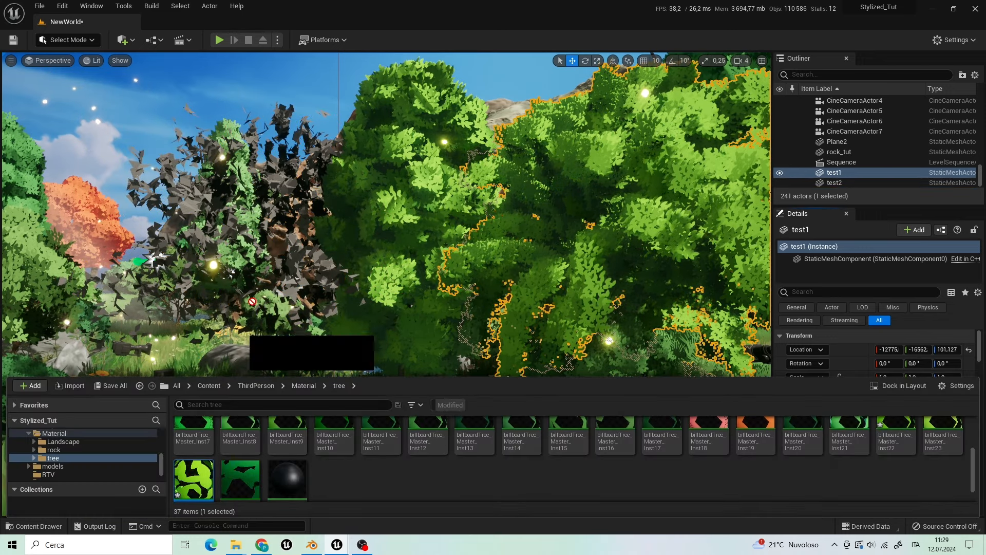
left_click_drag(251, 301, 287, 257)
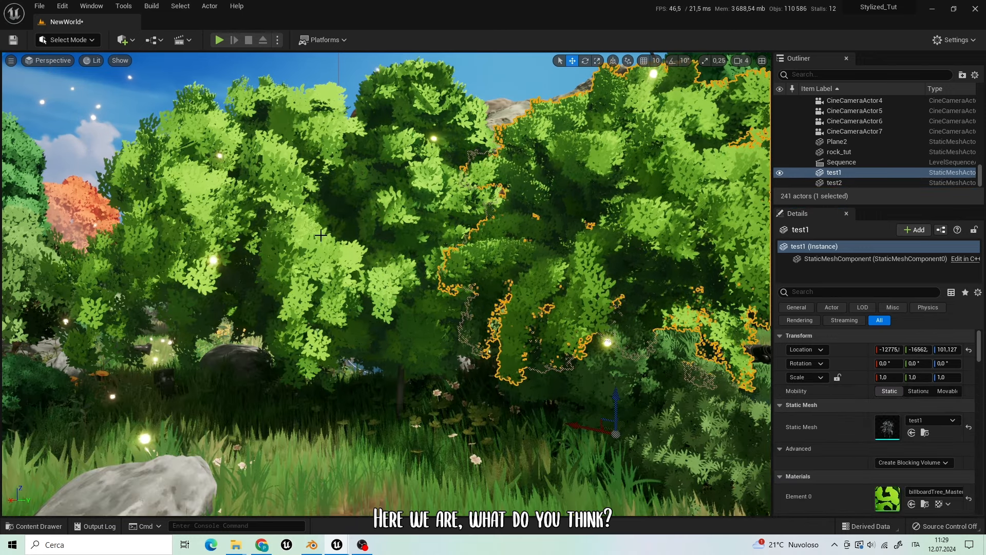
- Move the test2 tree away from the 1_variantepesante tree to about X -12066, Y -17139
left_click(411, 231)
key("f")
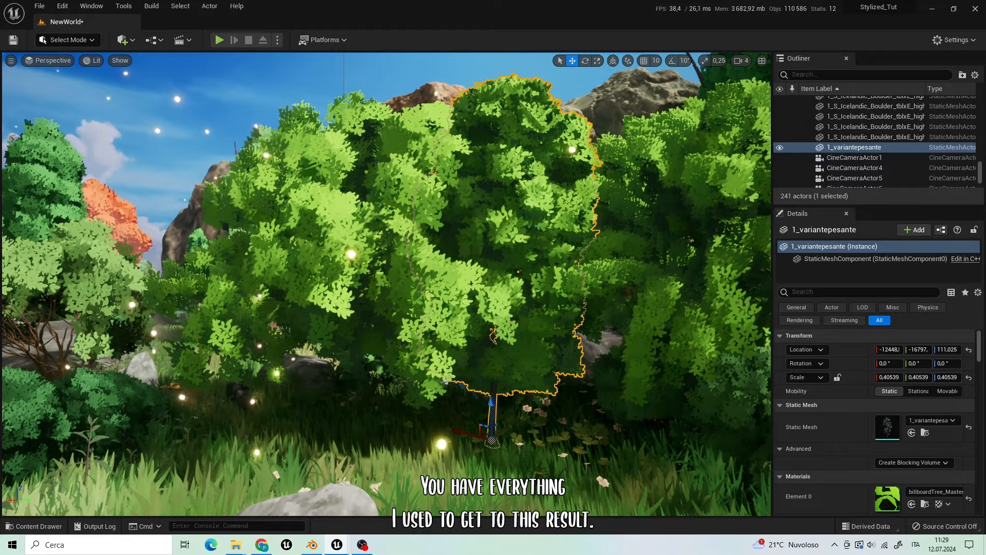
left_click(265, 286)
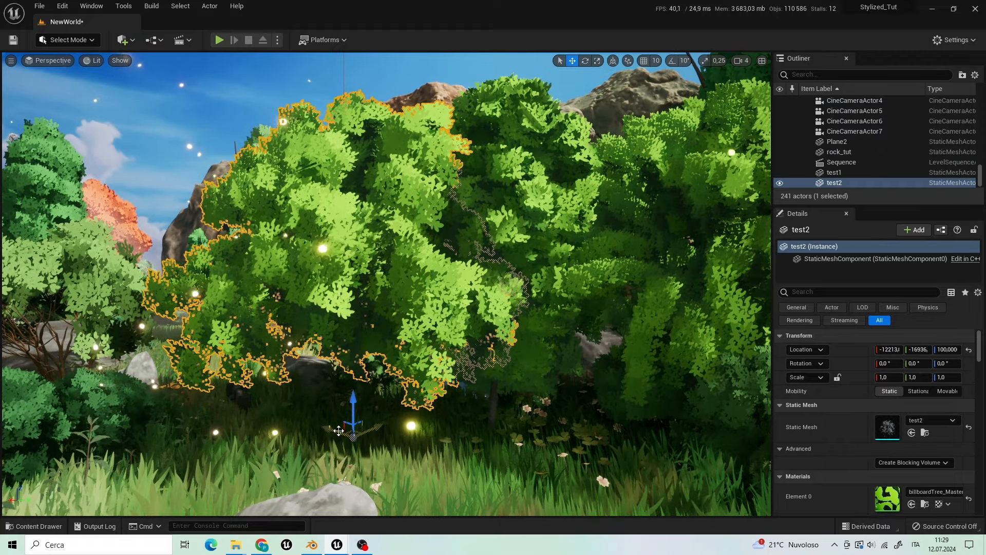
left_click_drag(349, 432, 218, 444)
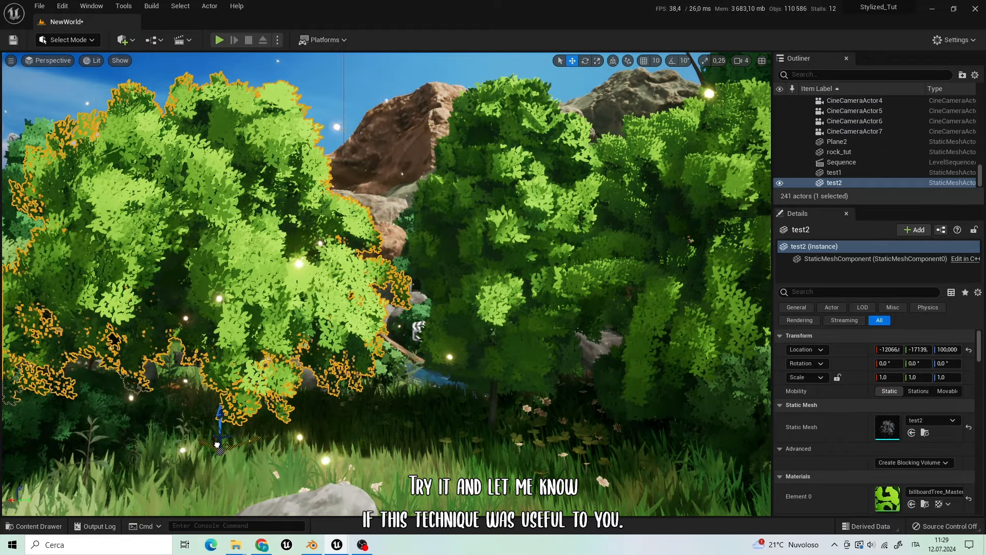
- Hide the editor icons in the viewport and compare the three trees side by side
left_click(391, 133)
right_click_drag(391, 134, 334, 123)
key("g")
left_click_drag(575, 257, 578, 198)
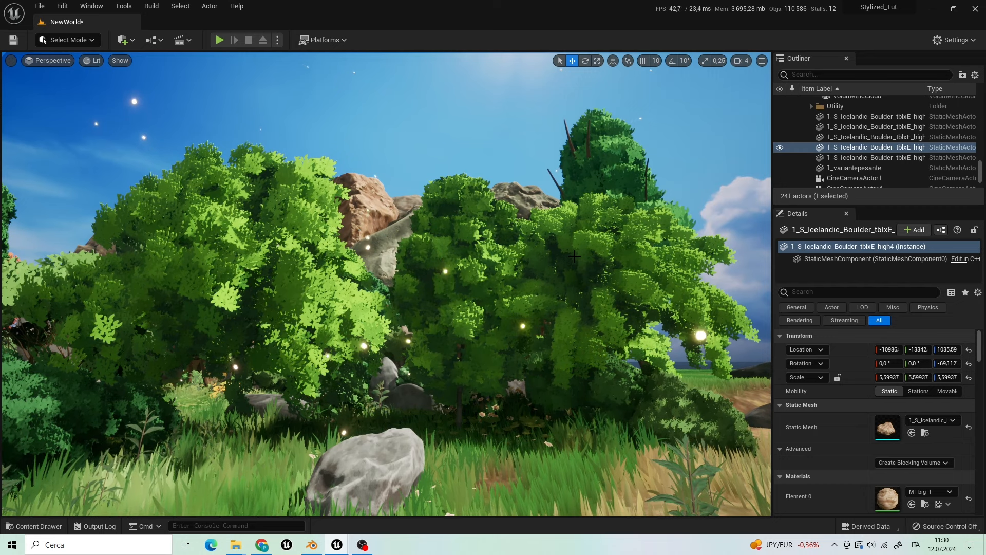